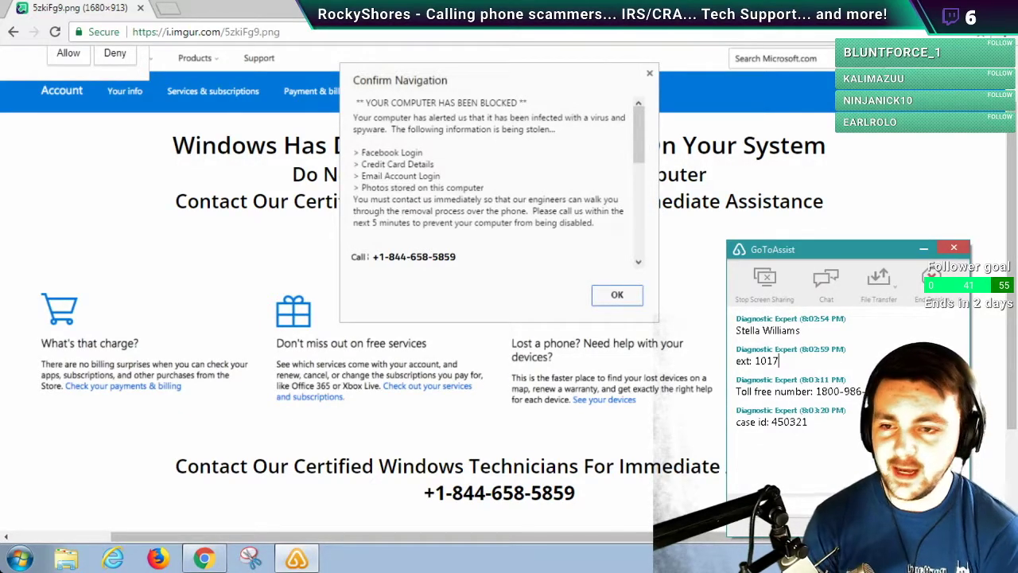
triple_click(757, 360)
left_click_drag(787, 379, 751, 411)
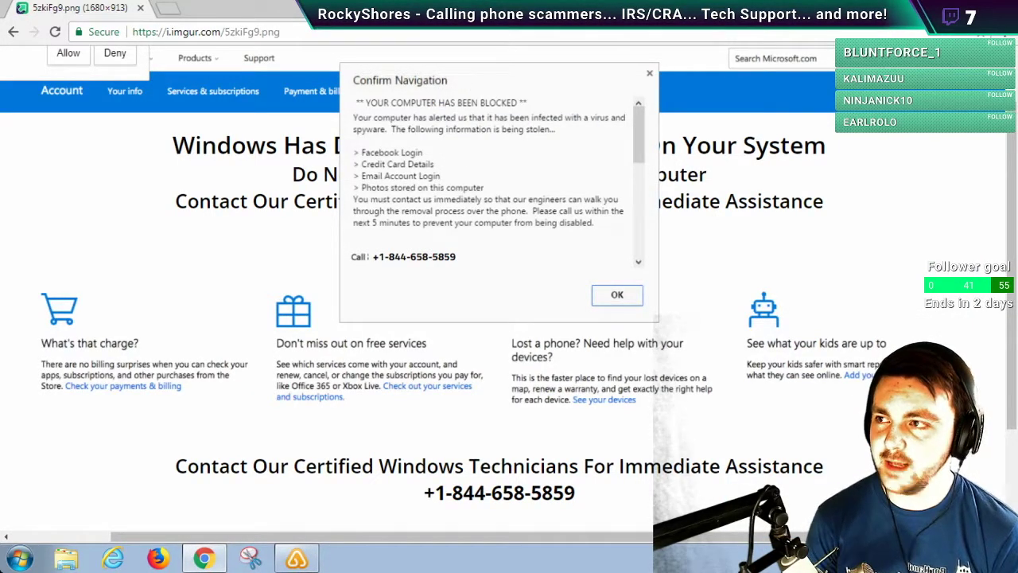
left_click(657, 331)
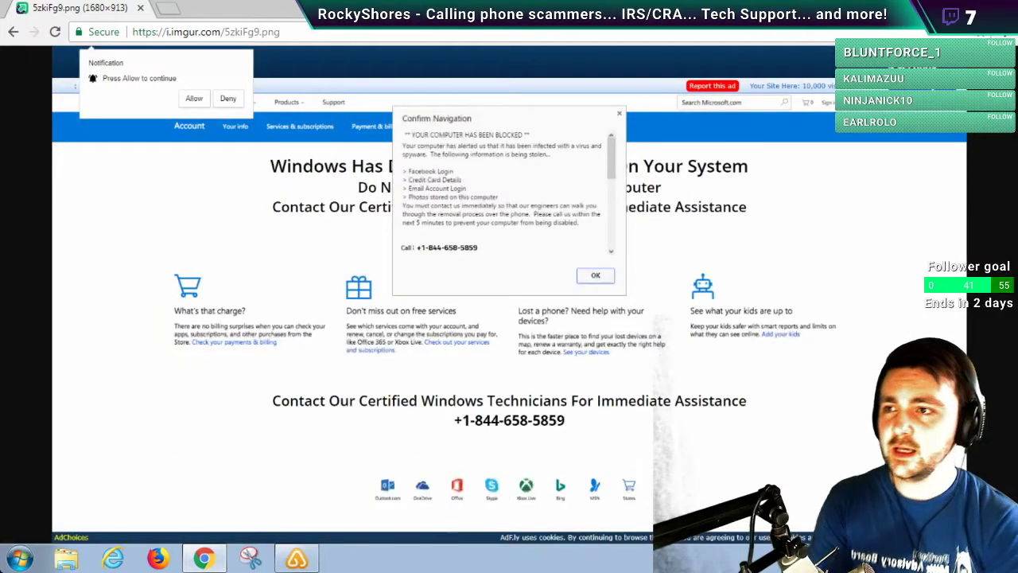
left_click(658, 332)
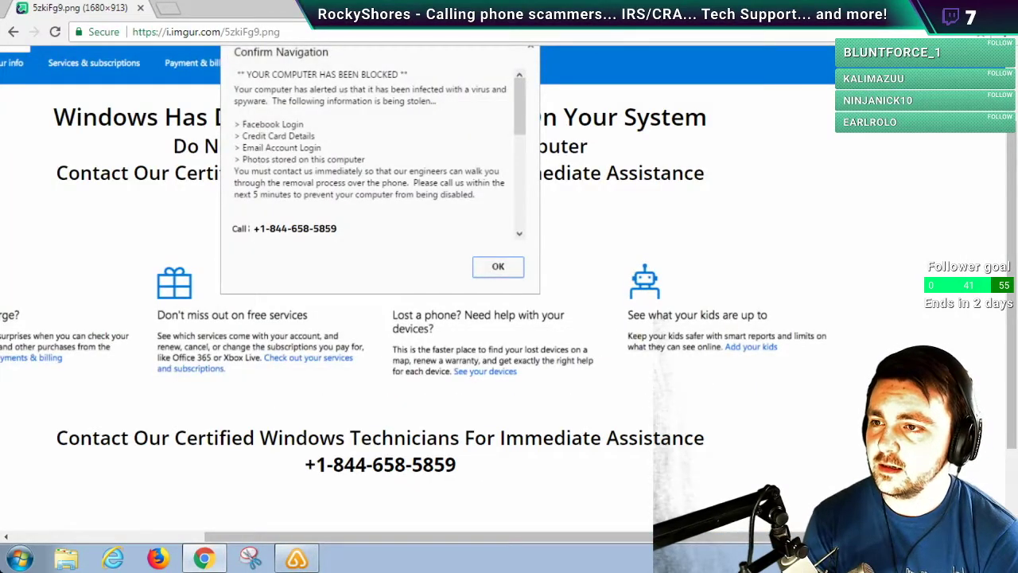
left_click(658, 332)
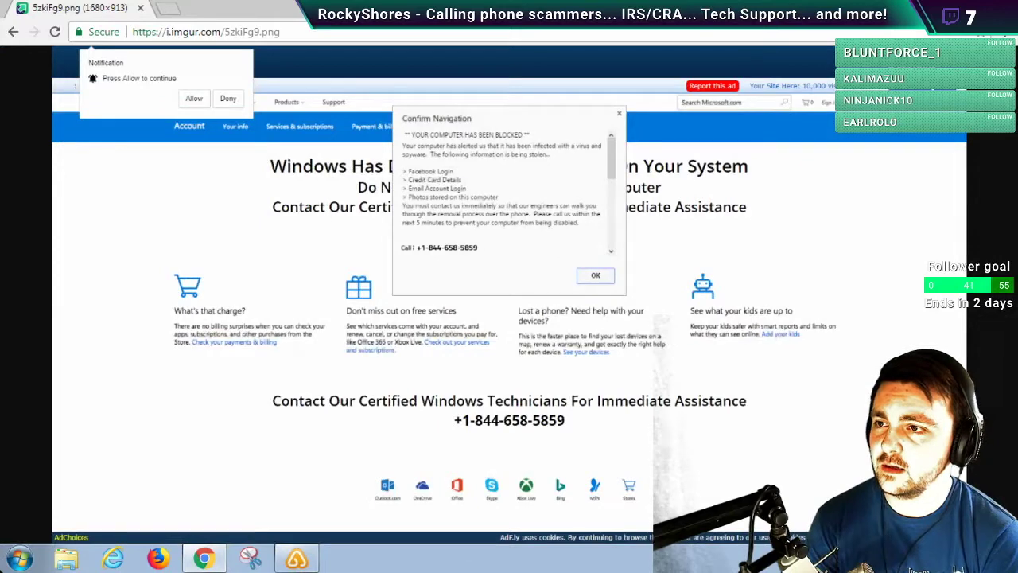
left_click(658, 332)
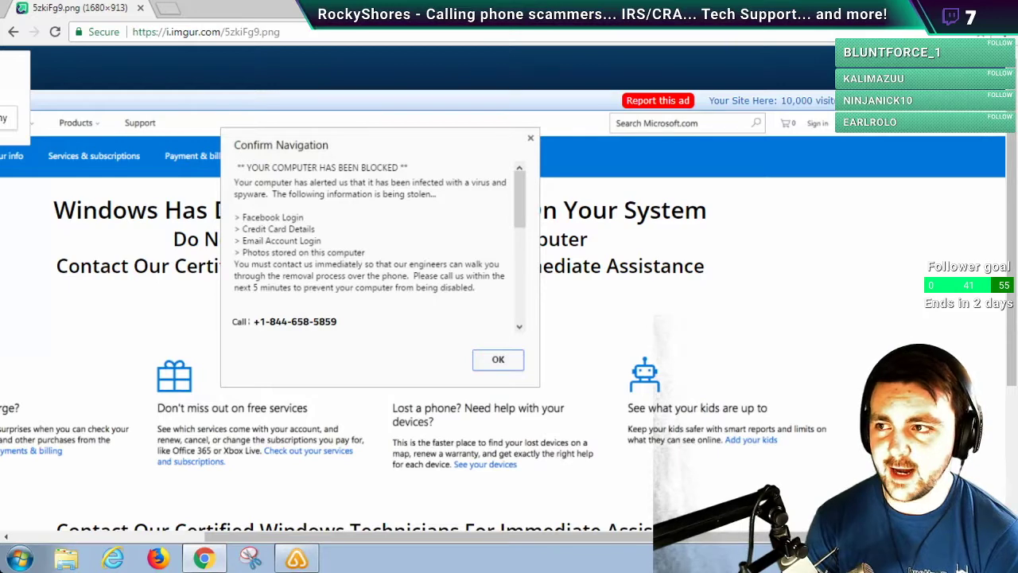
- Open the computer's basic system information, then show the Security details in Action Center
key("super+Pause")
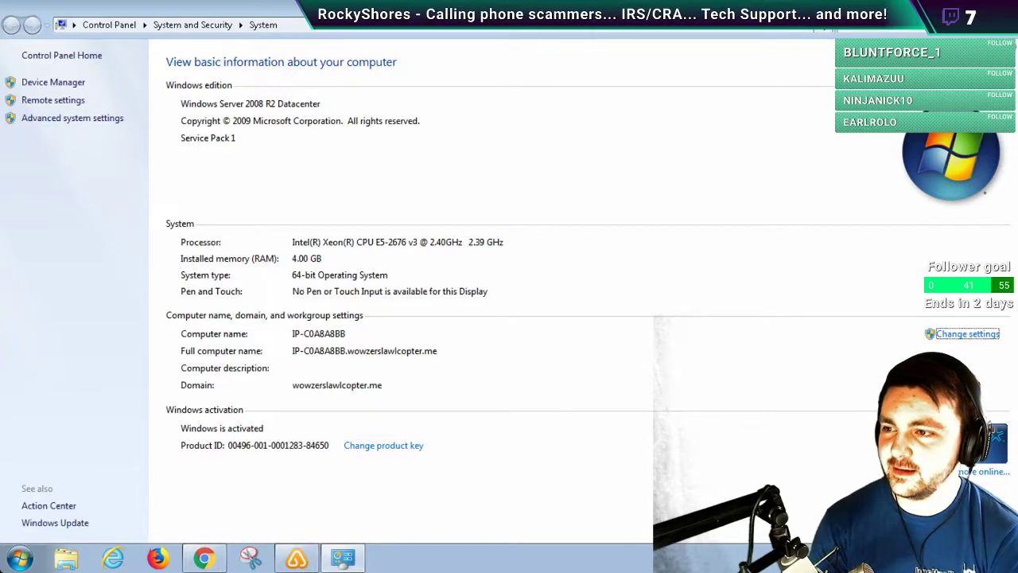
left_click(48, 505)
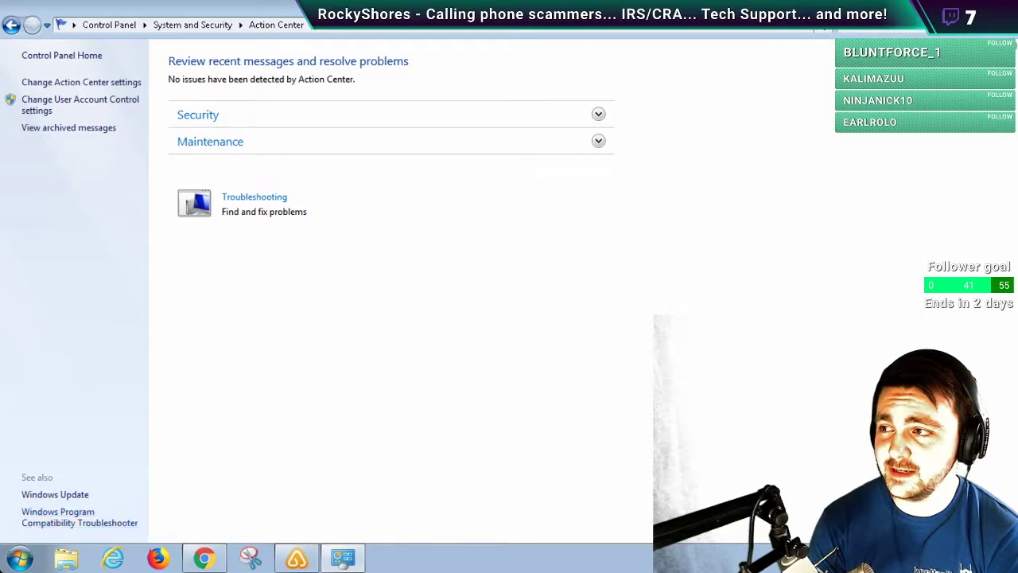
left_click(197, 115)
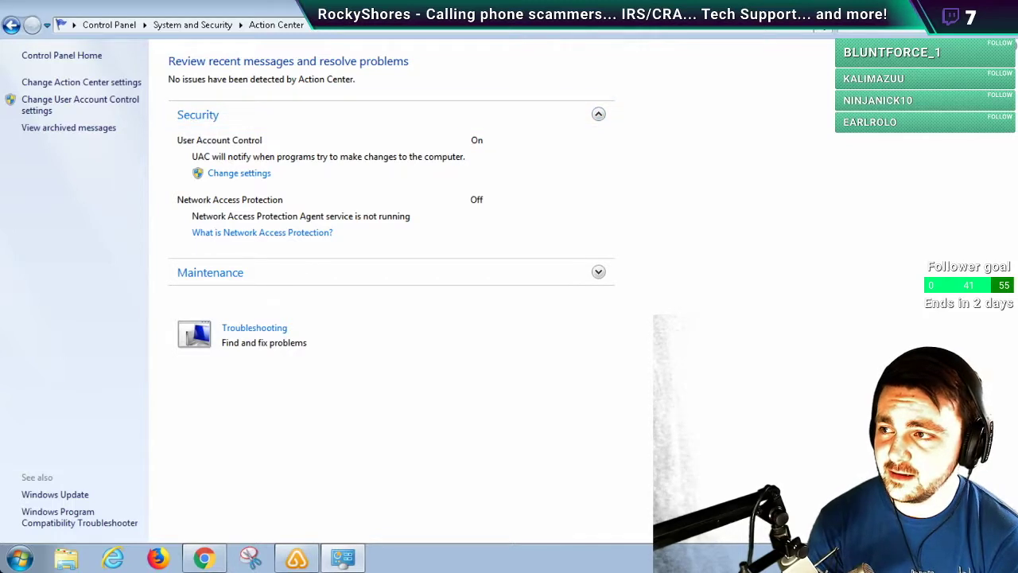
- Launch System Configuration with the msconfig command and look through its list of services
key("super+r")
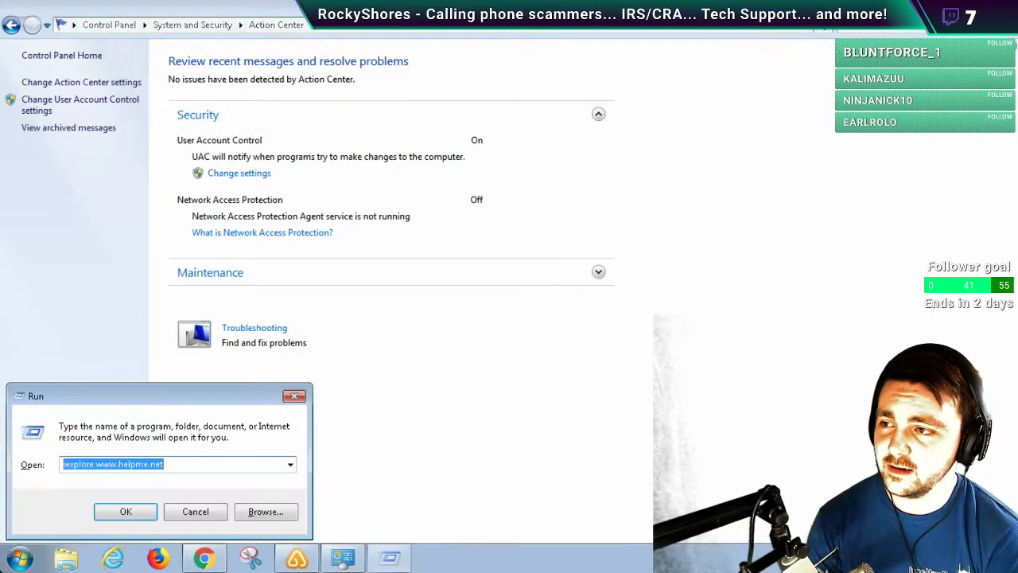
type("msconfig")
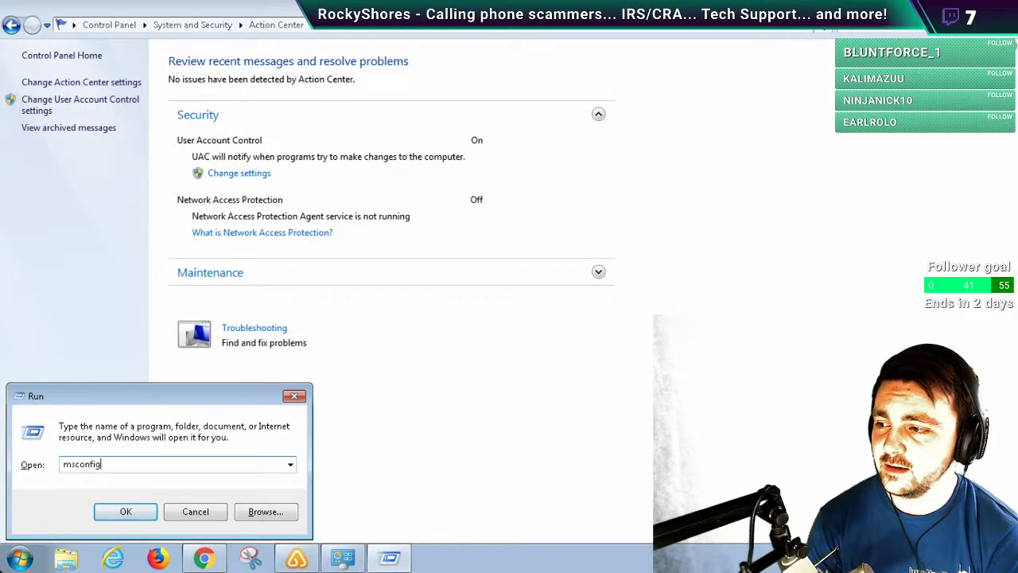
key("Return")
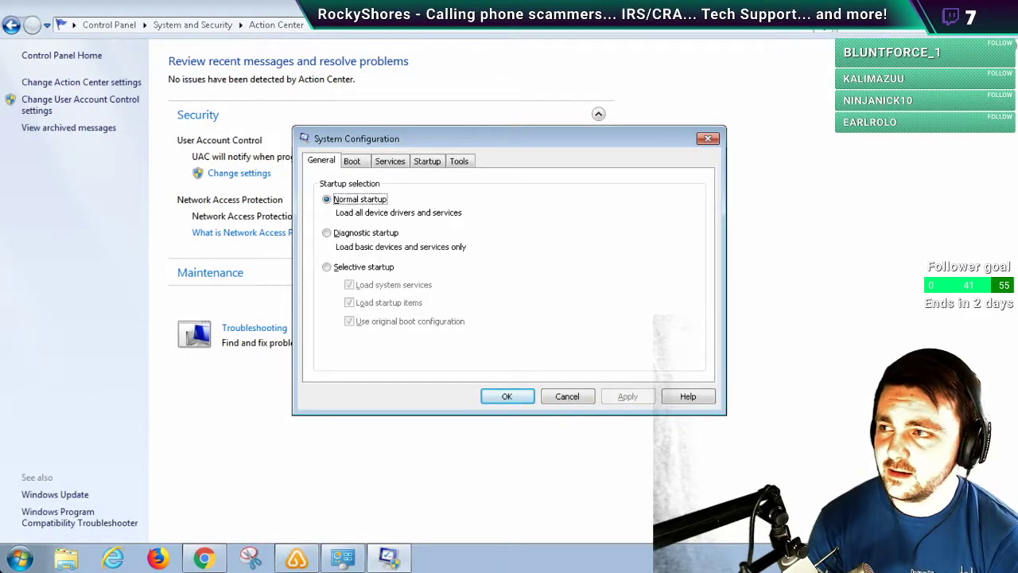
key("ctrl+Tab")
key("ctrl+Tab")
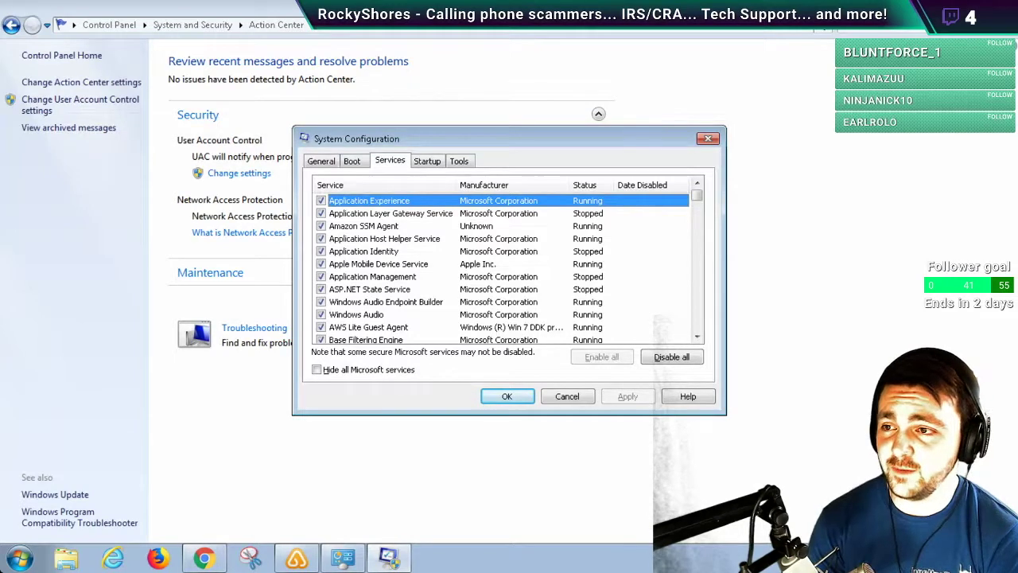
scroll(501, 271, "down", 7)
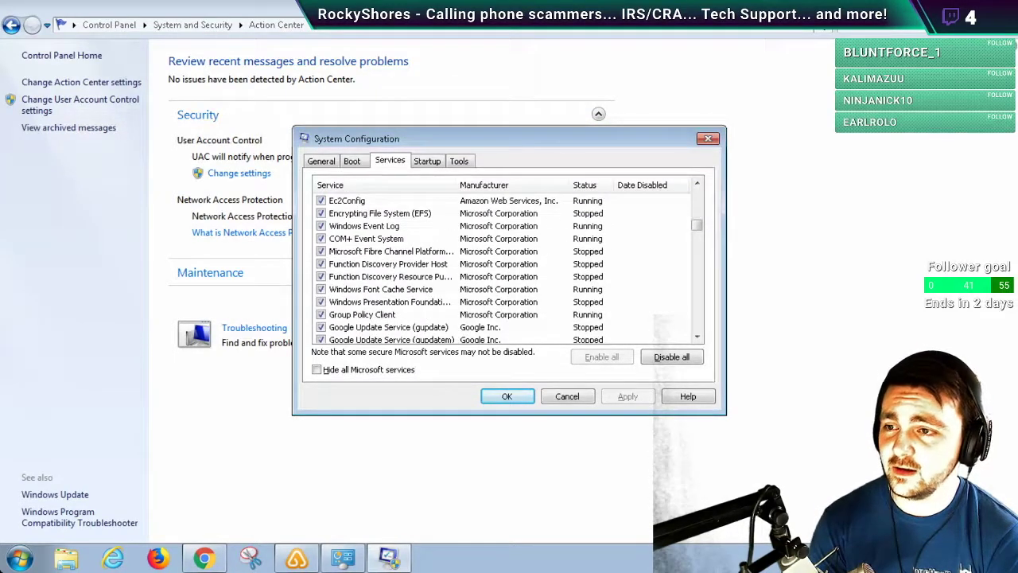
- Launch System Information with the msinfo32 command and show the System Drivers list under Software Environment
key("super+r")
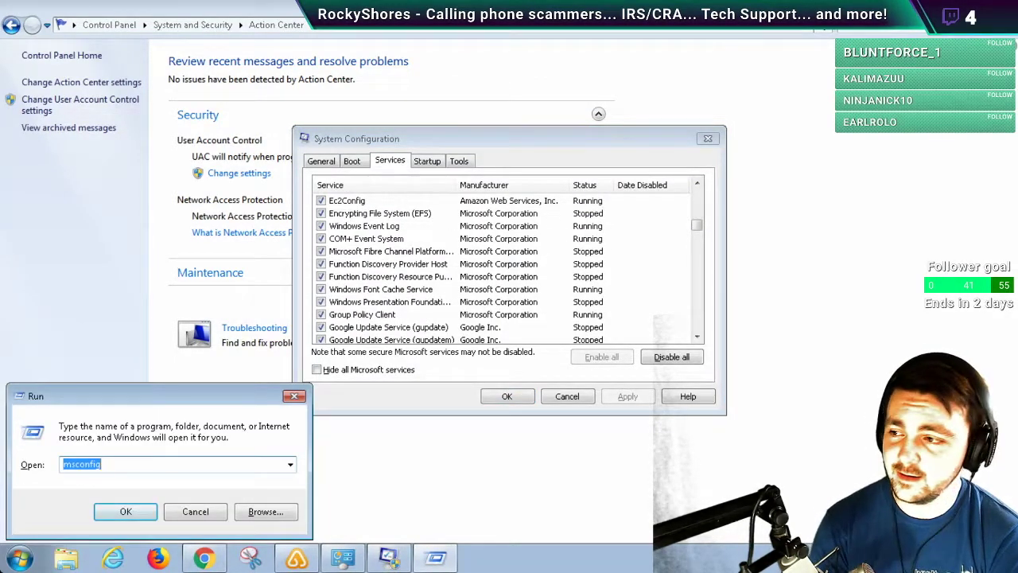
type("msinfo")
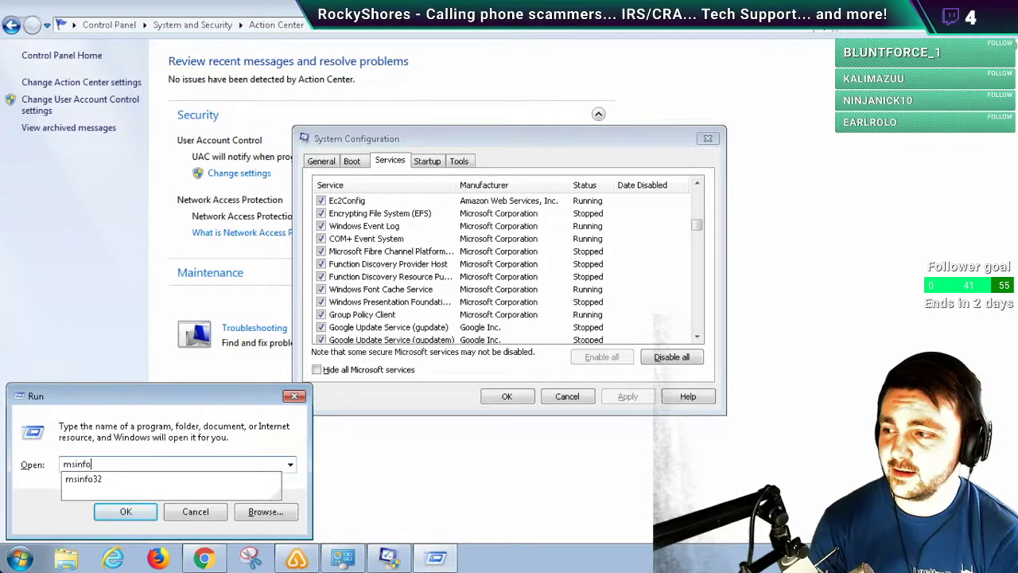
type("32")
key("Return")
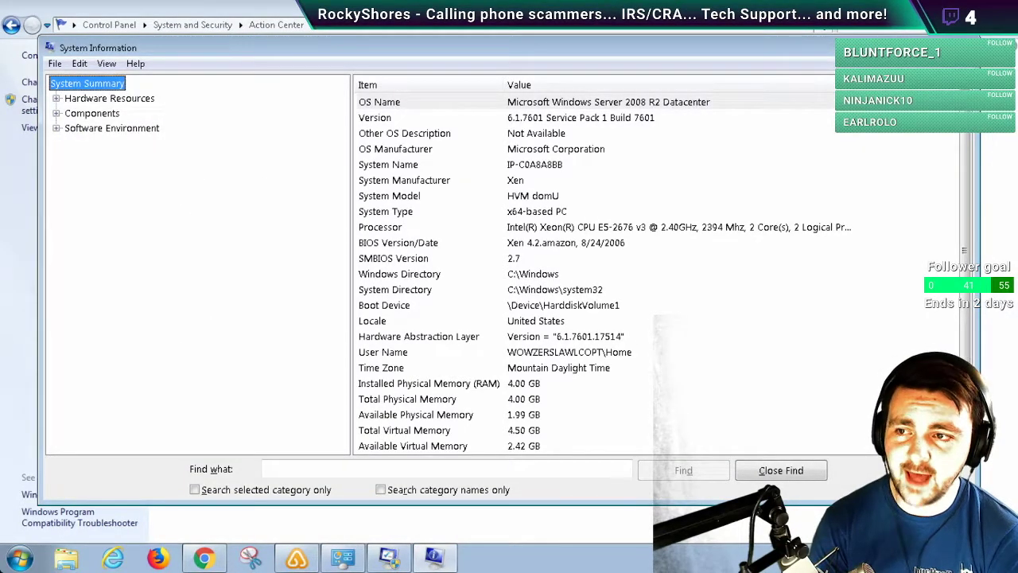
left_click(112, 128)
left_click(56, 128)
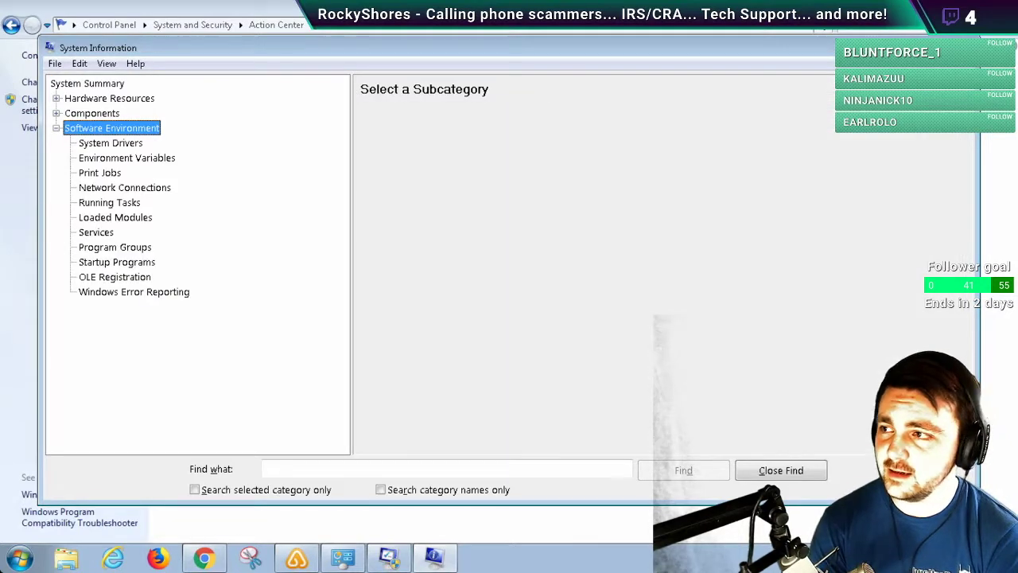
left_click(110, 142)
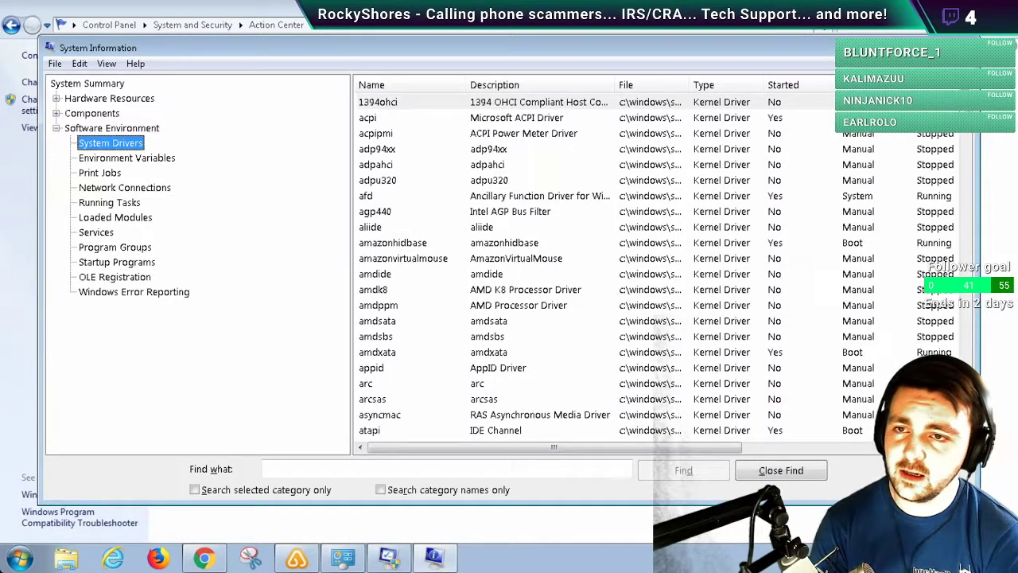
key("super+r")
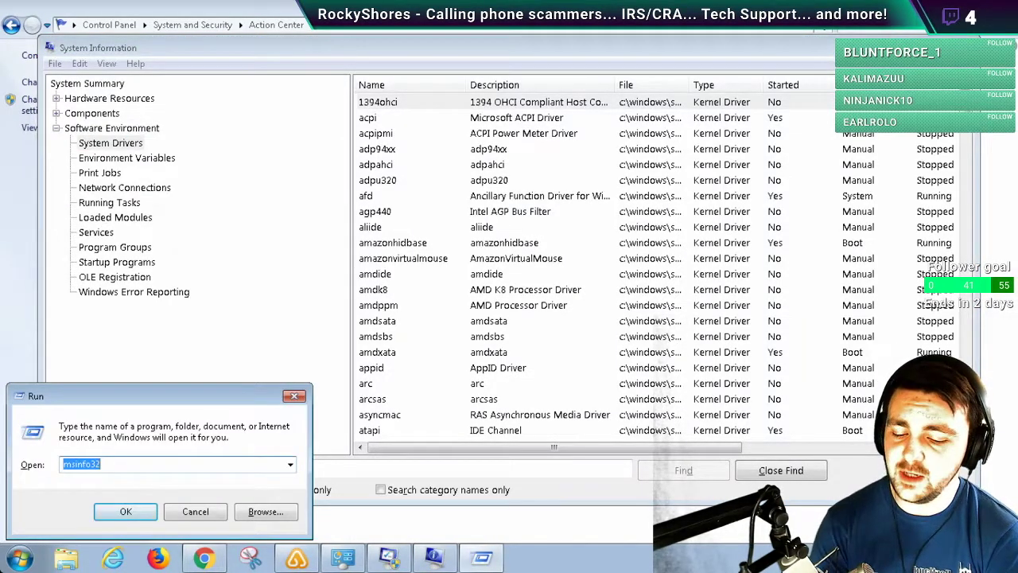
type("iexplore ww")
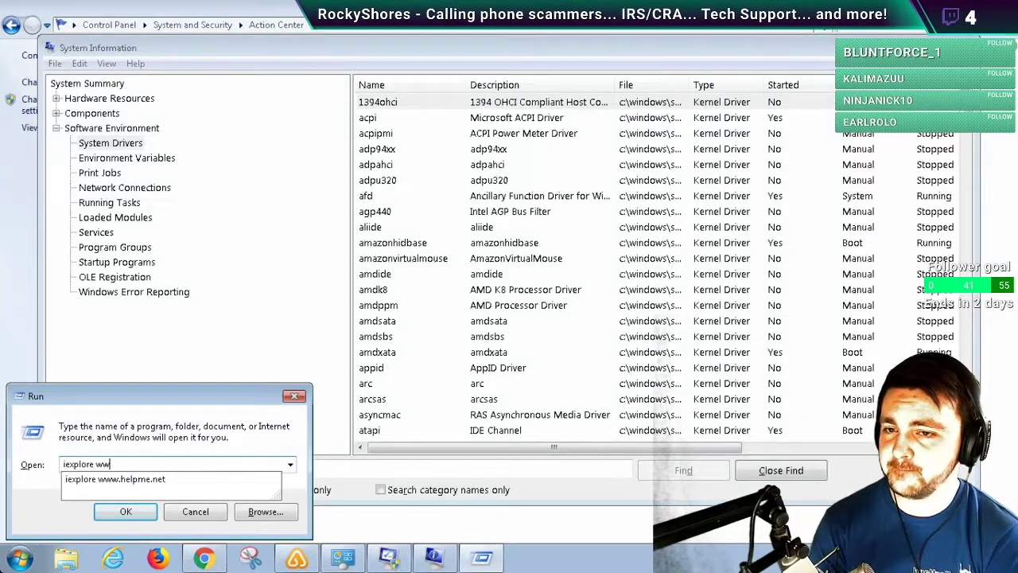
type("w")
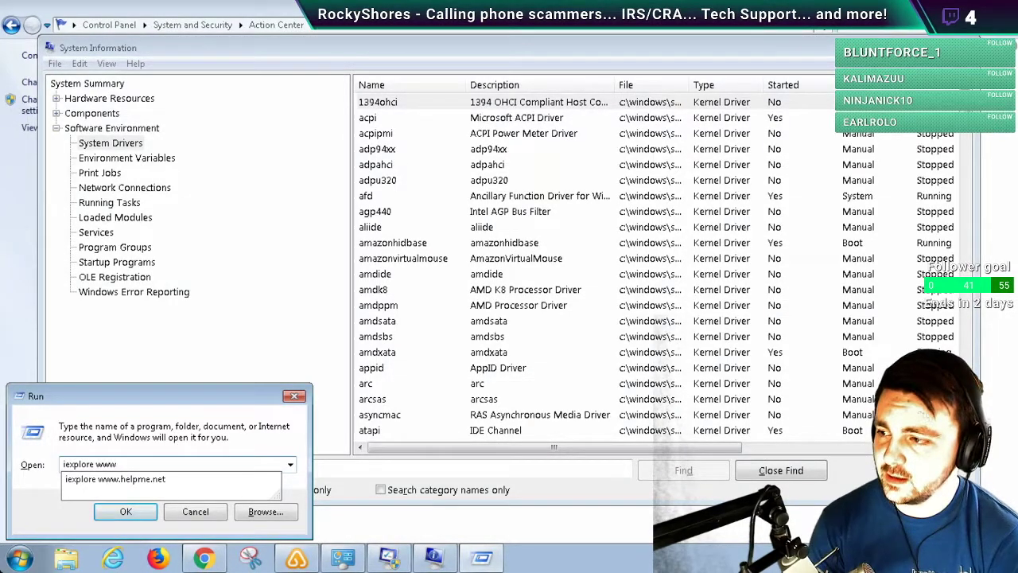
type(".")
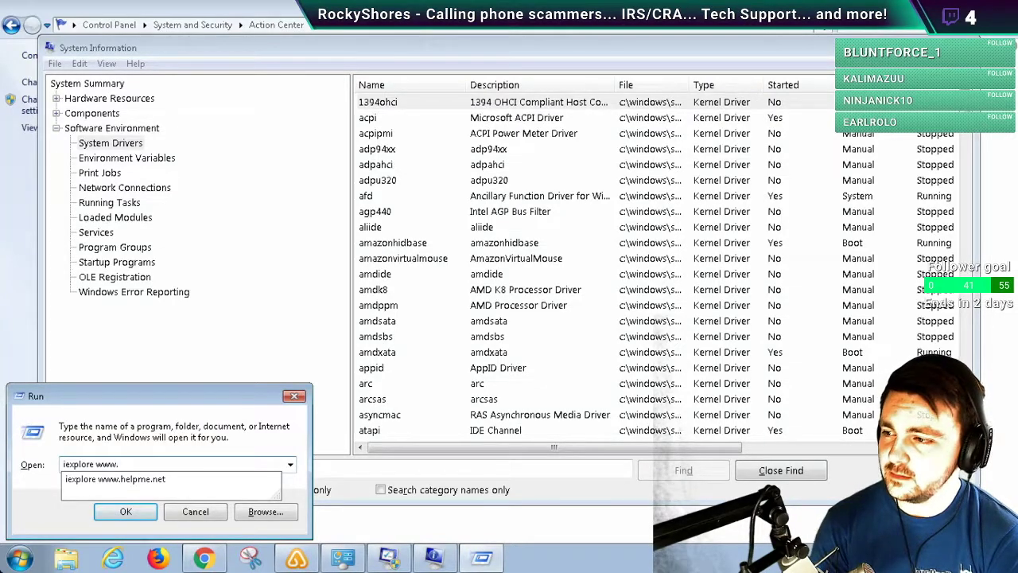
type("goo")
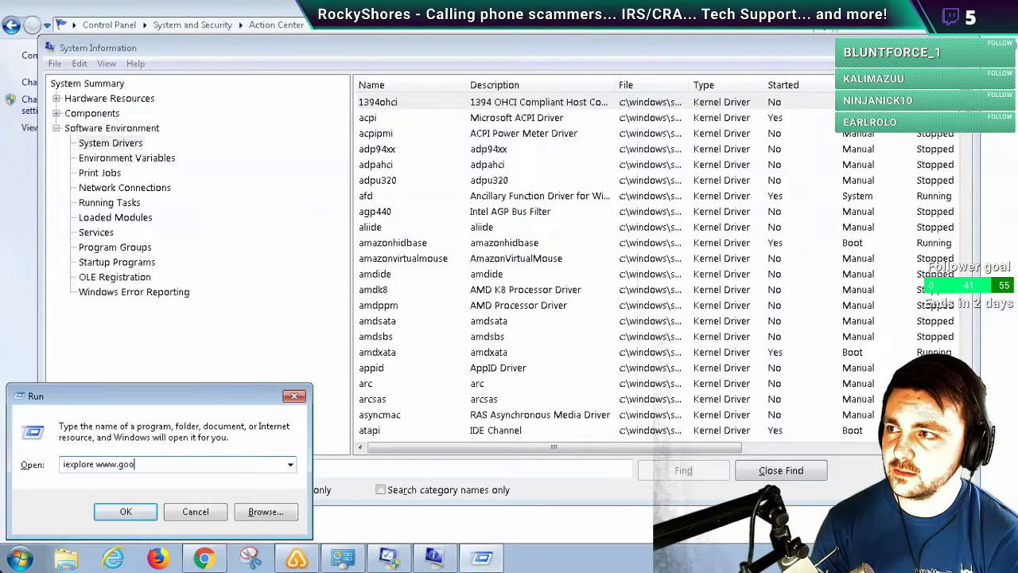
type("gl")
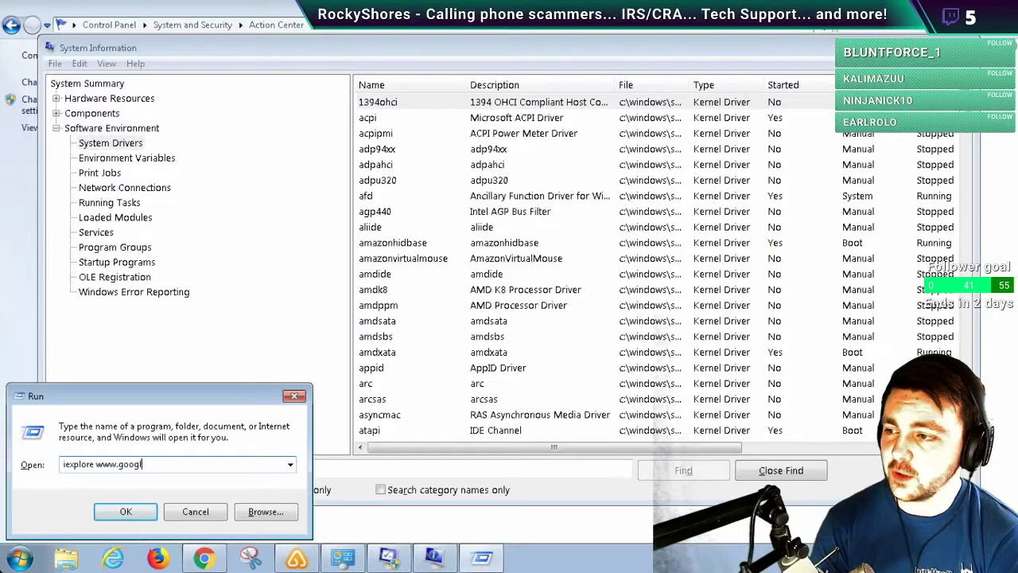
key("BackSpace")
key("BackSpace")
key("BackSpace")
key("BackSpace")
key("BackSpace")
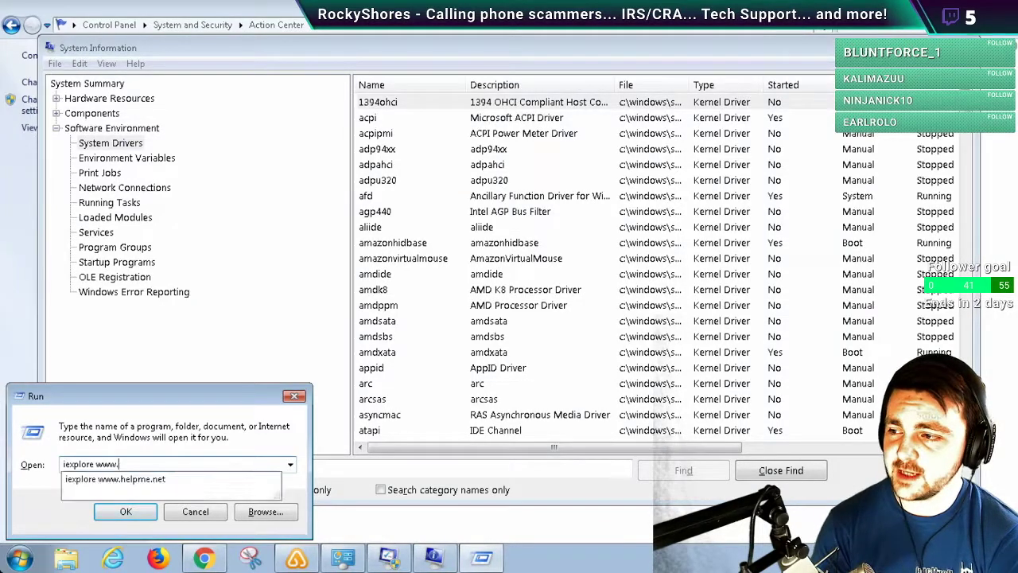
type("sup")
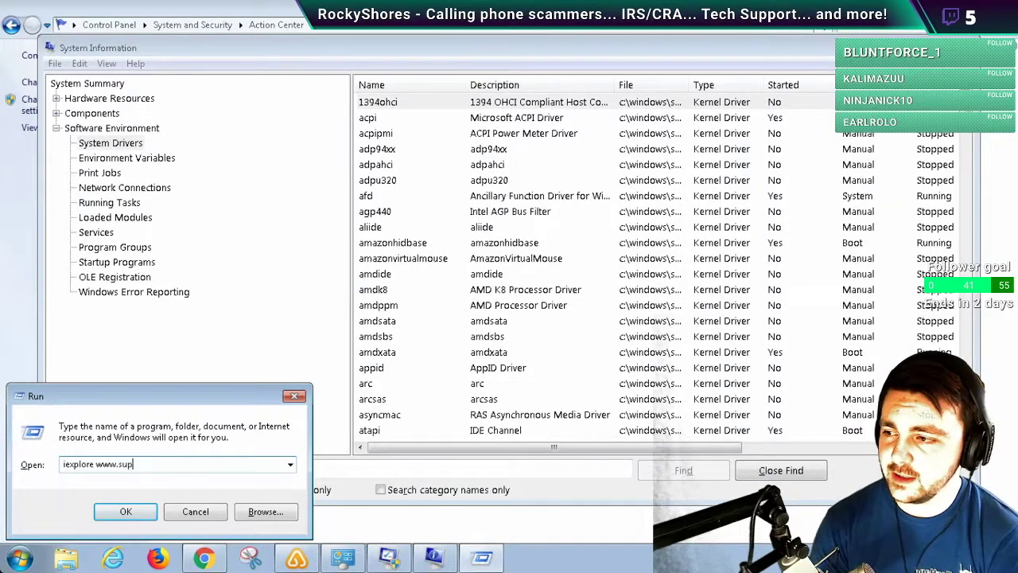
type("erantispyware.com")
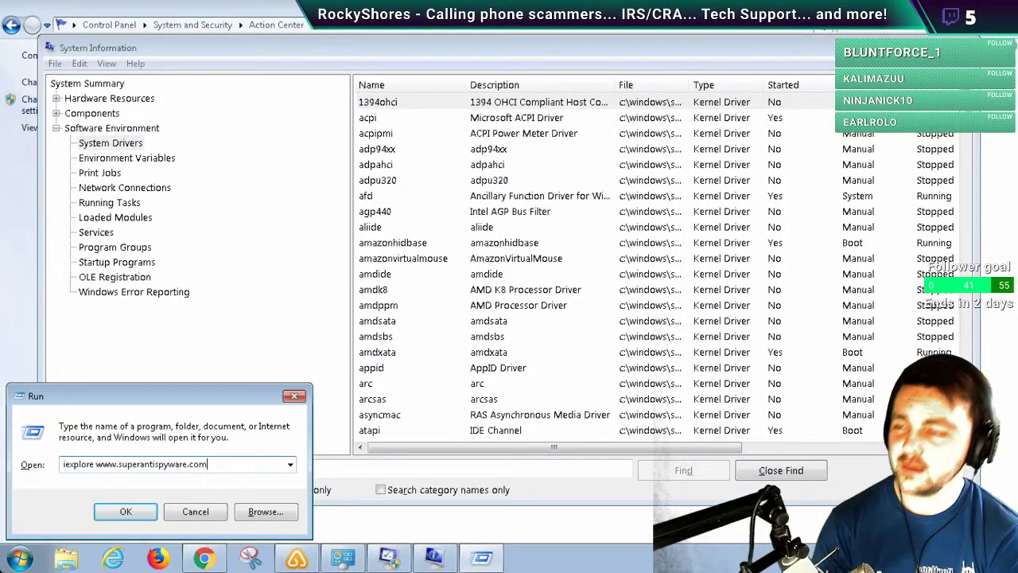
key("Return")
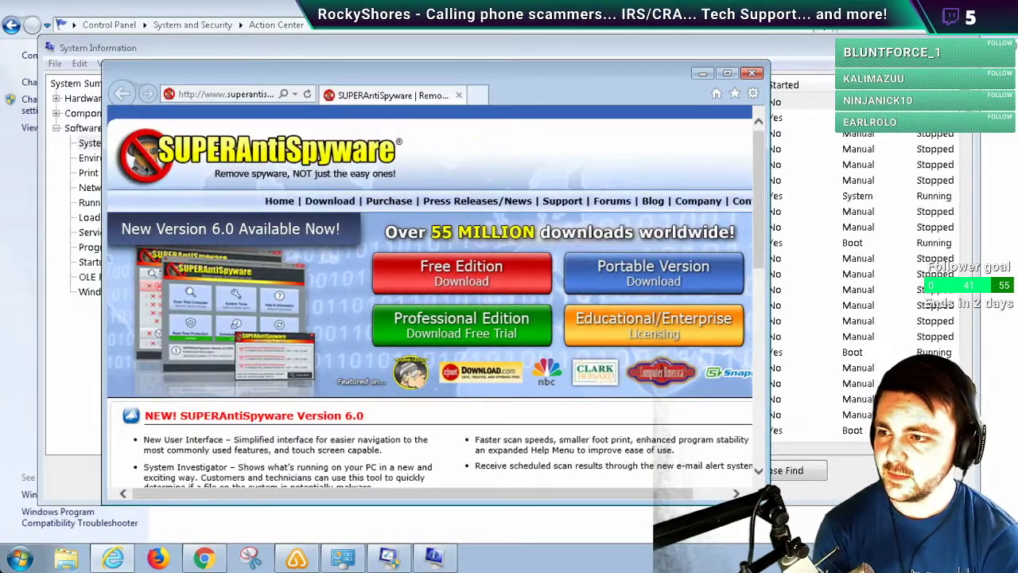
- Download and run the SUPERAntiSpyware Free Edition installer, allow it to make changes, and close the browser window
left_click(461, 272)
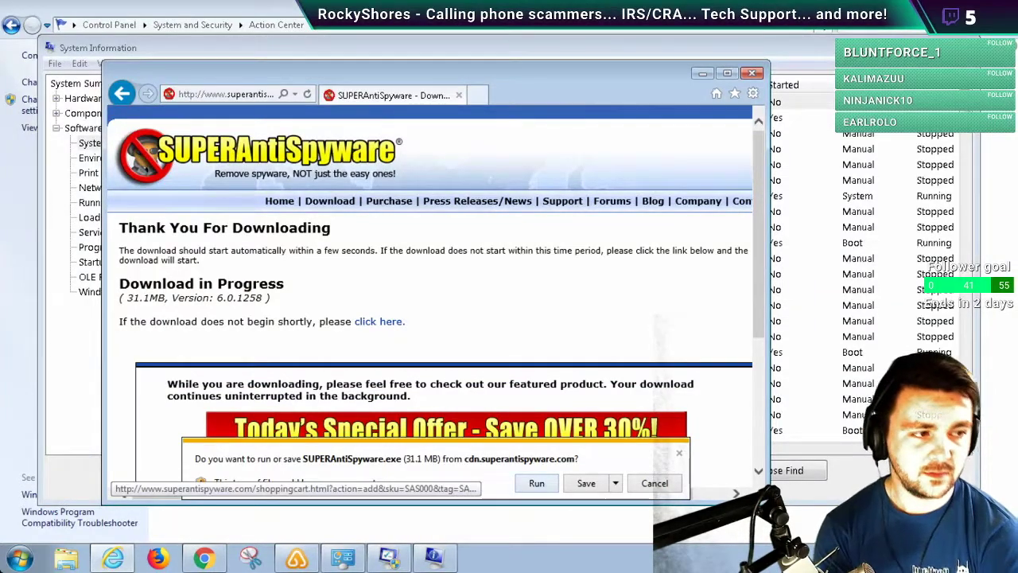
left_click(536, 483)
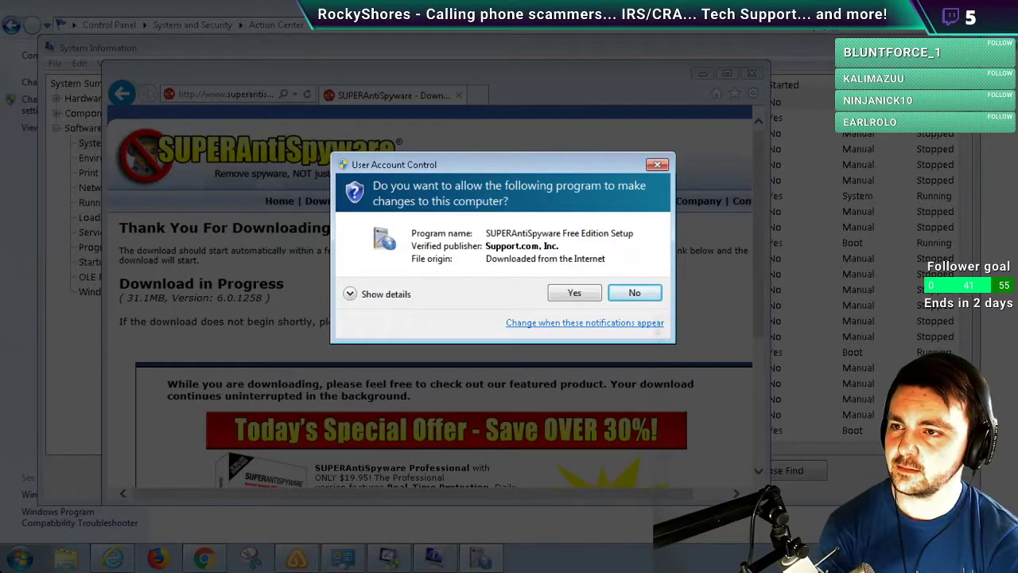
left_click(574, 293)
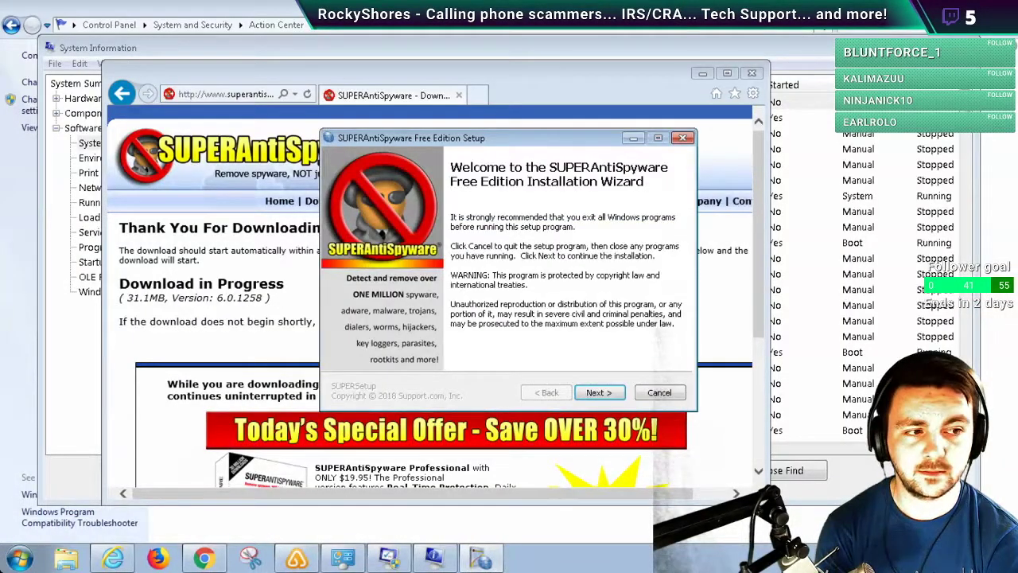
left_click(752, 72)
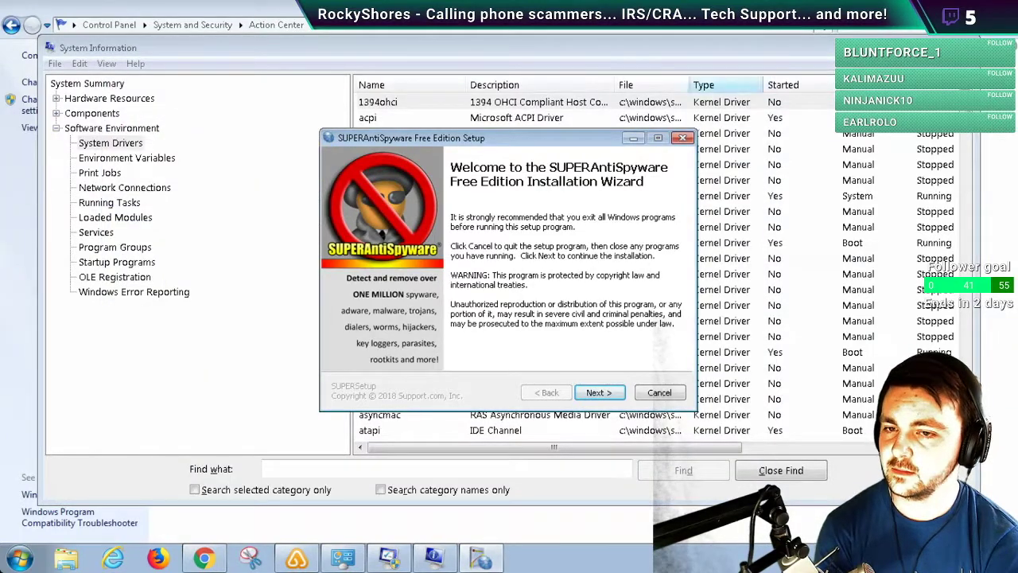
- Accept the SUPERAntiSpyware license agreement and proceed with installation for all users, leaving the registration code blank
key("Return")
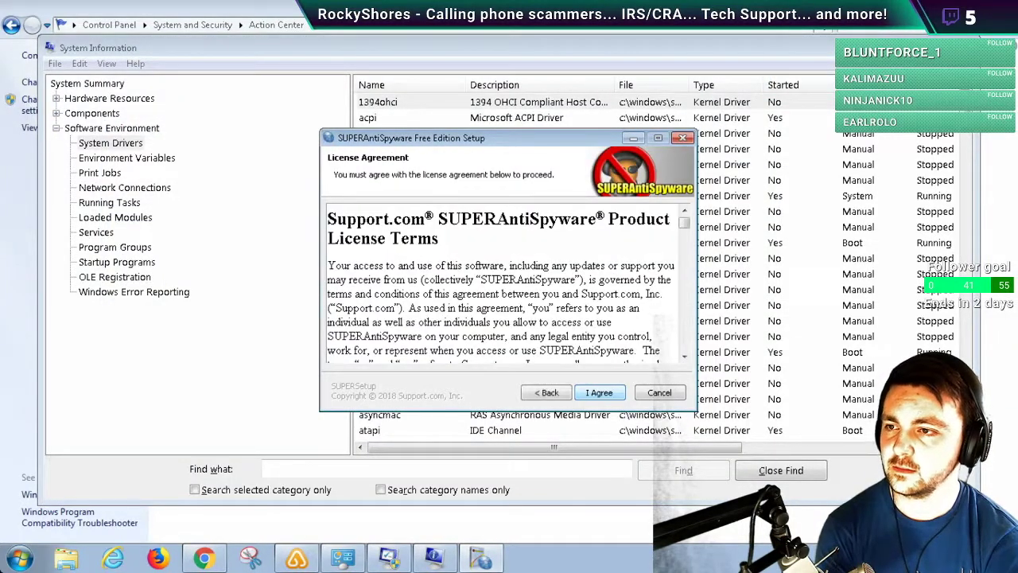
key("Return")
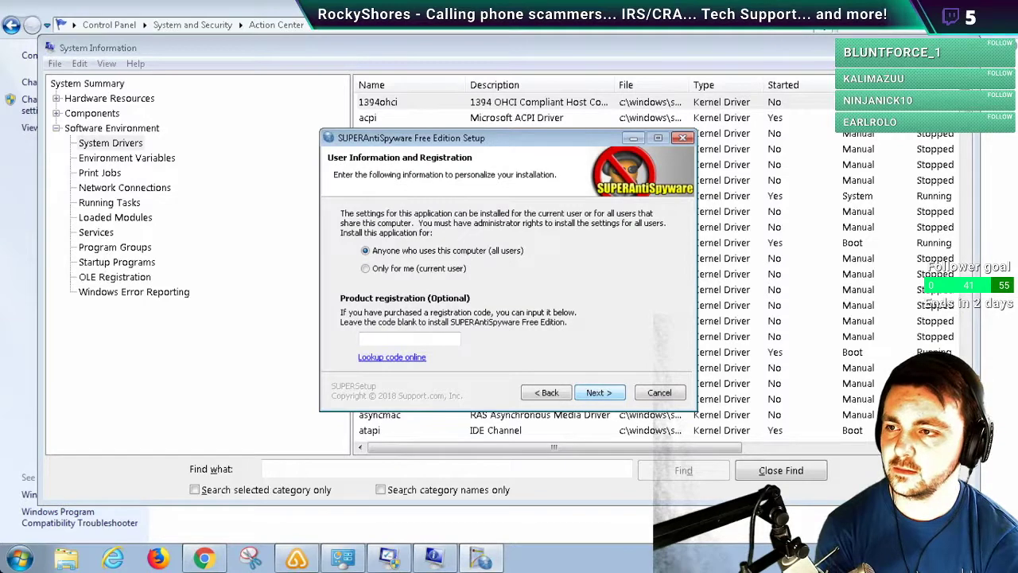
key("Return")
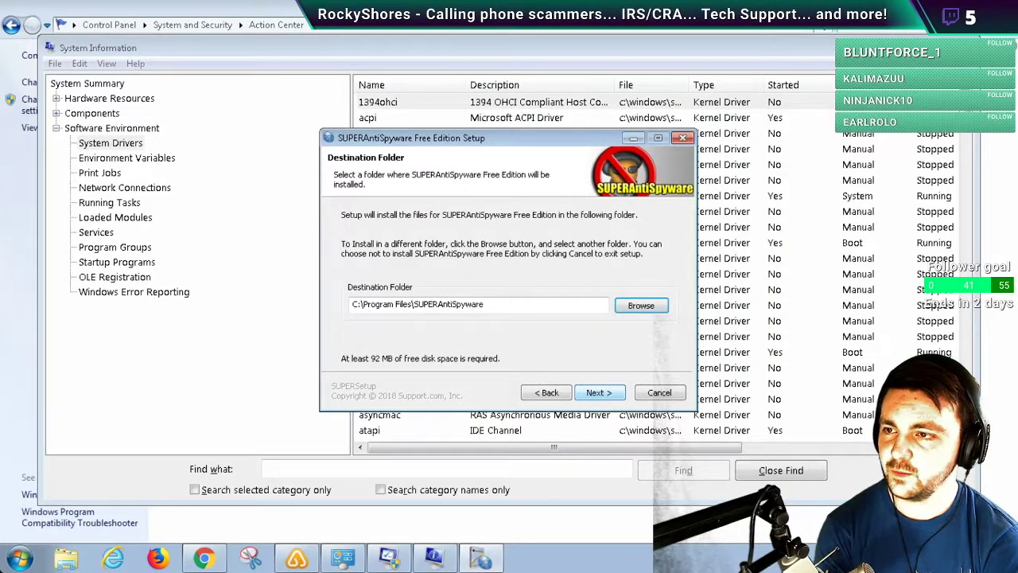
- Complete the SUPERAntiSpyware setup with the default folder and configuration options, leaving the e-mail address blank, and start the Professional trial
key("Return")
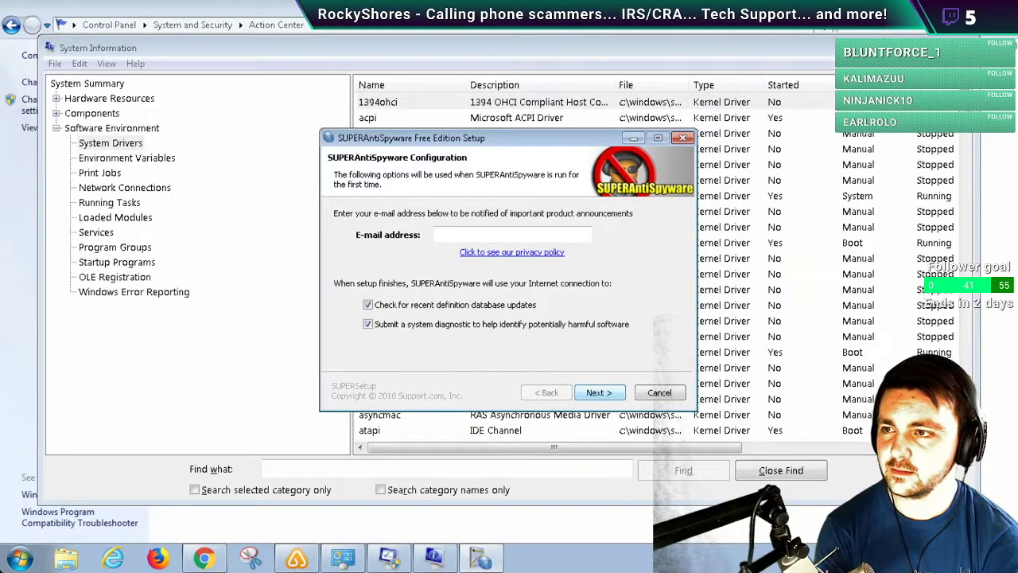
key("Return")
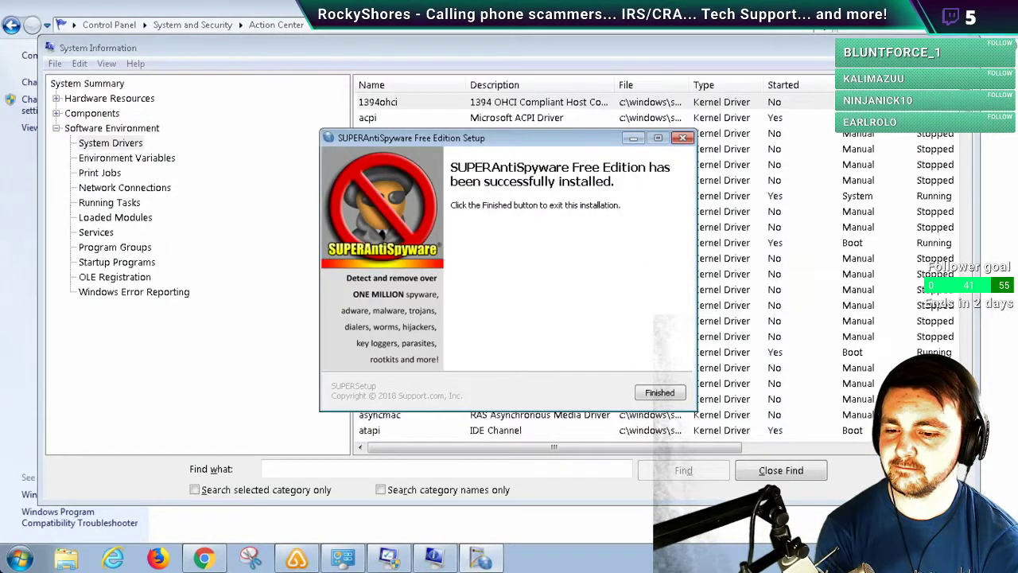
key("Return")
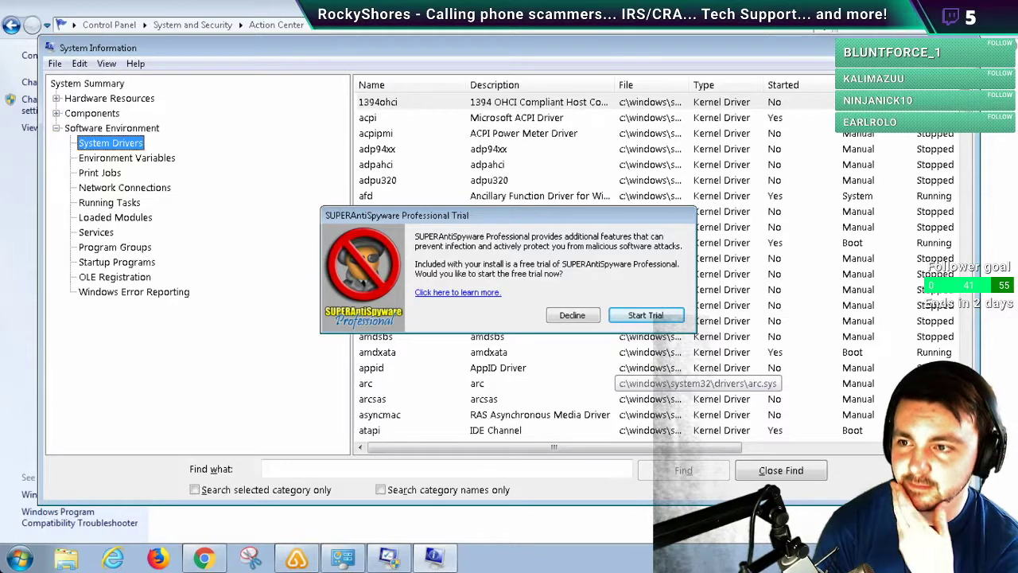
key("Return")
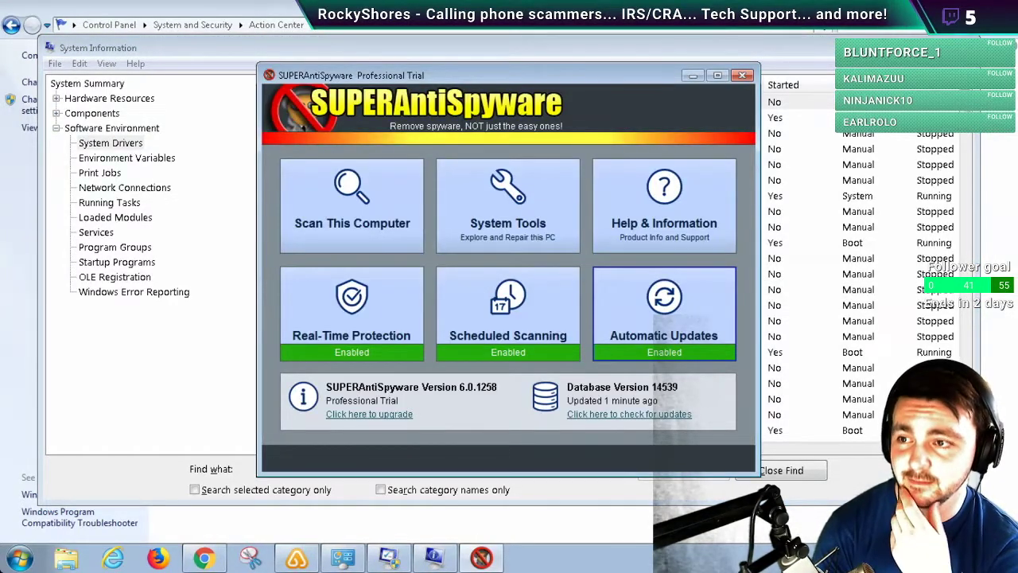
- Run a Quick Scan of this computer in SUPERAntiSpyware, skipping the unwanted programs, and restore the scan window to its smaller size
left_click(351, 205)
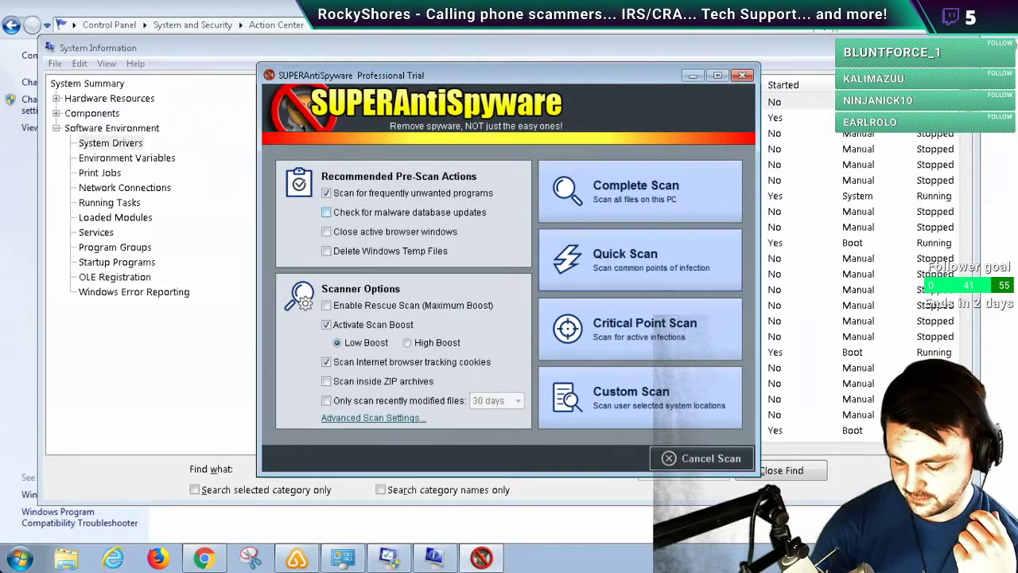
left_click(628, 259)
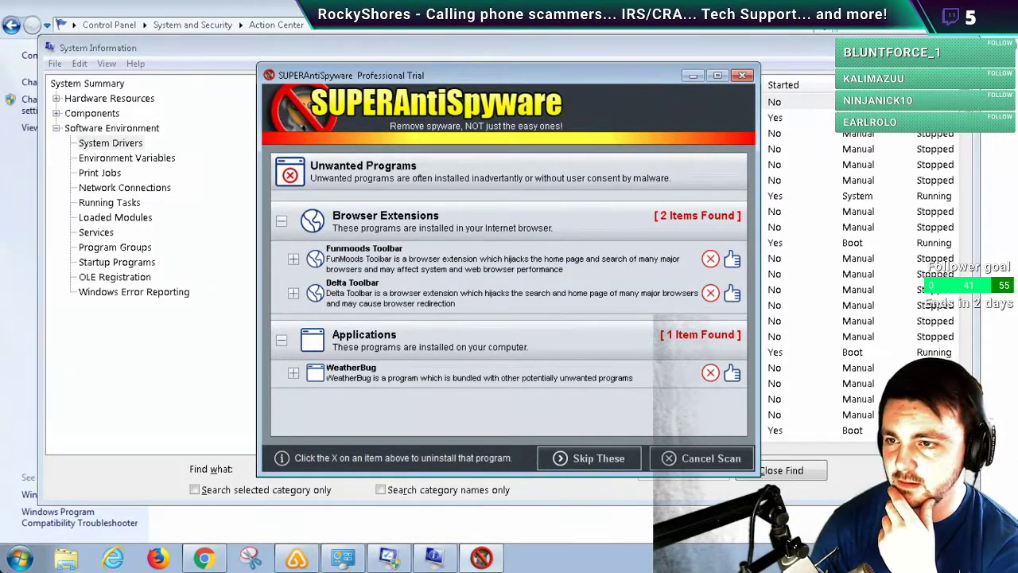
left_click(718, 75)
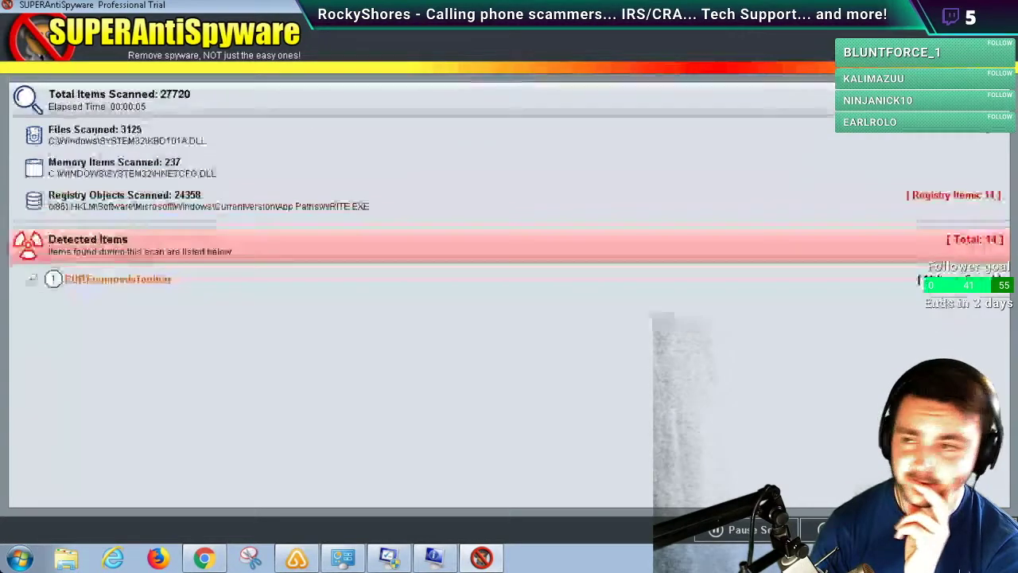
key("super+Down")
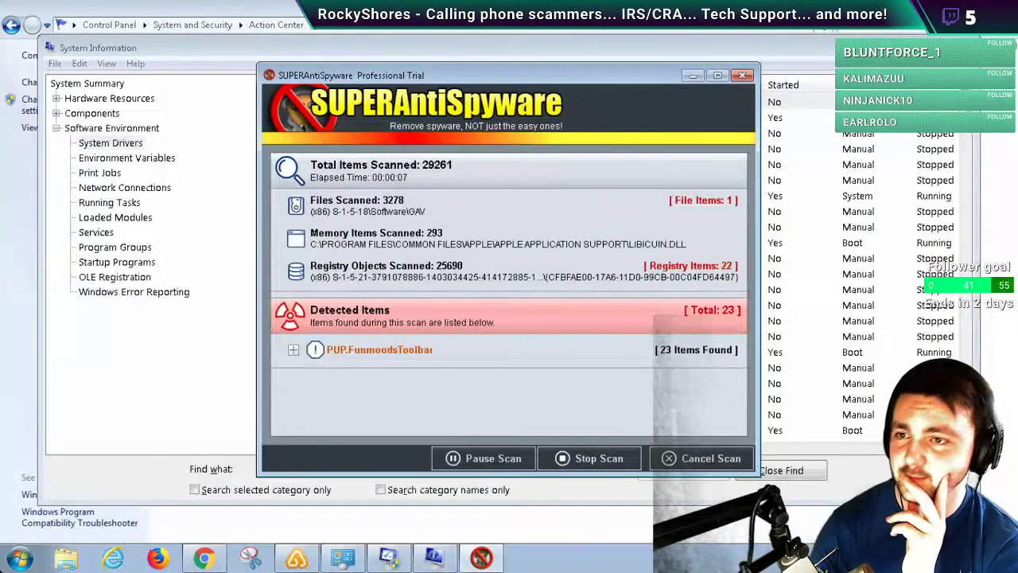
- Open Programs and Features with the Run command appwiz.cpl
key("super+r")
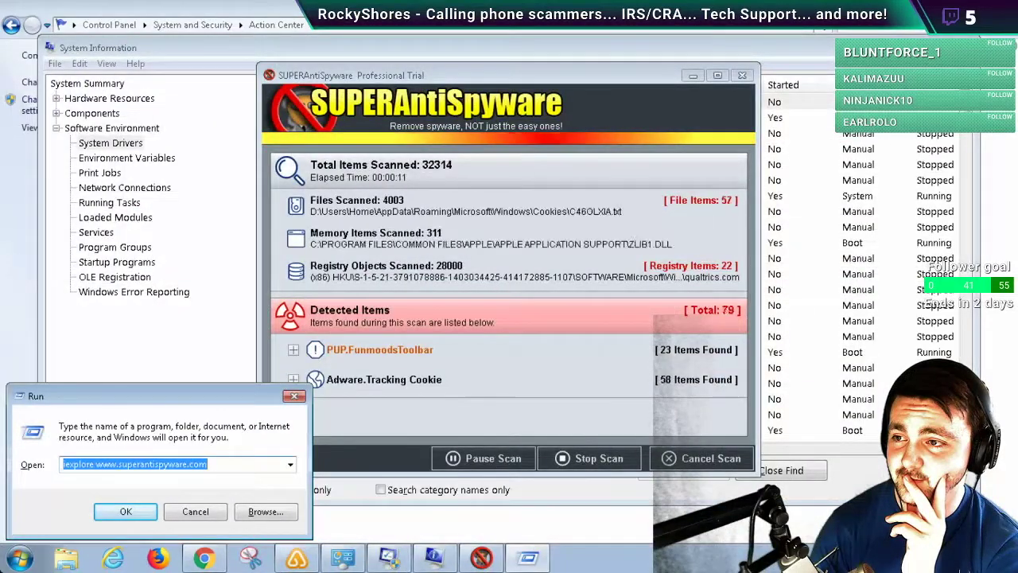
key("BackSpace")
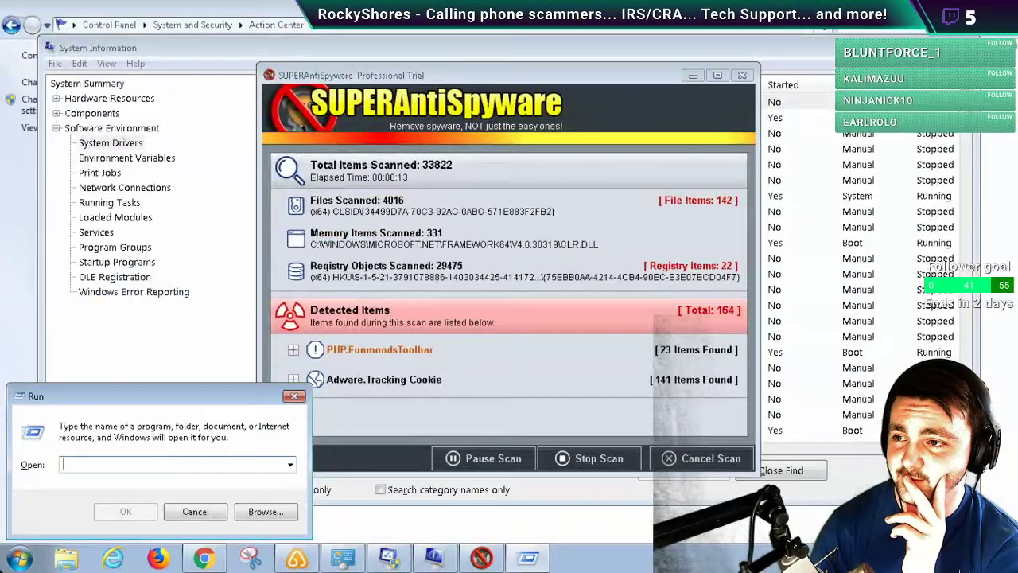
type("appwiz.cp")
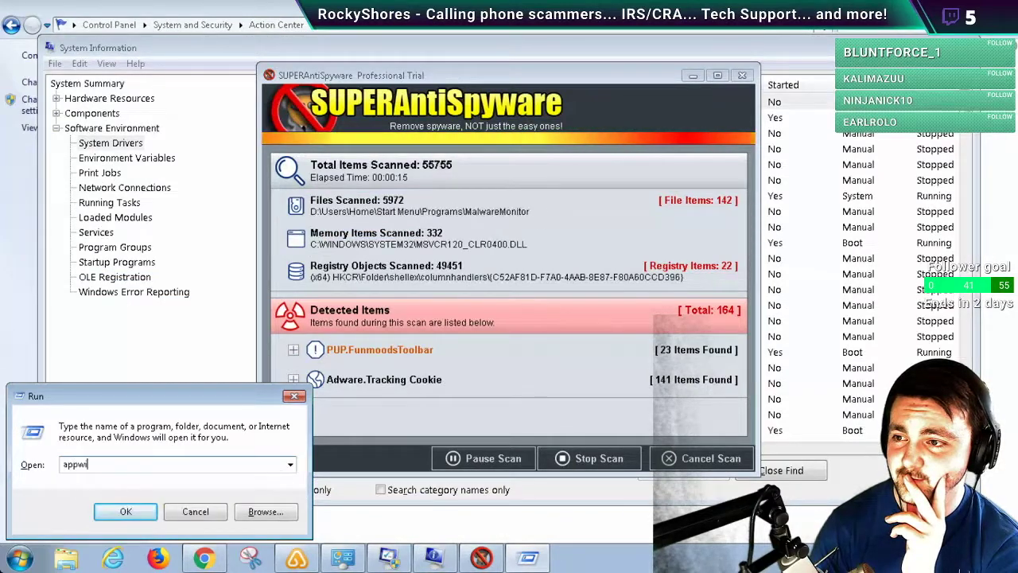
type("l")
key("Return")
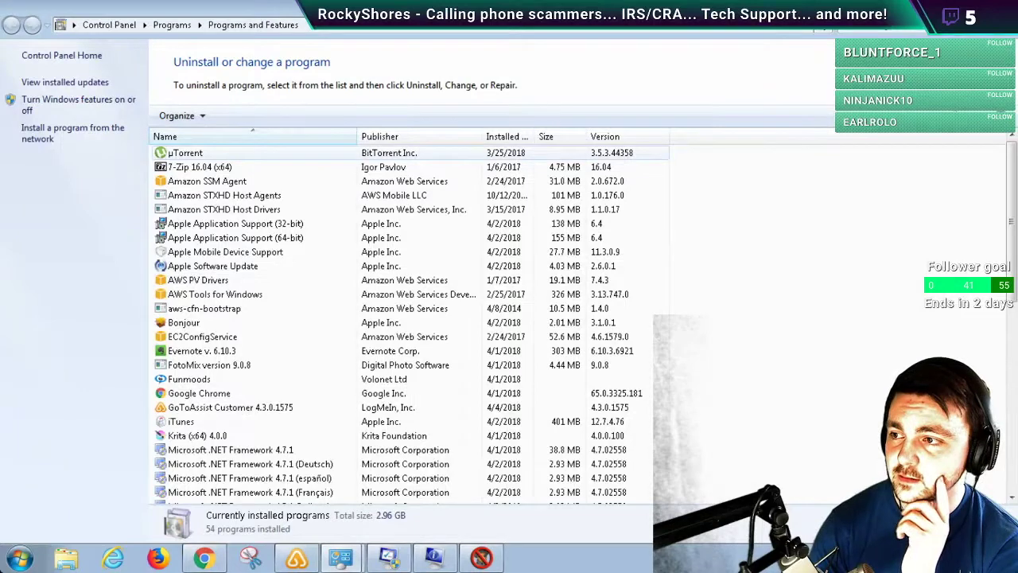
- Examine the list of installed programs, including µTorrent, Evernote, Funmoods and the Microsoft .NET Framework entries, down to its end
left_click(238, 153)
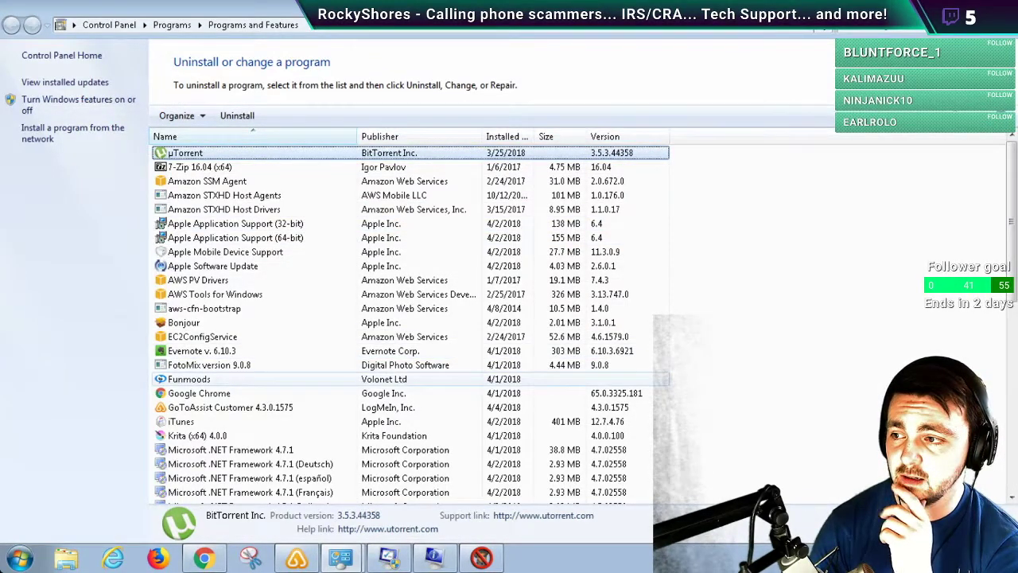
left_click(238, 351)
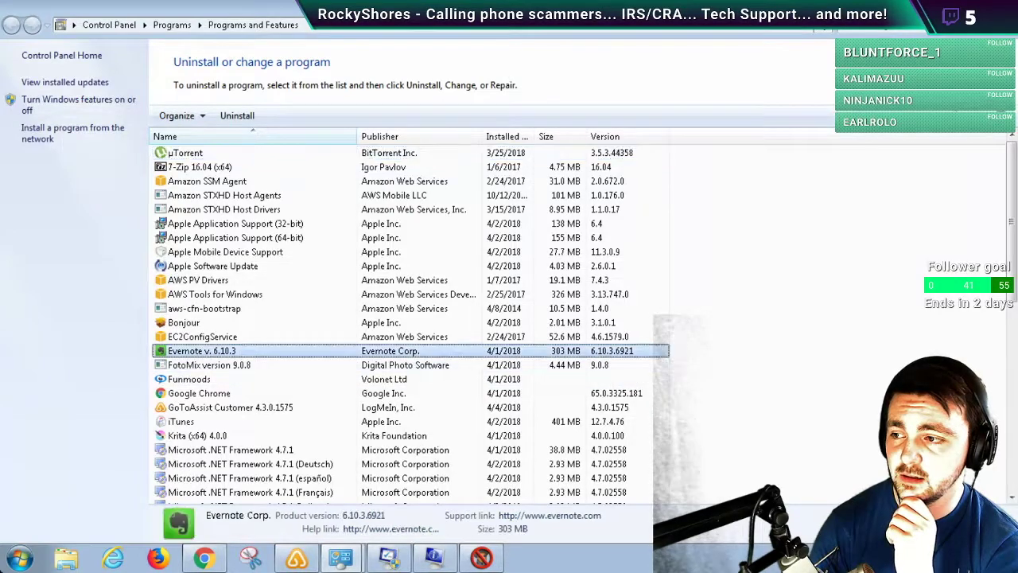
key("Down")
key("Down")
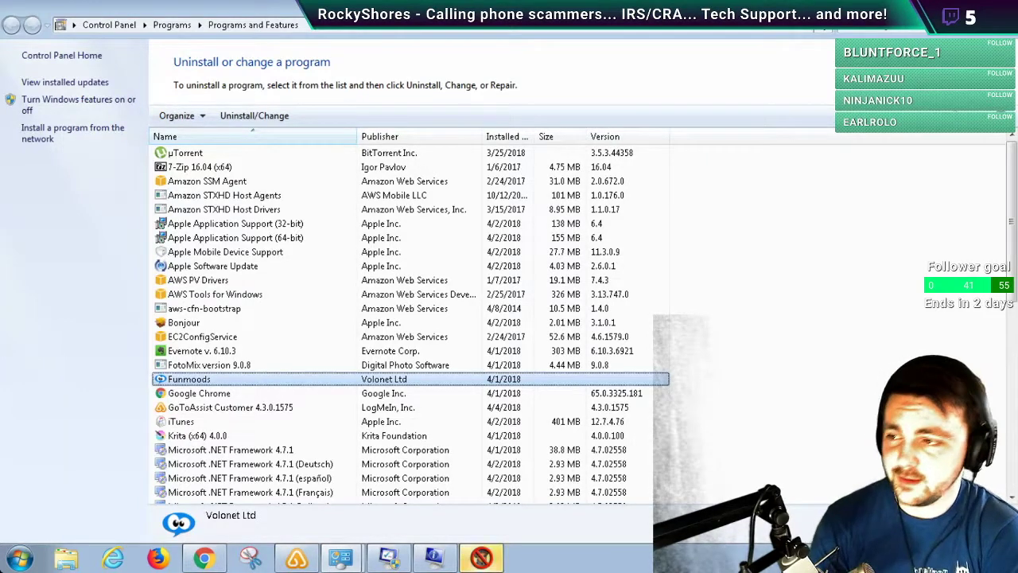
left_click(203, 351)
left_click(209, 364)
left_click(199, 393)
left_click(181, 421)
left_click(198, 435)
left_click(230, 449)
left_click(238, 478)
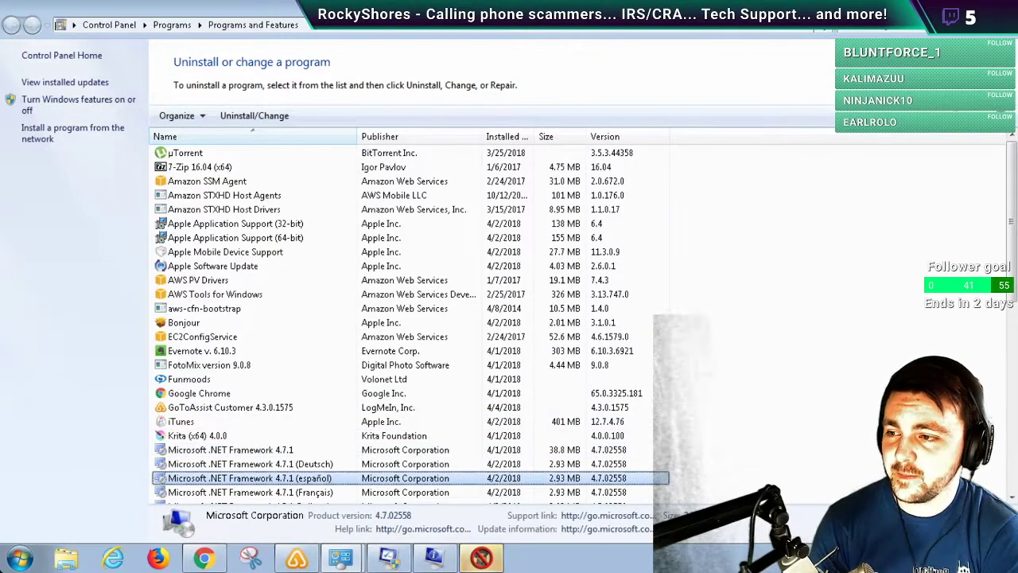
scroll(410, 322, "down", 1)
scroll(410, 322, "down", 1)
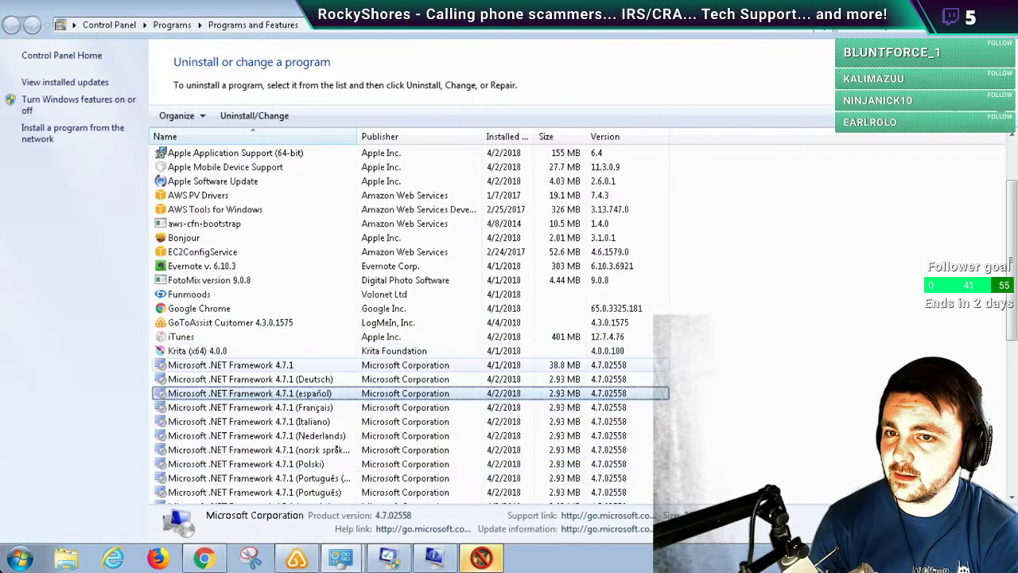
scroll(409, 322, "down", 7)
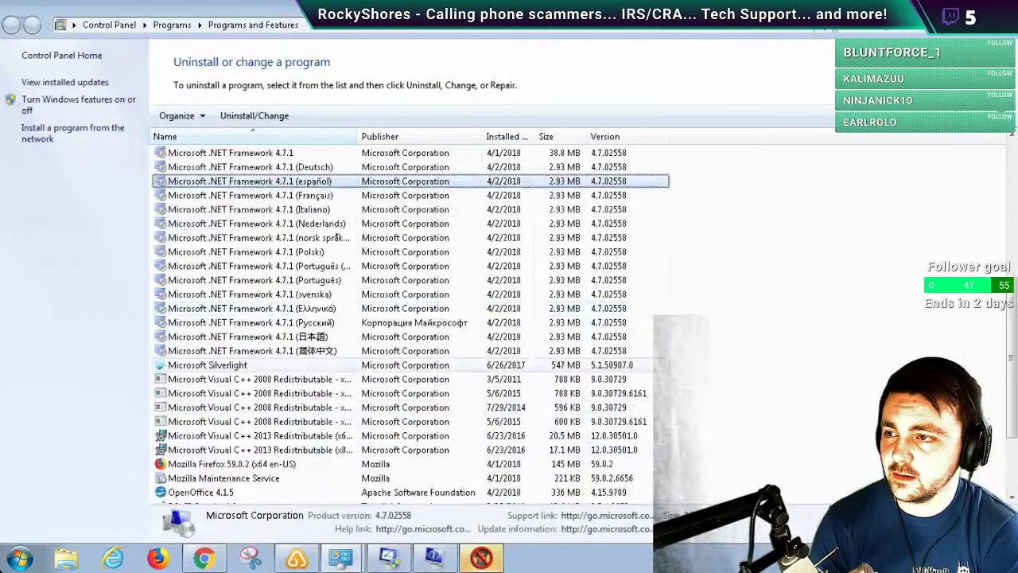
scroll(410, 322, "down", 1)
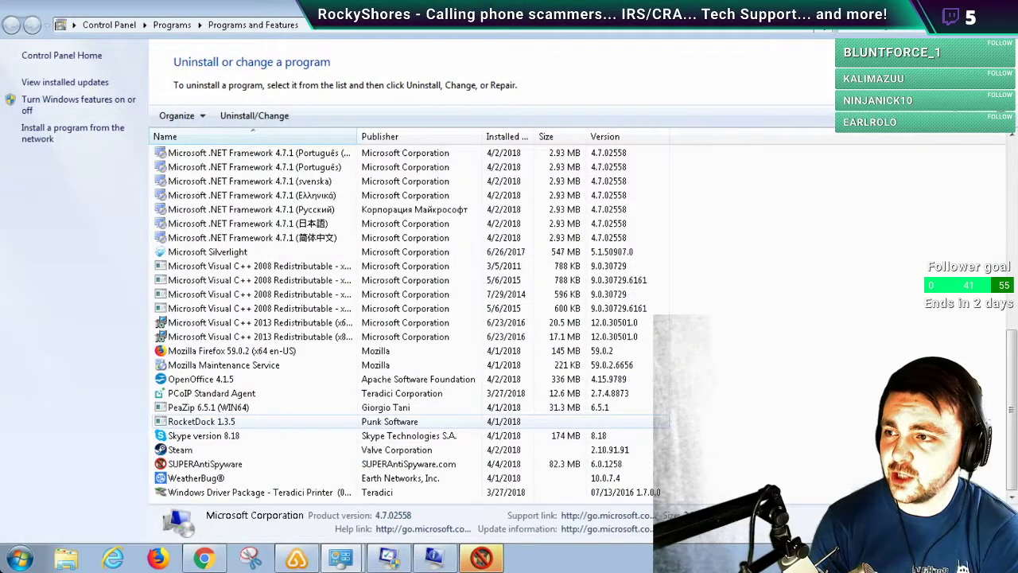
- Review the services in System Configuration from Encrypting File System through the Google Update, network and PCoIP entries, and close the dialog
key("super+r")
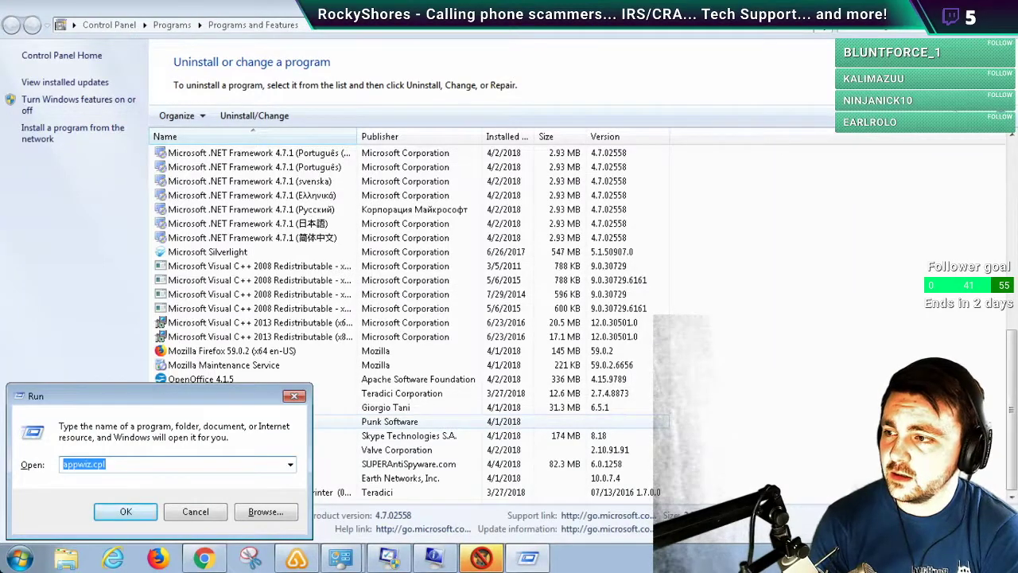
left_click(480, 556)
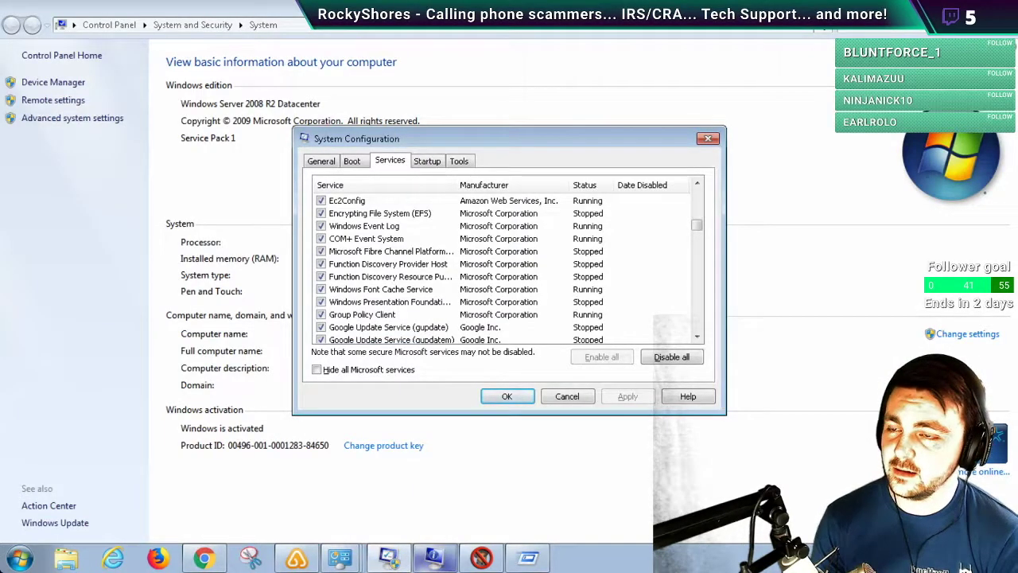
key("Down")
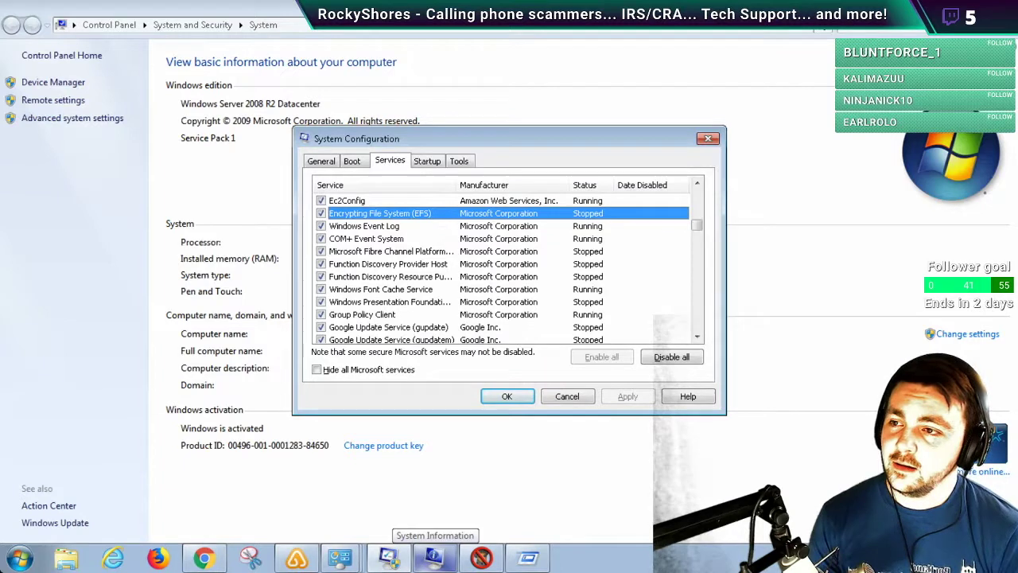
key("Down")
key("Down")
key("Down")
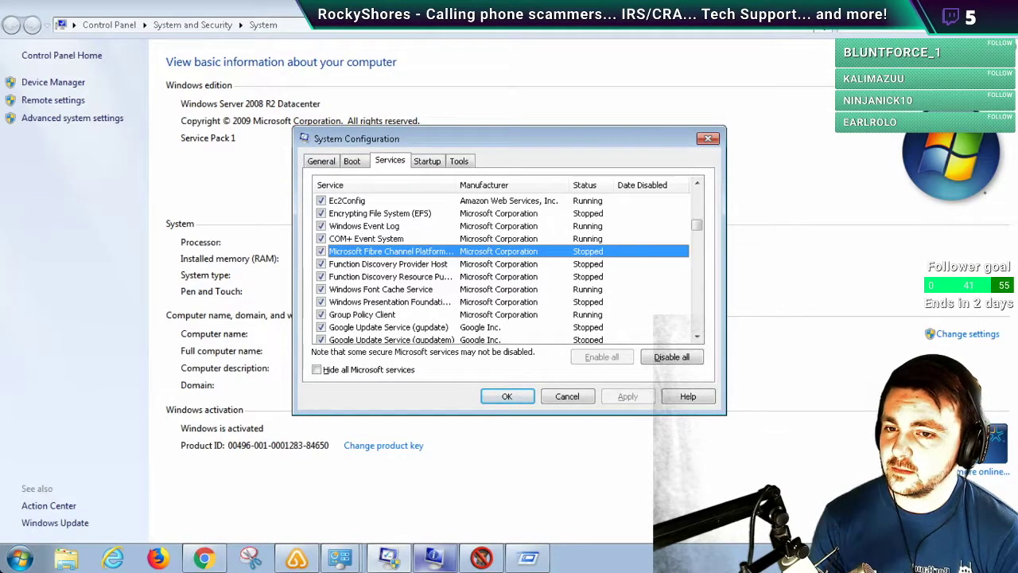
left_click(390, 301)
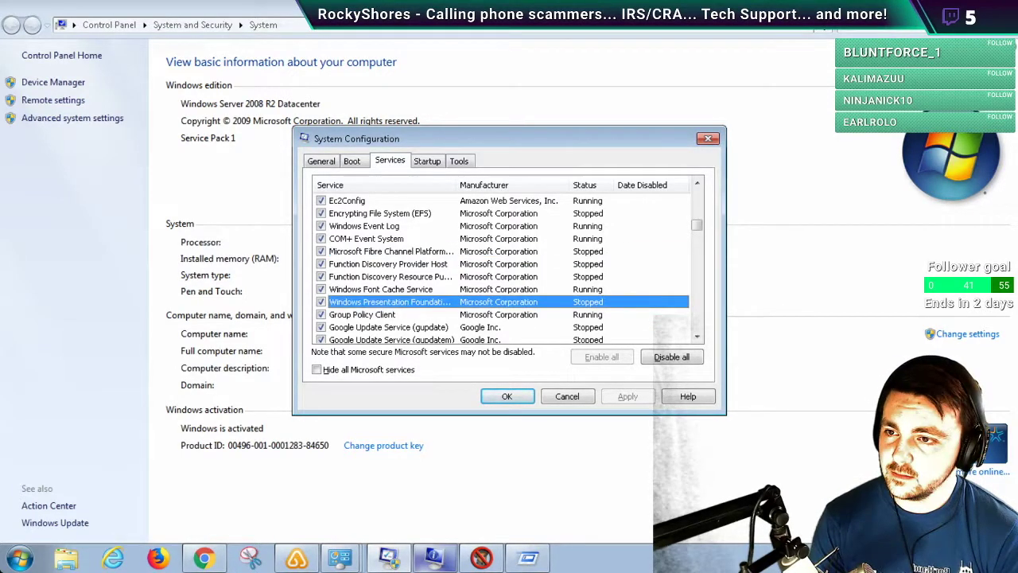
left_click(390, 340)
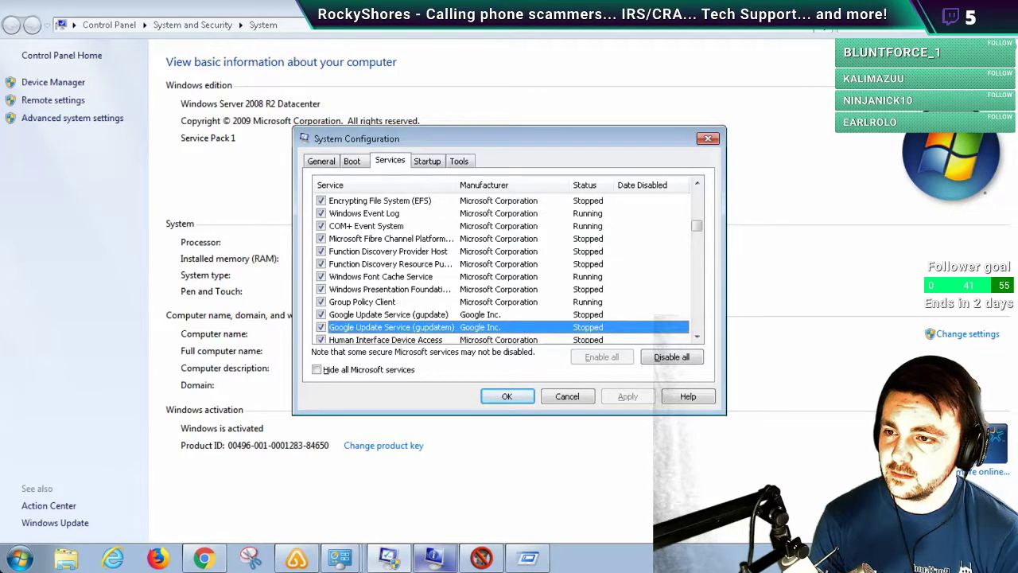
scroll(501, 262, "down", 3)
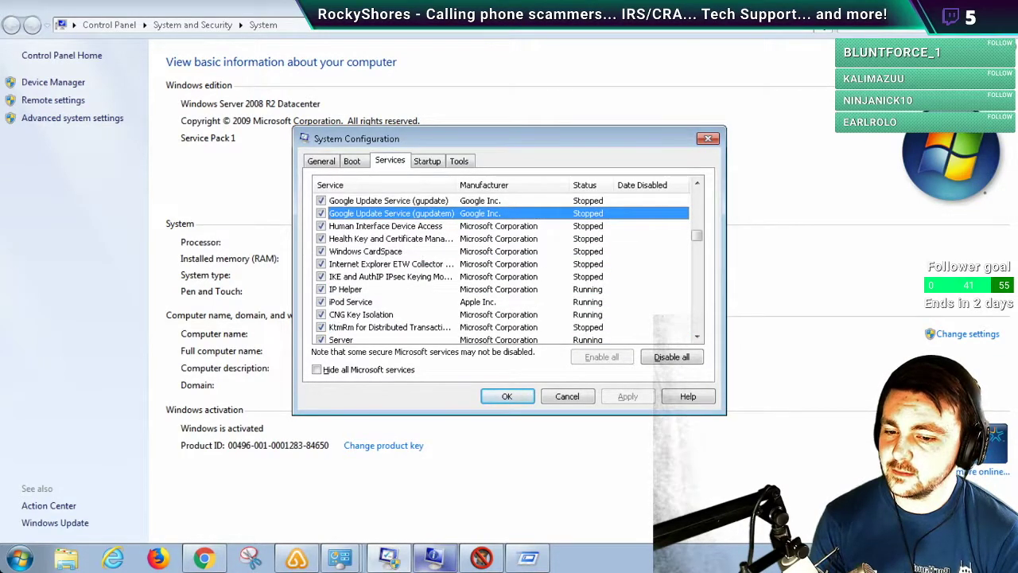
left_click(390, 226)
left_click(389, 250)
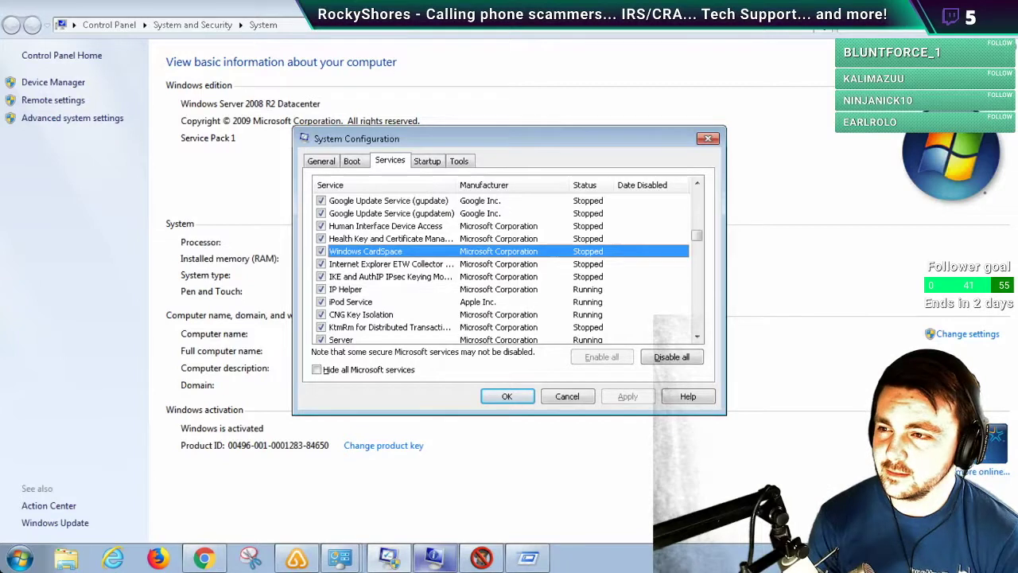
left_click(390, 238)
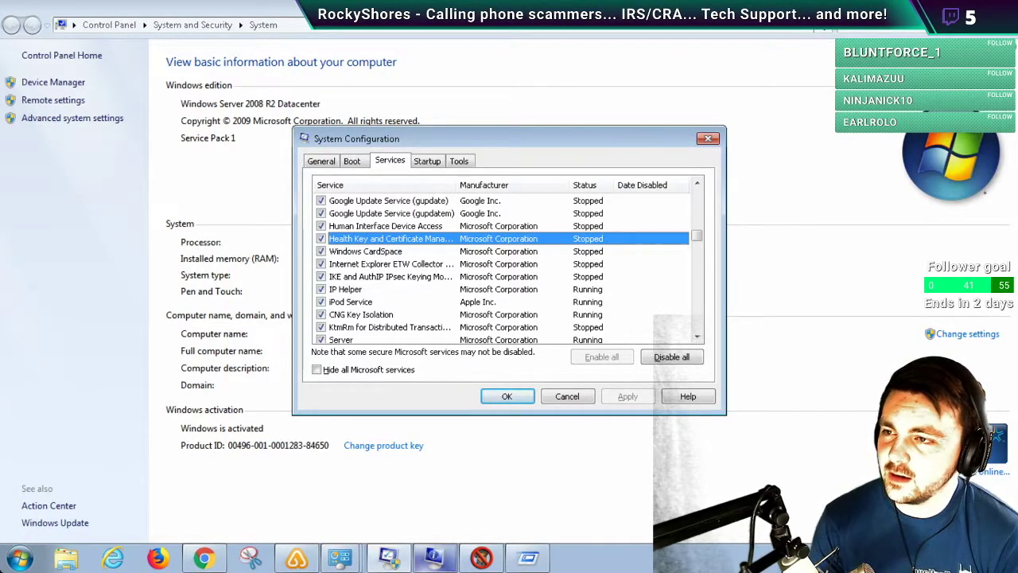
scroll(501, 262, "down", 3)
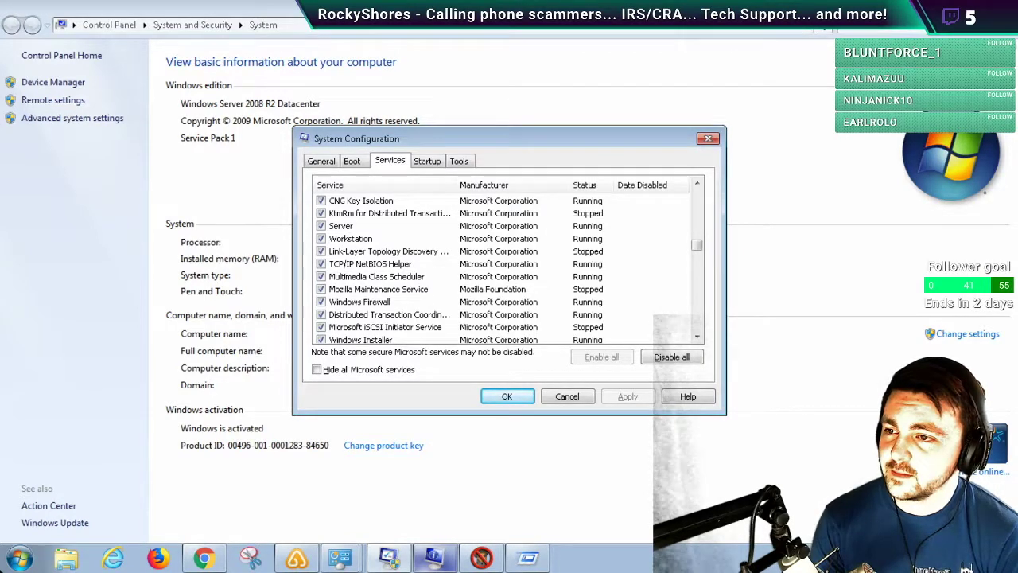
scroll(501, 271, "down", 5)
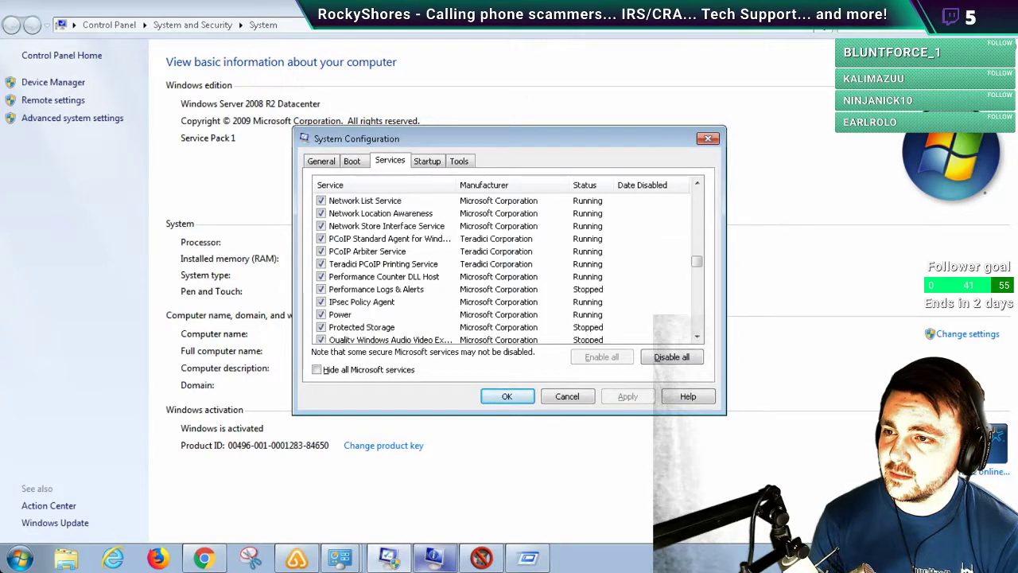
key("Escape")
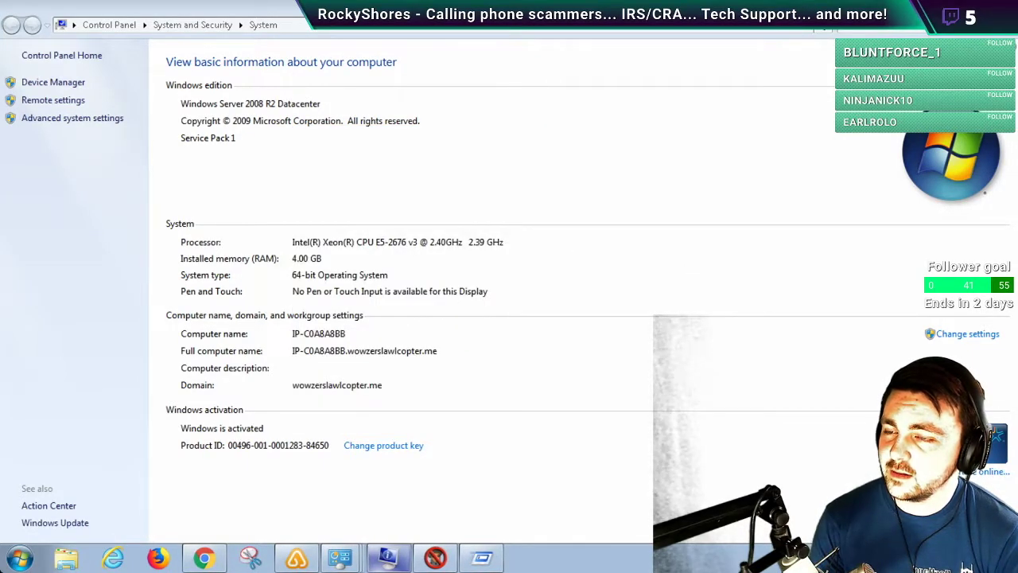
- Check the SUPERAntiSpyware scan results, and examine the drivers from amazonhidbase to amdsbs in System Information
key("alt+Tab")
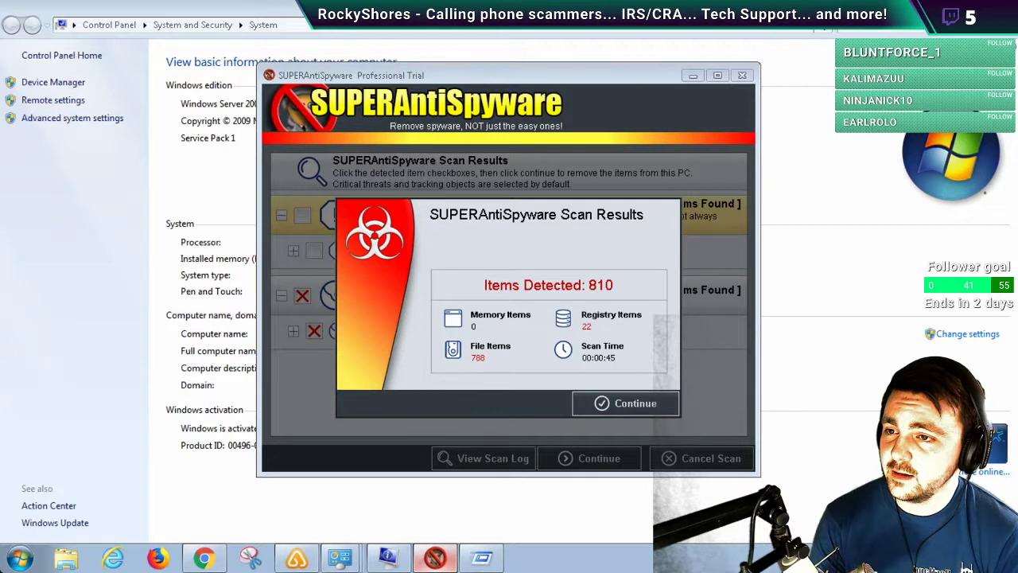
left_click(387, 557)
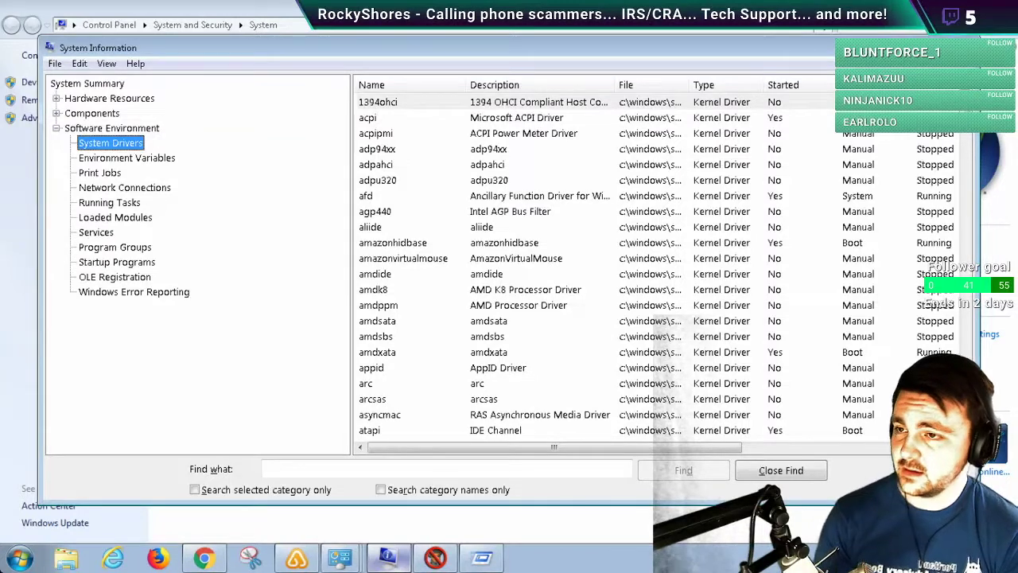
left_click(393, 243)
key("Down")
key("Down")
key("Down")
key("Down")
key("Down")
key("Down")
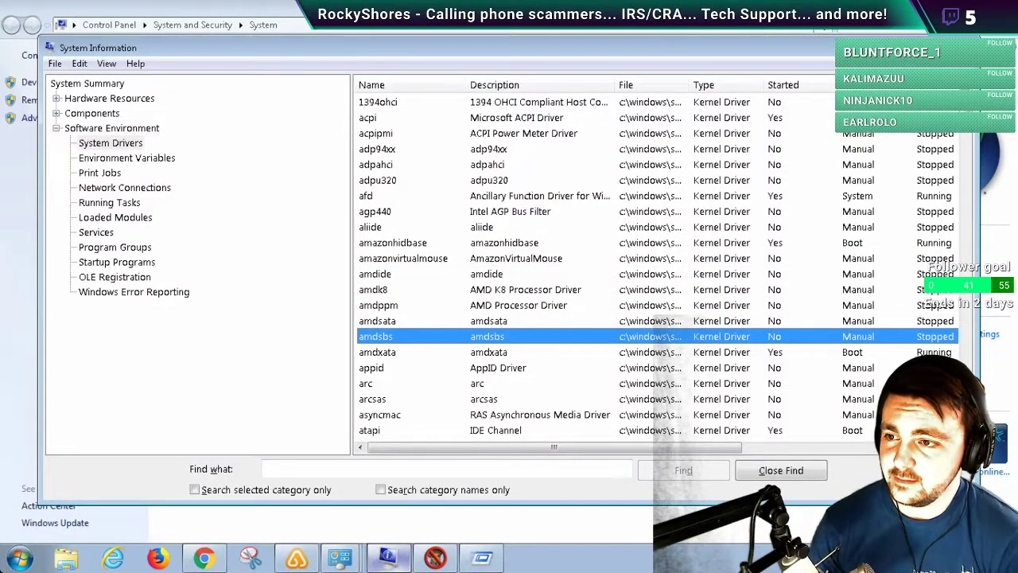
- Try repeatedly to open the Prefetch folder with the Run command prefetch
key("super+r")
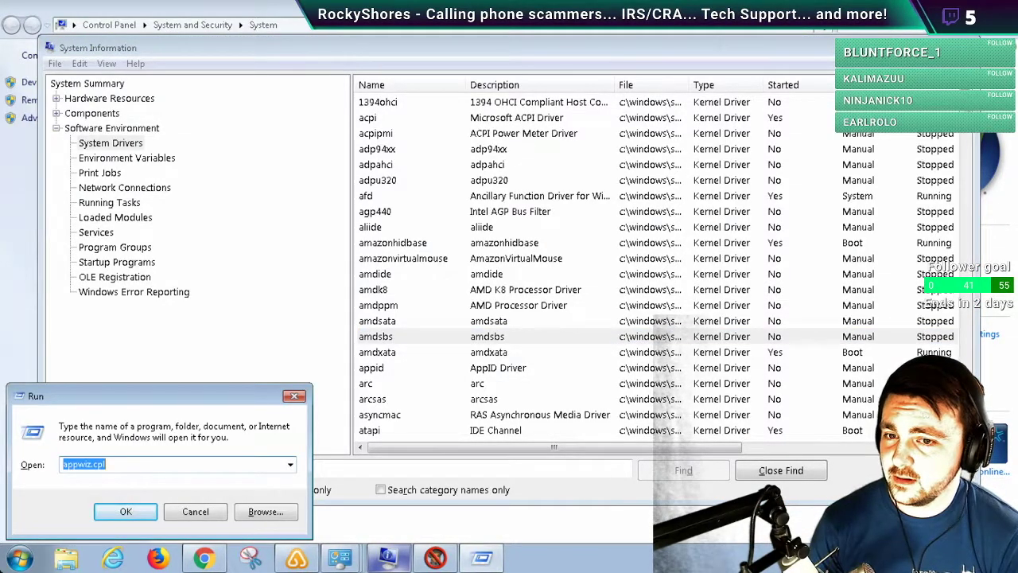
type("prefetch")
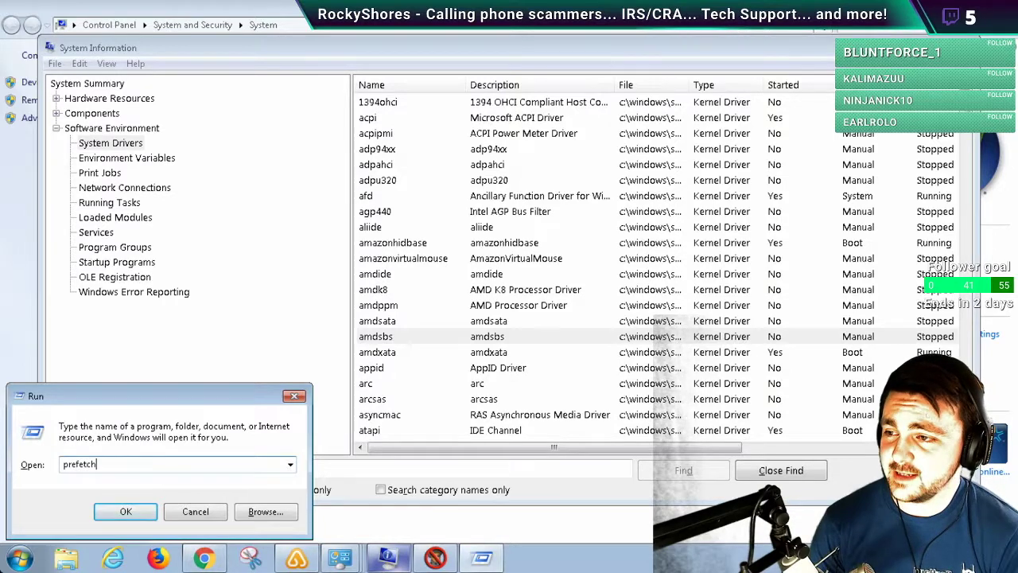
key("Return")
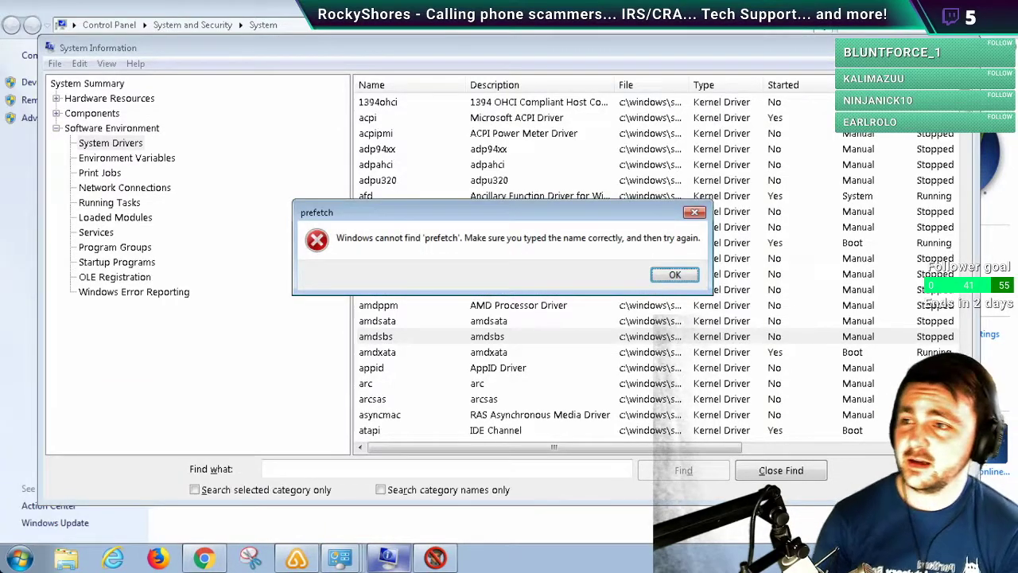
key("Return")
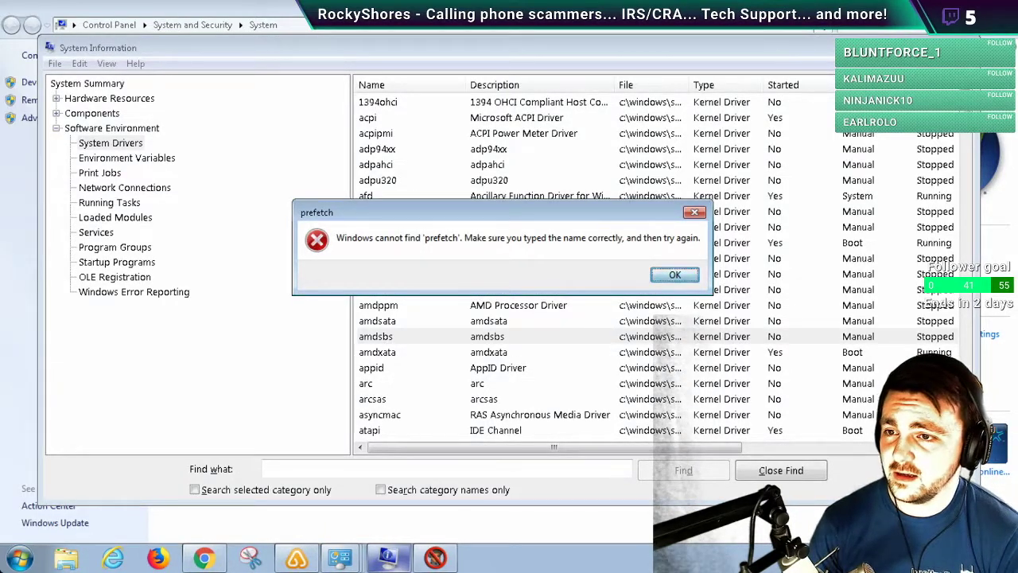
type("p")
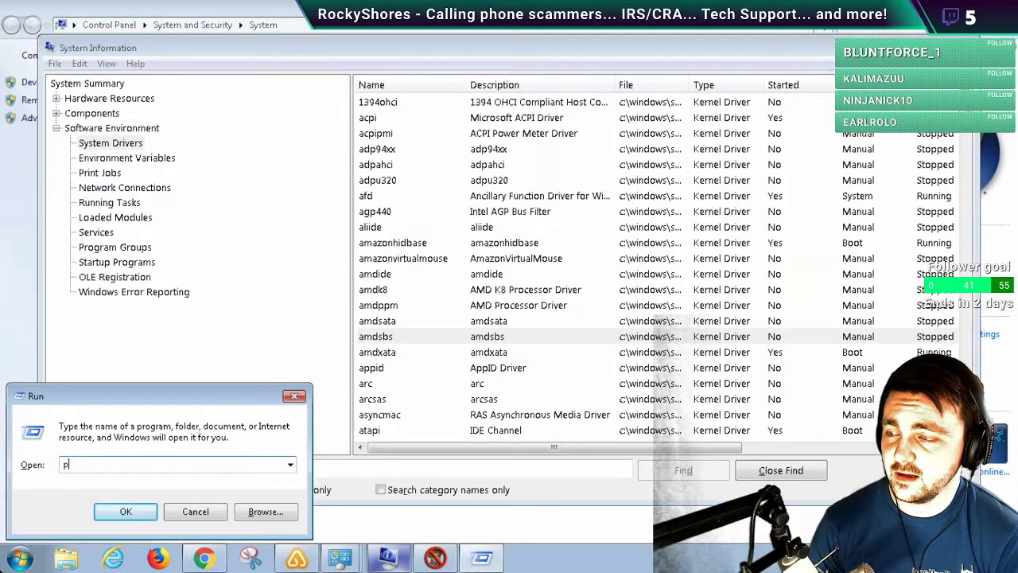
type("refetch")
key("Return")
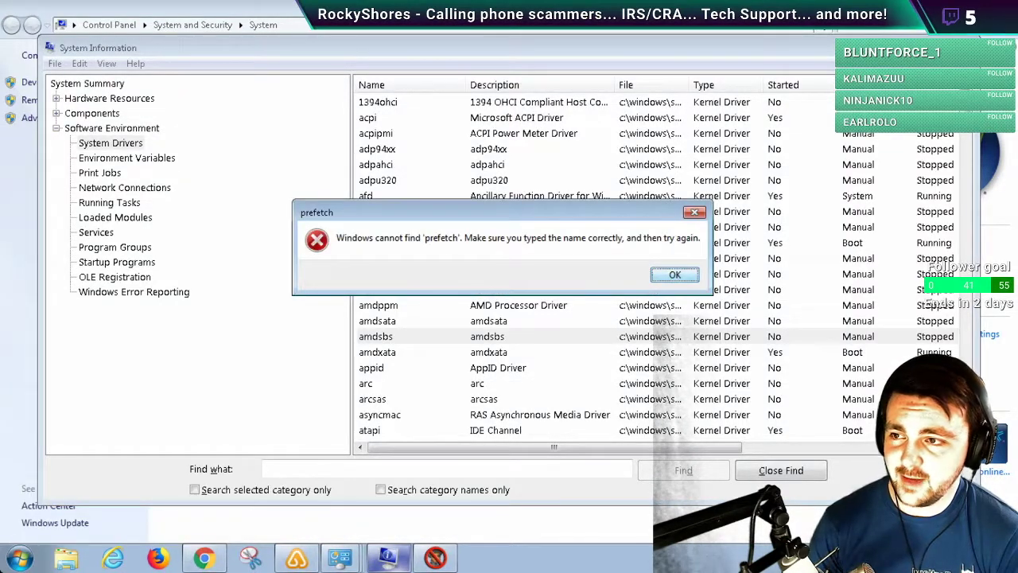
key("Return")
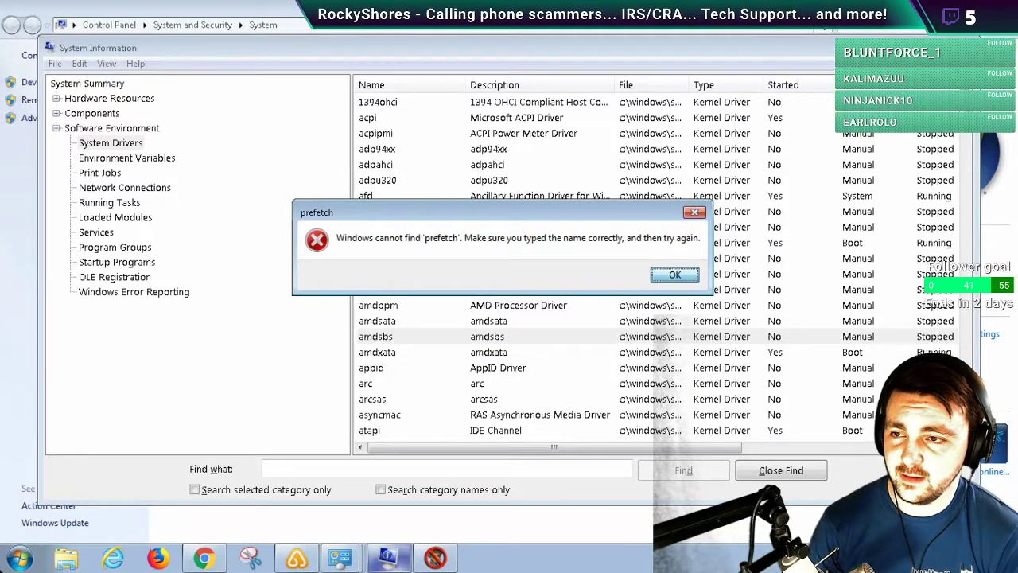
type("p")
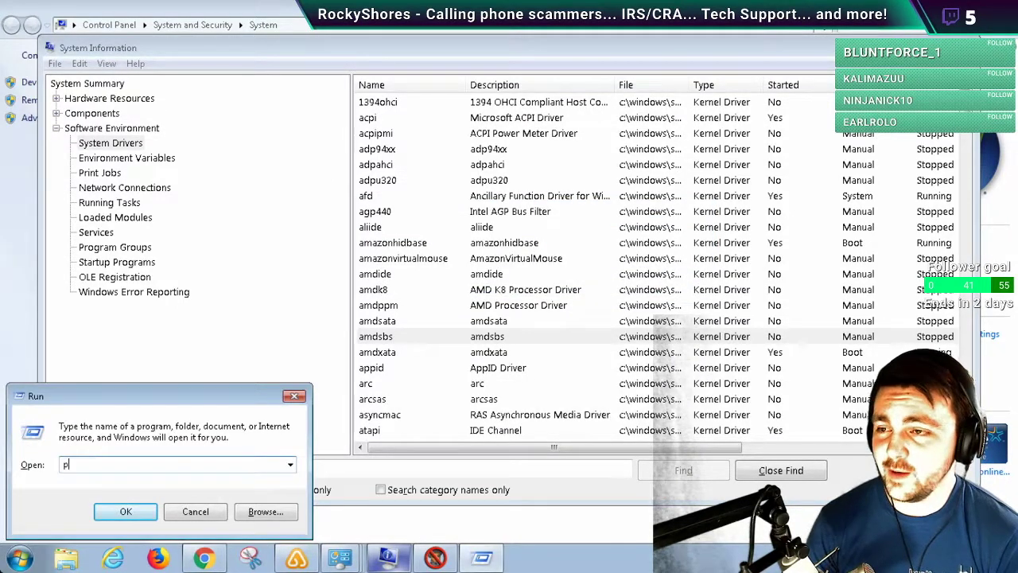
type("tch")
key("Return")
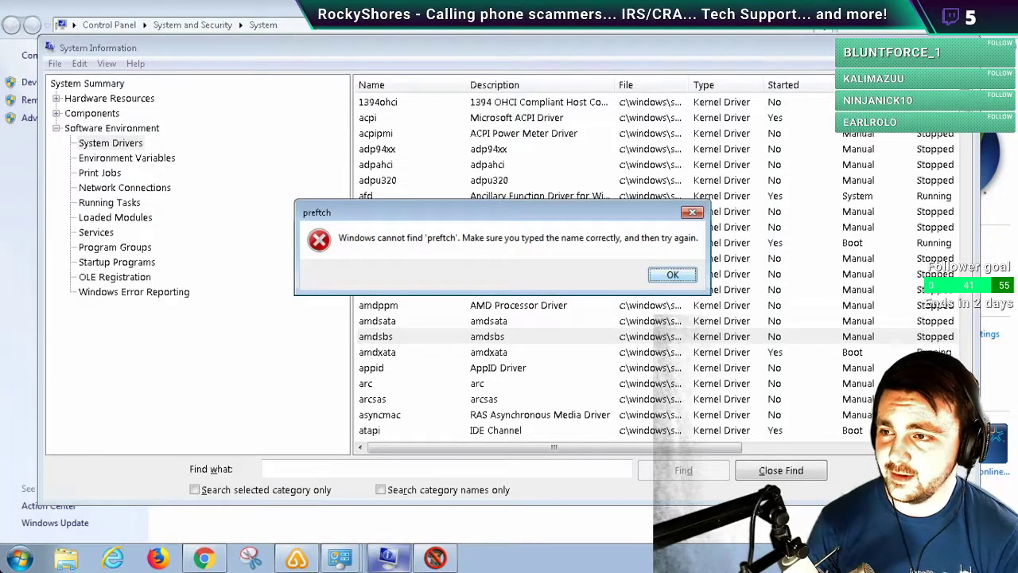
key("Return")
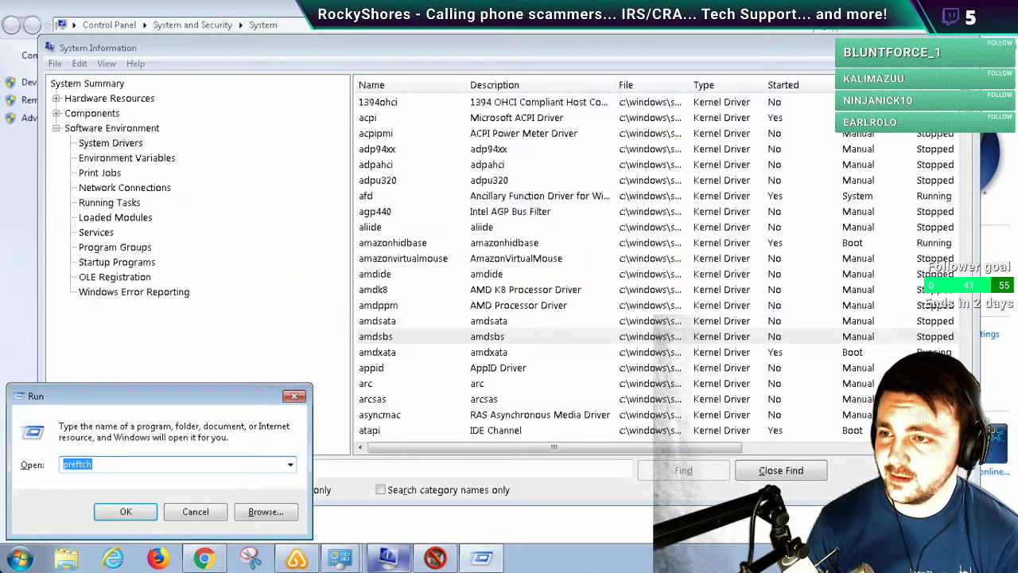
type("prefetch")
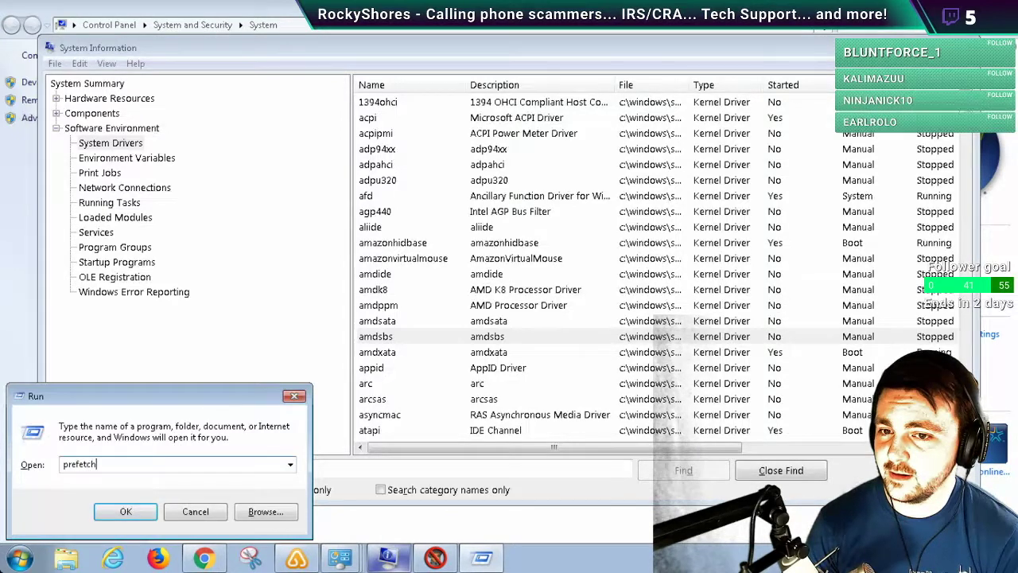
key("Return")
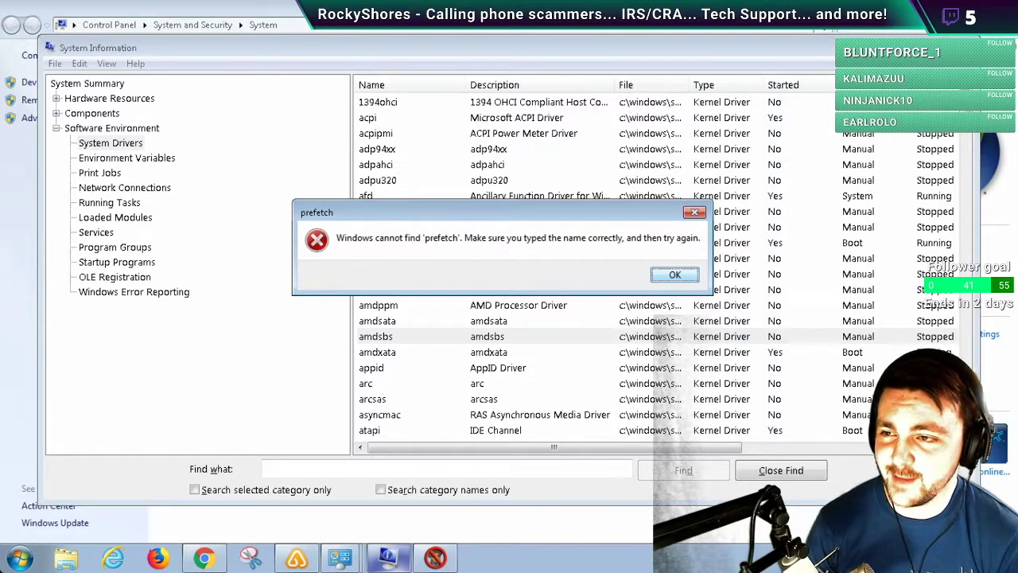
key("Return")
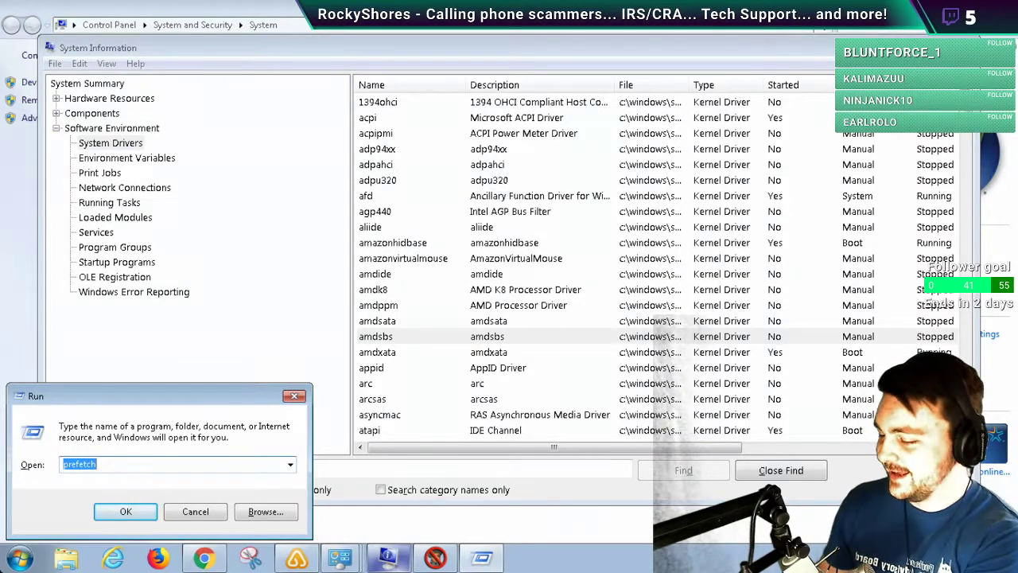
type("pr")
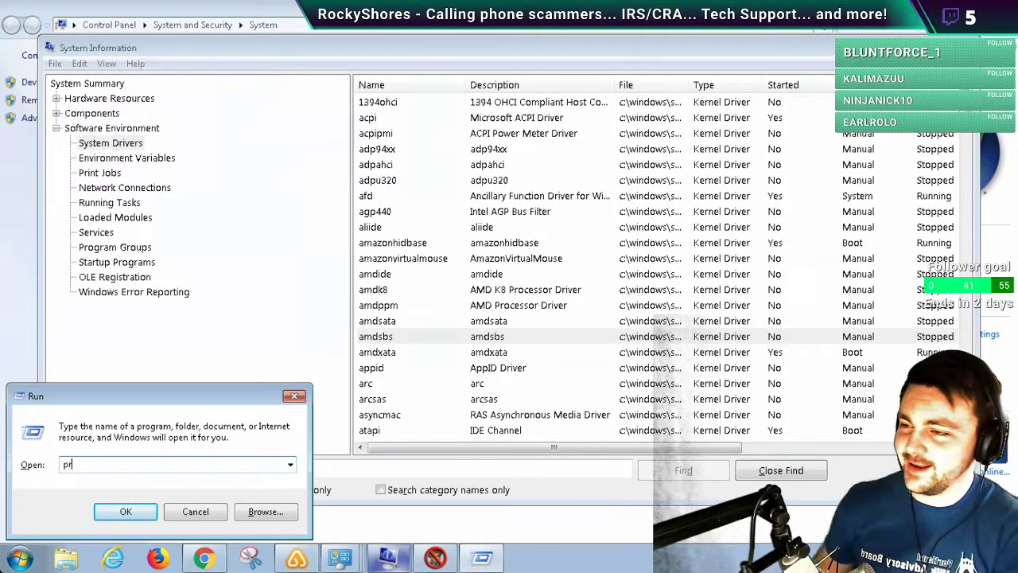
type("efetch")
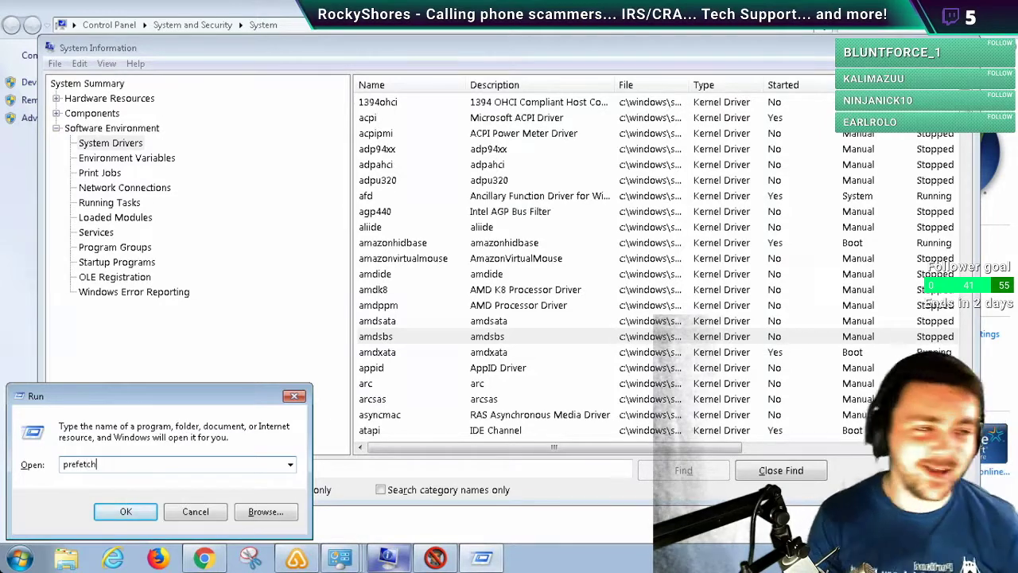
key("Return")
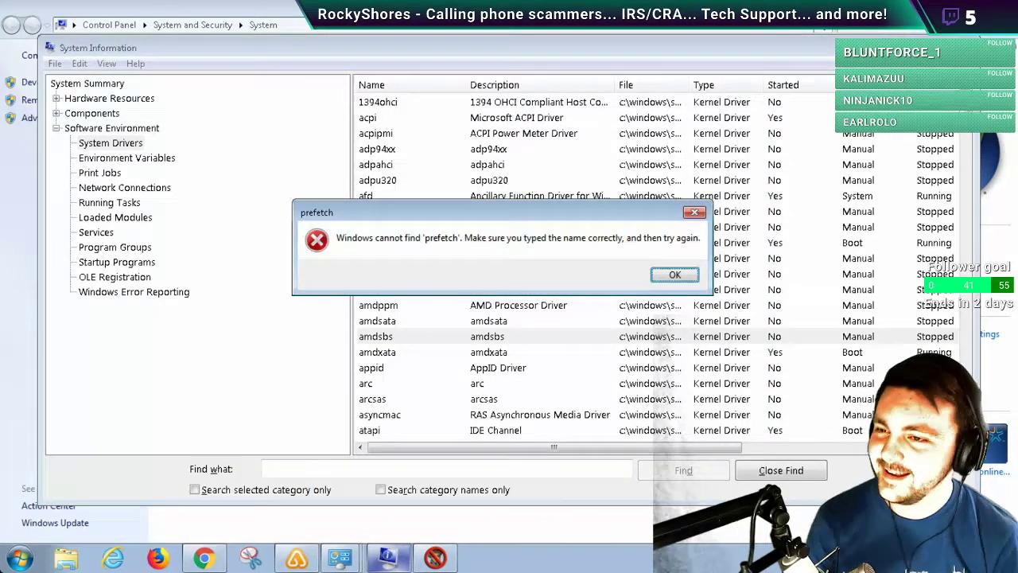
key("Return")
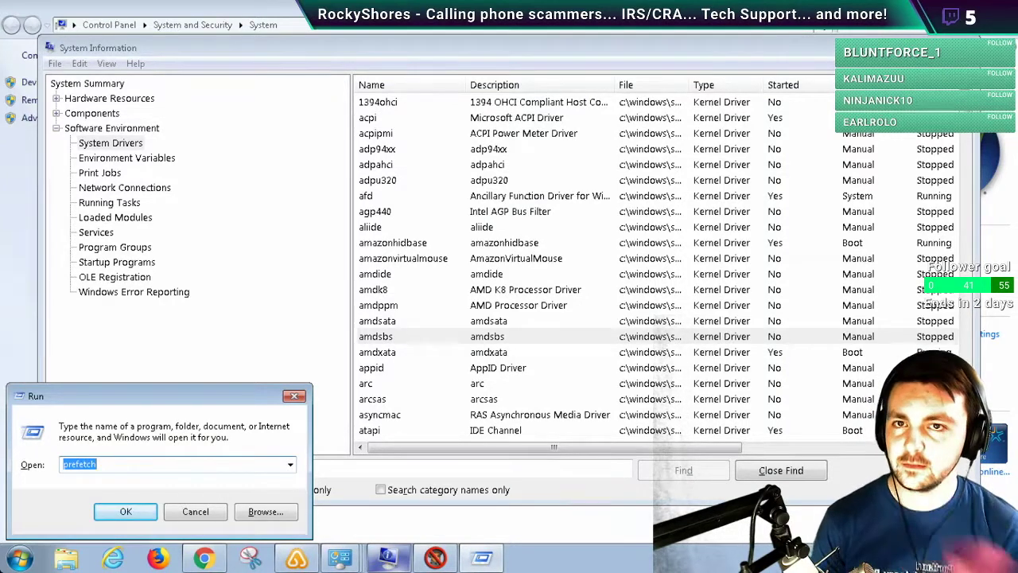
- Open the temporary files folder with the Run command %temp%, check its contents and close it
type("%t")
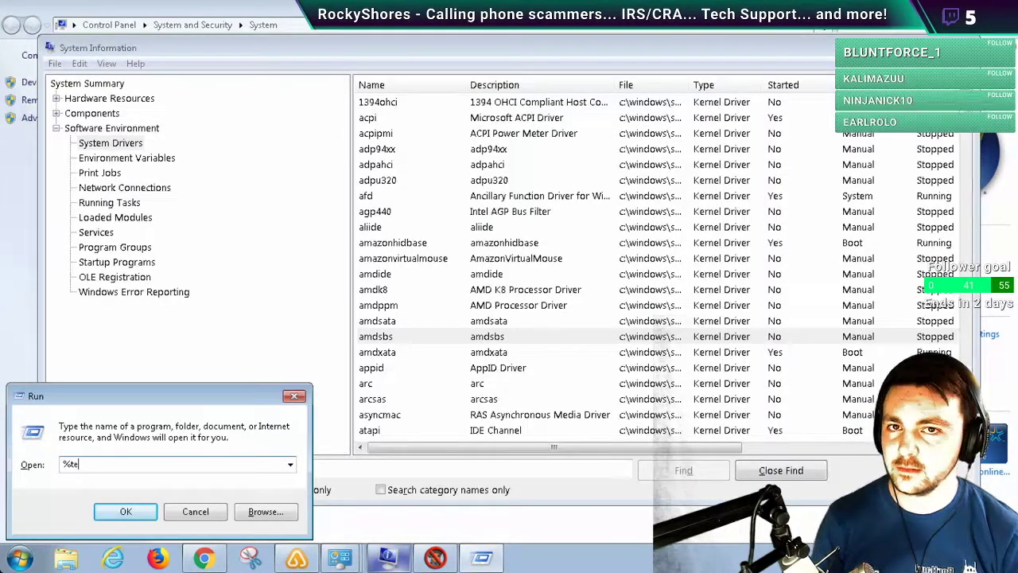
type("e")
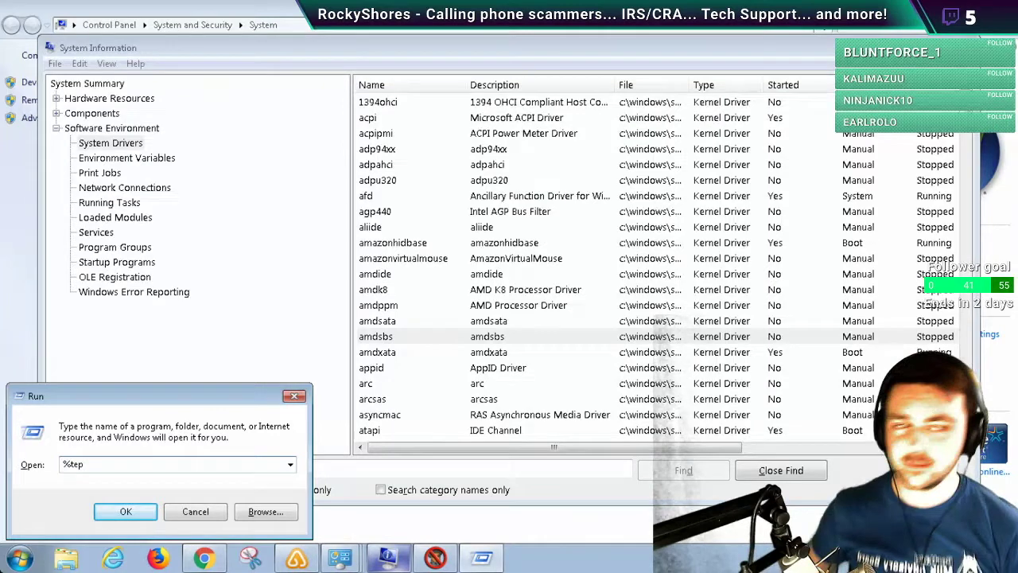
type("mp%")
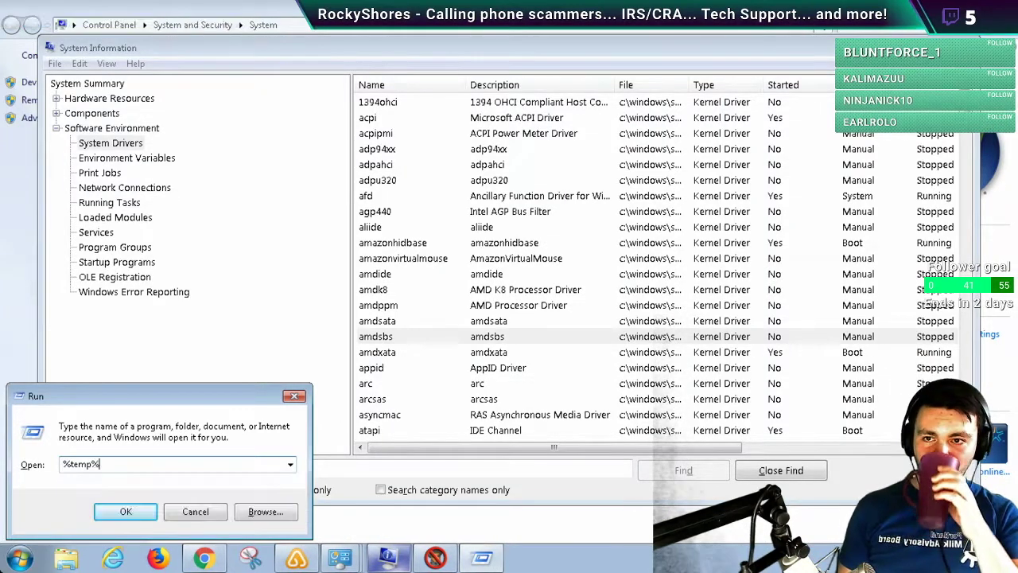
key("Return")
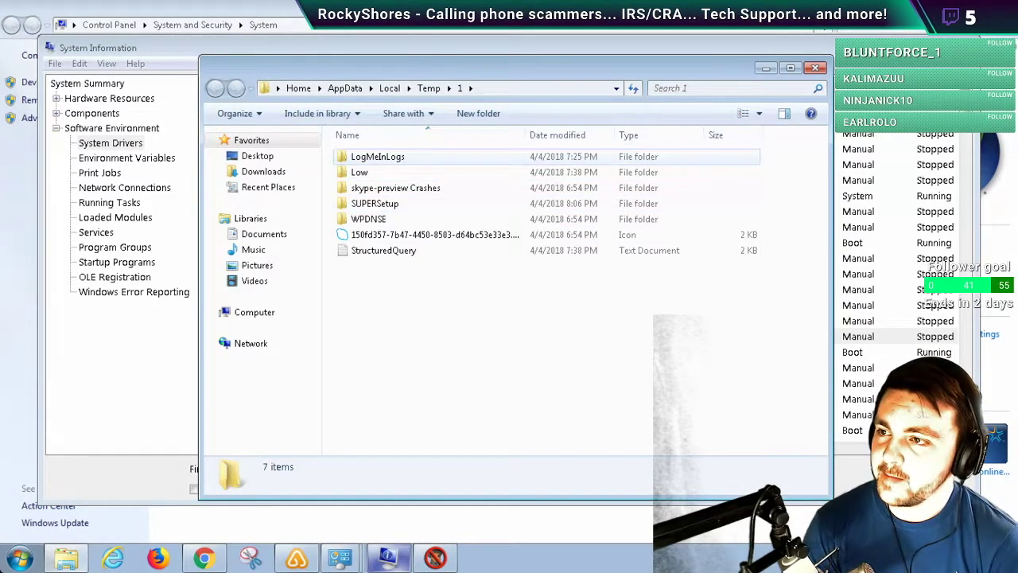
left_click(815, 68)
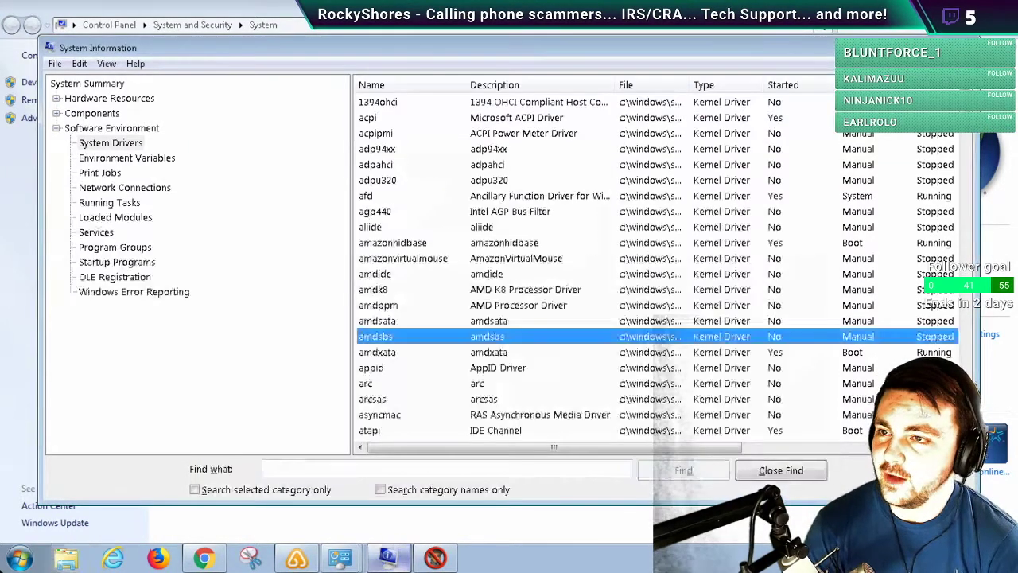
- Open System Information with the Run command msinfo32 and check the User Name entry in the system summary
key("super+r")
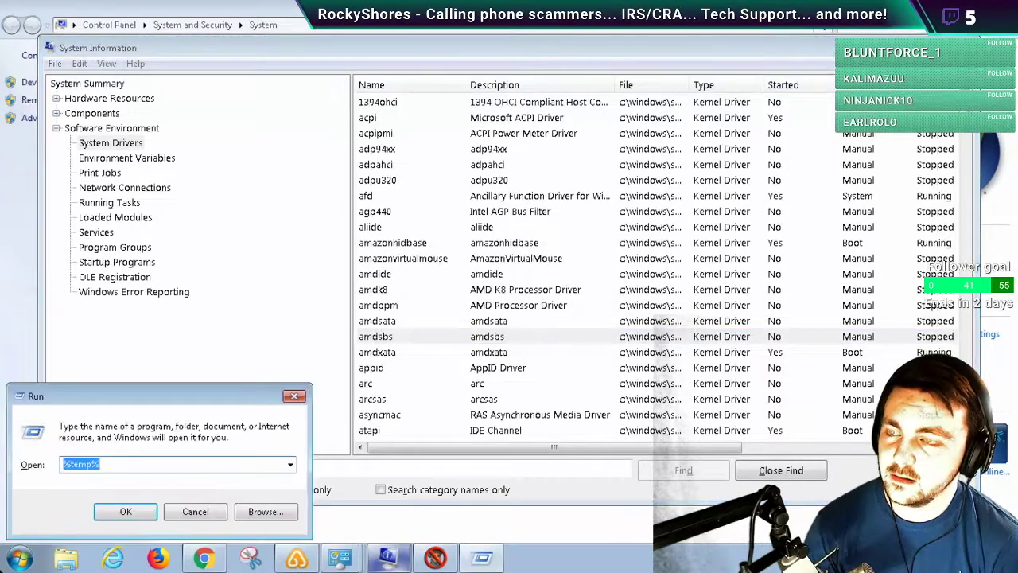
type("msi")
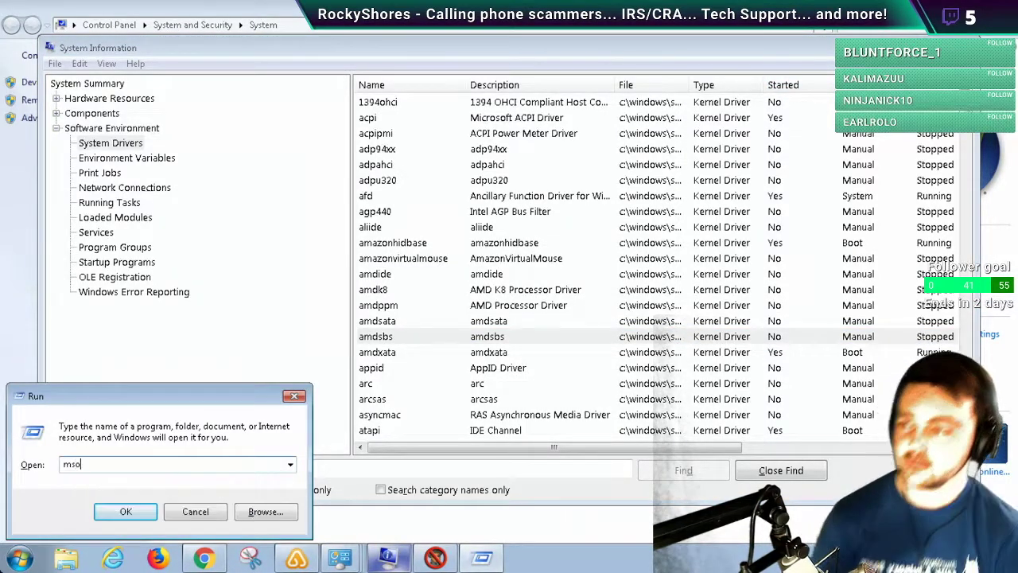
type("nfo32")
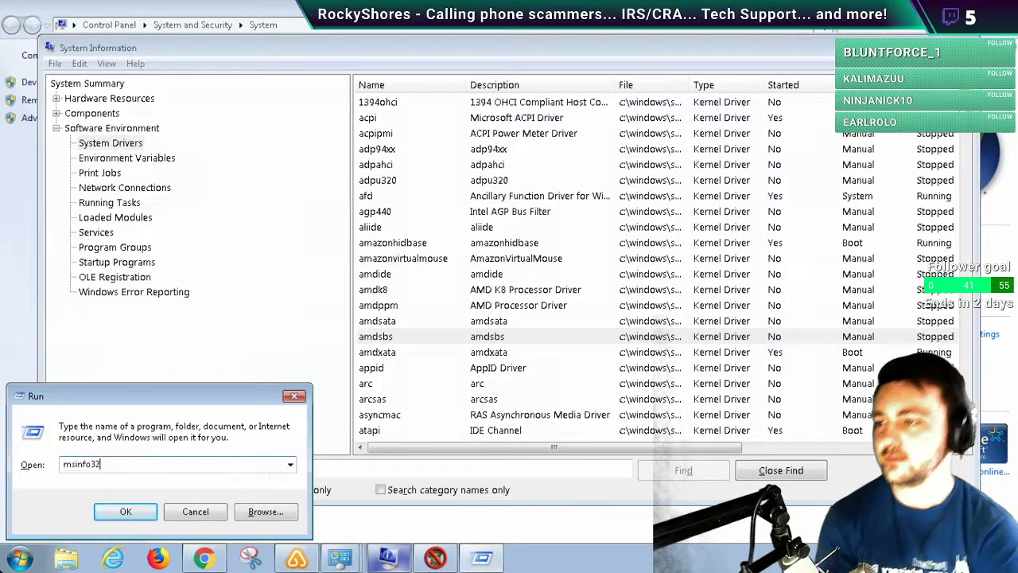
key("Return")
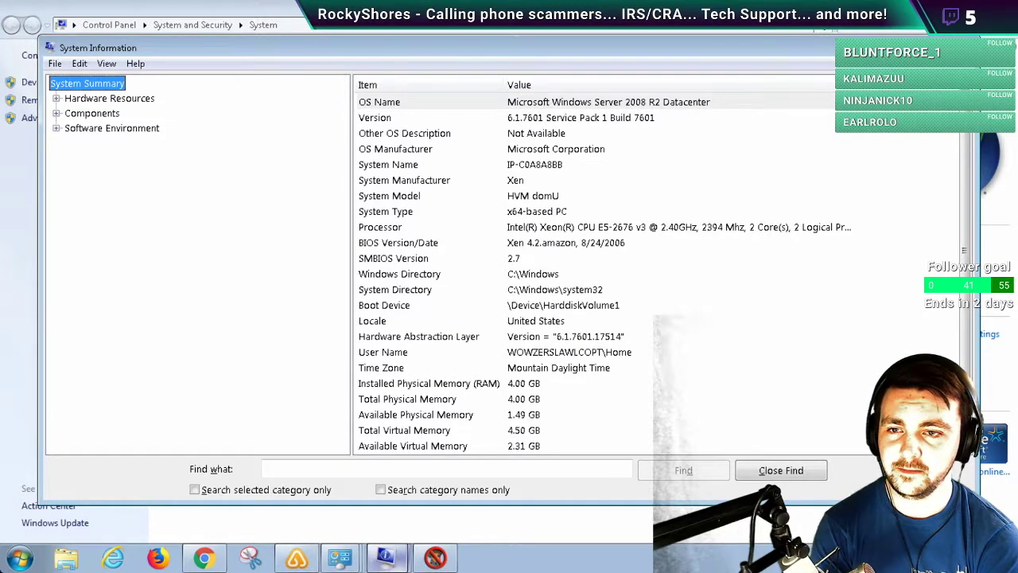
key("super")
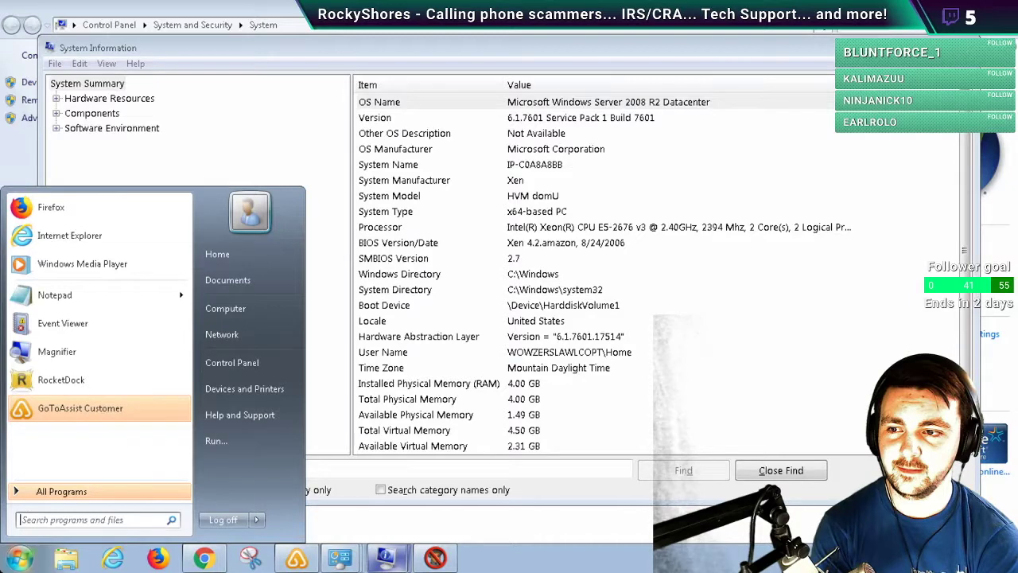
left_click(382, 352)
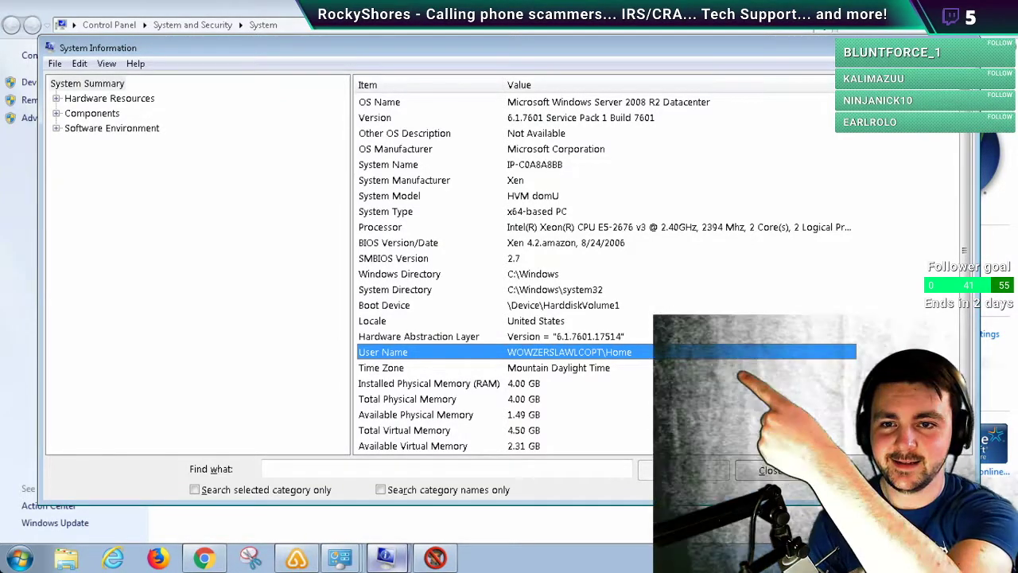
- Dismiss the Run dialog and display the System Drivers list under Software Environment in System Information
key("super+r")
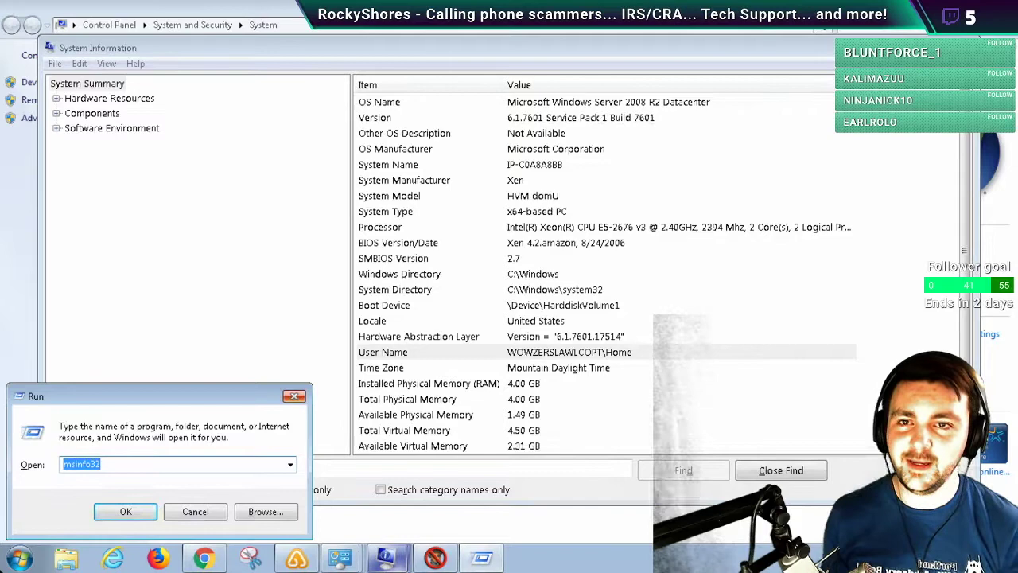
left_click(295, 395)
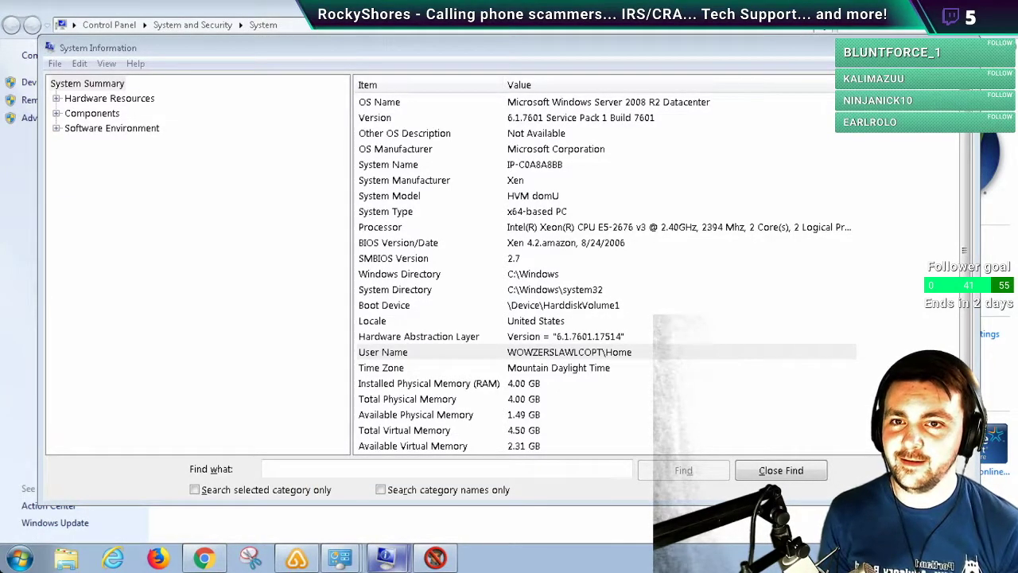
left_click(111, 128)
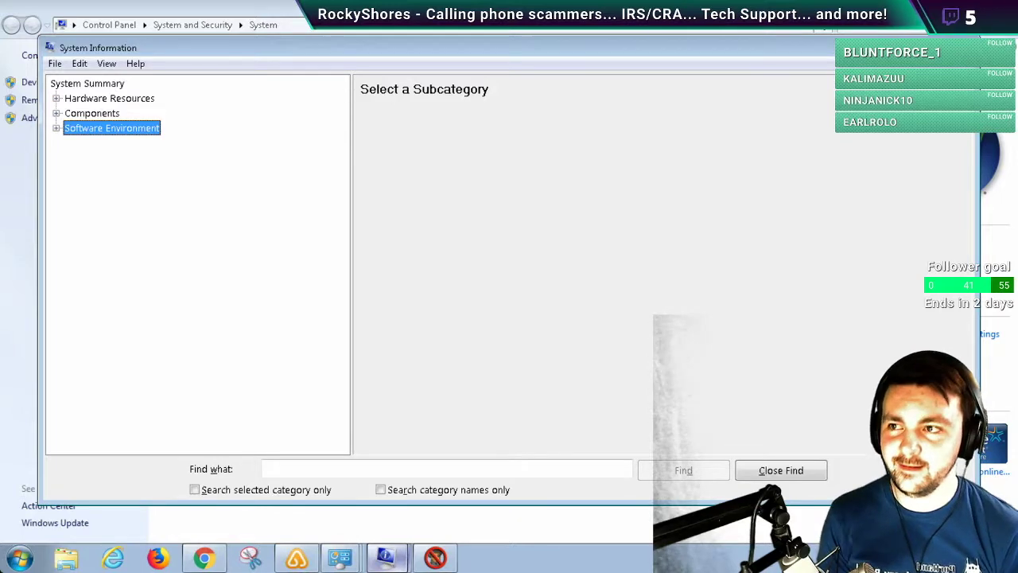
left_click(110, 142)
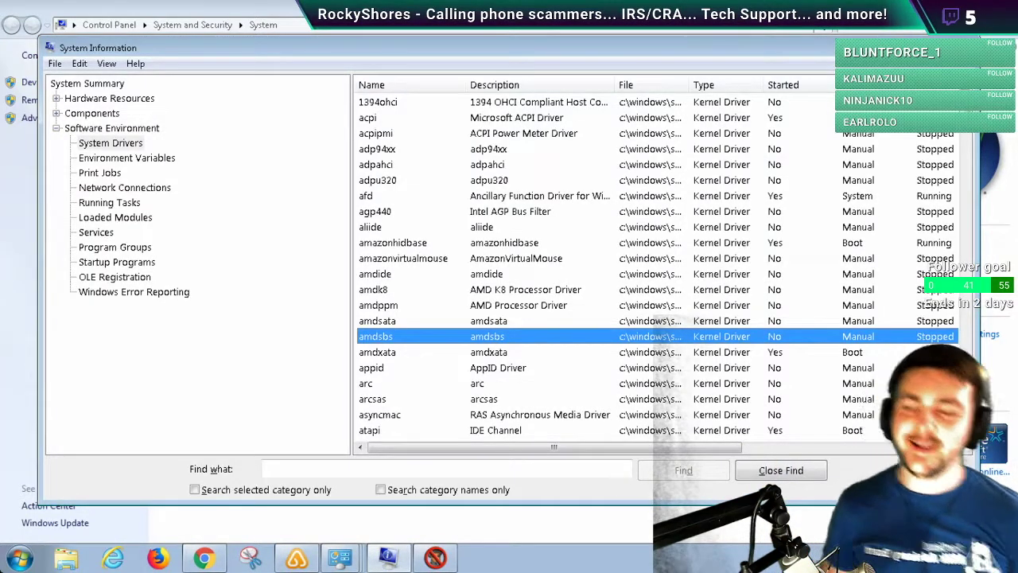
- Check the SUPERAntiSpyware scan results, and view the CPU and memory performance graphs in Windows Task Manager
left_click(435, 556)
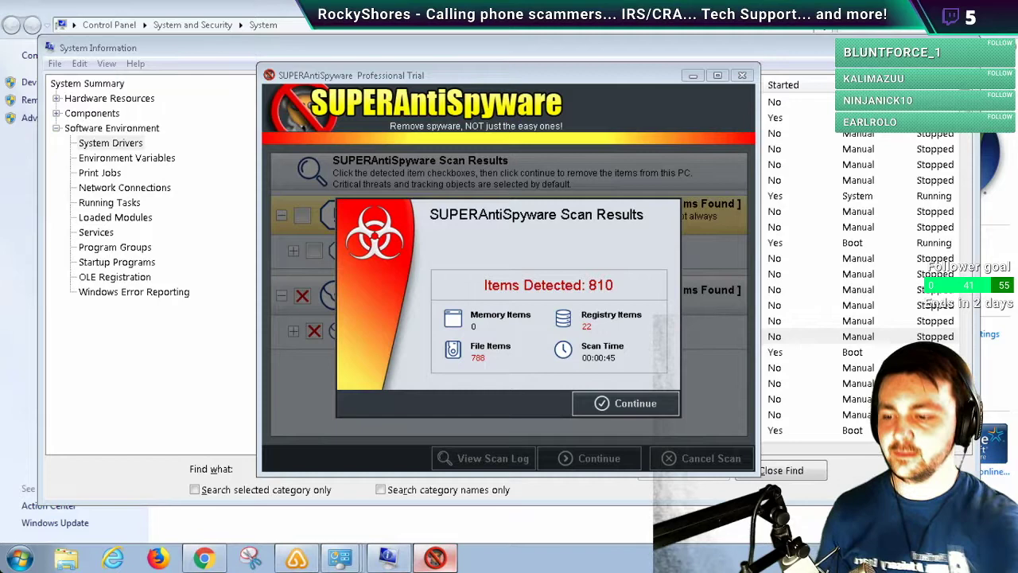
key("ctrl+shift+Escape")
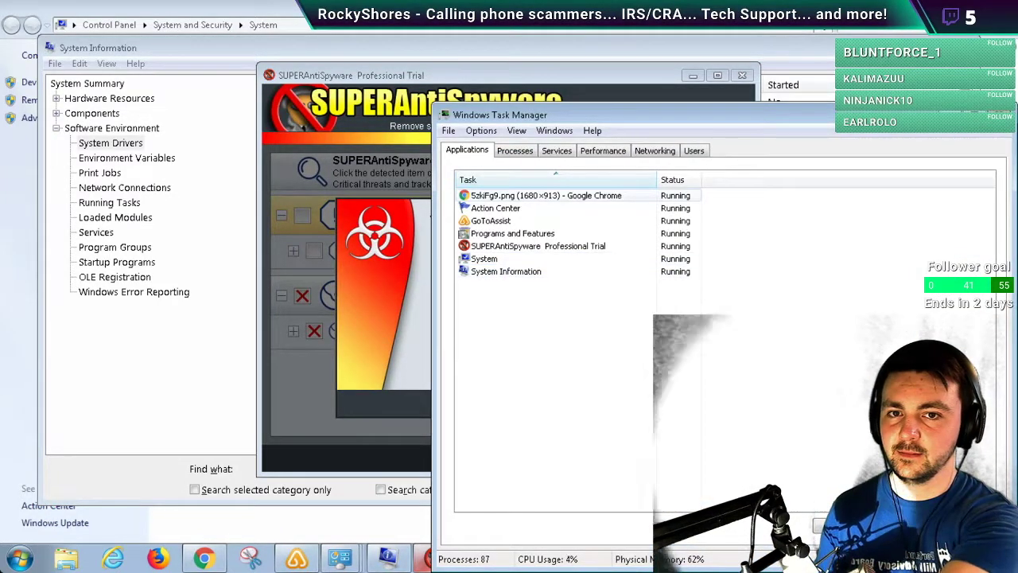
left_click(603, 150)
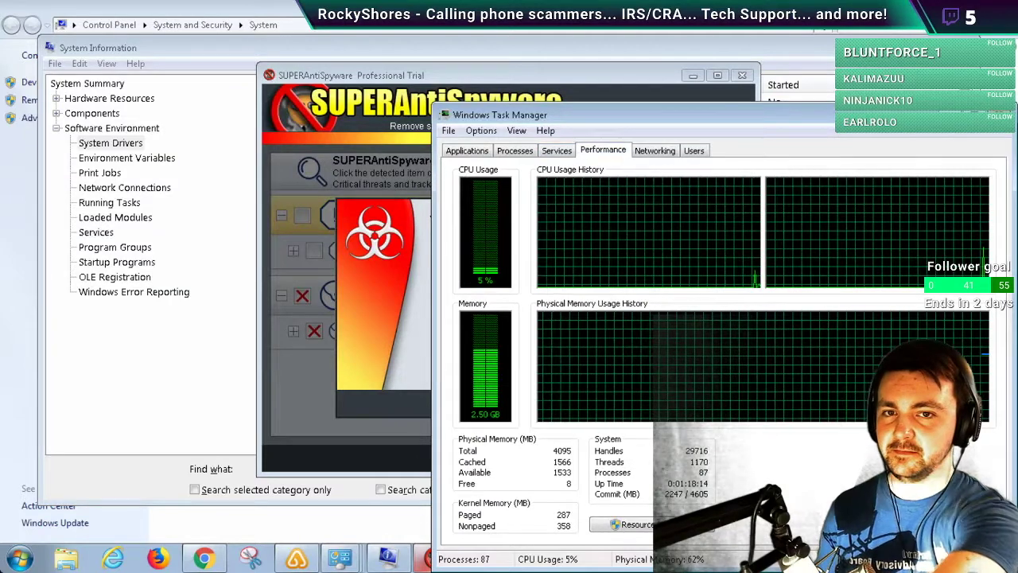
- Check the network adapter activity and the logged-on users in Windows Task Manager, and display its Services list
key("ctrl+Tab")
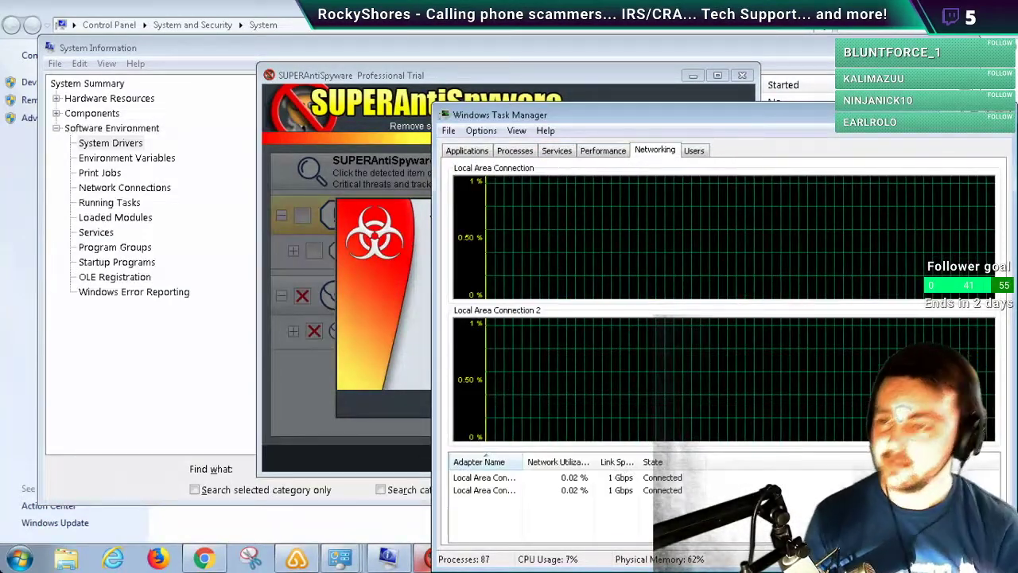
key("ctrl+Tab")
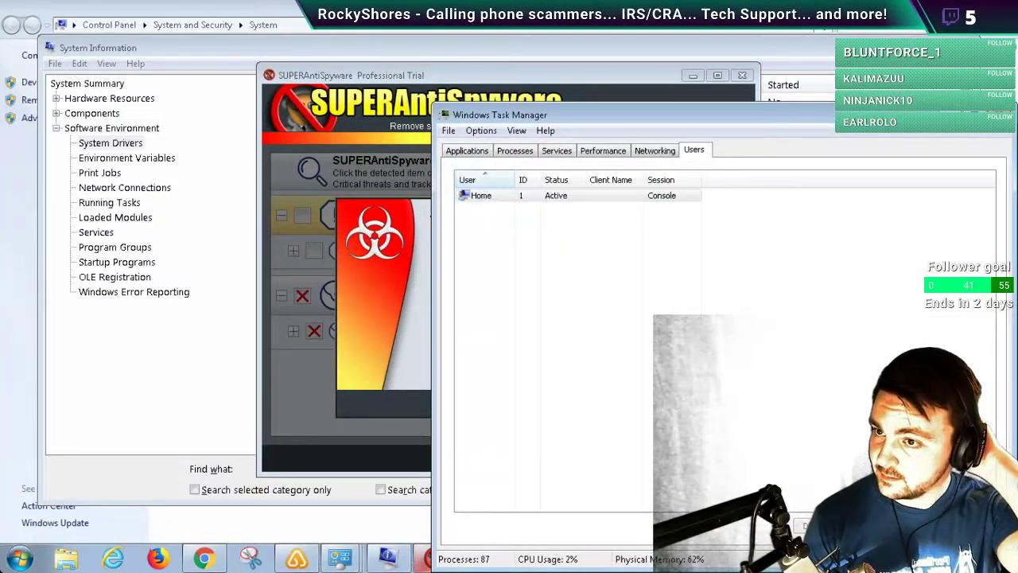
key("ctrl+Tab")
key("ctrl+Tab")
key("ctrl+Tab")
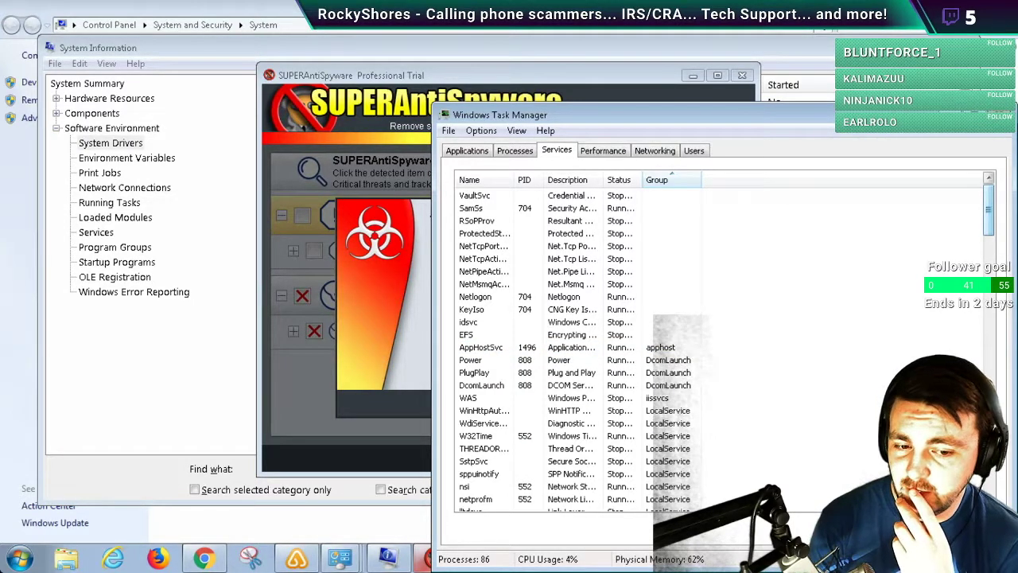
- Examine the names, statuses and groups of the services in Task Manager down to the end of the list
scroll(716, 345, "down", 5)
scroll(716, 346, "down", 7)
scroll(716, 346, "down", 2)
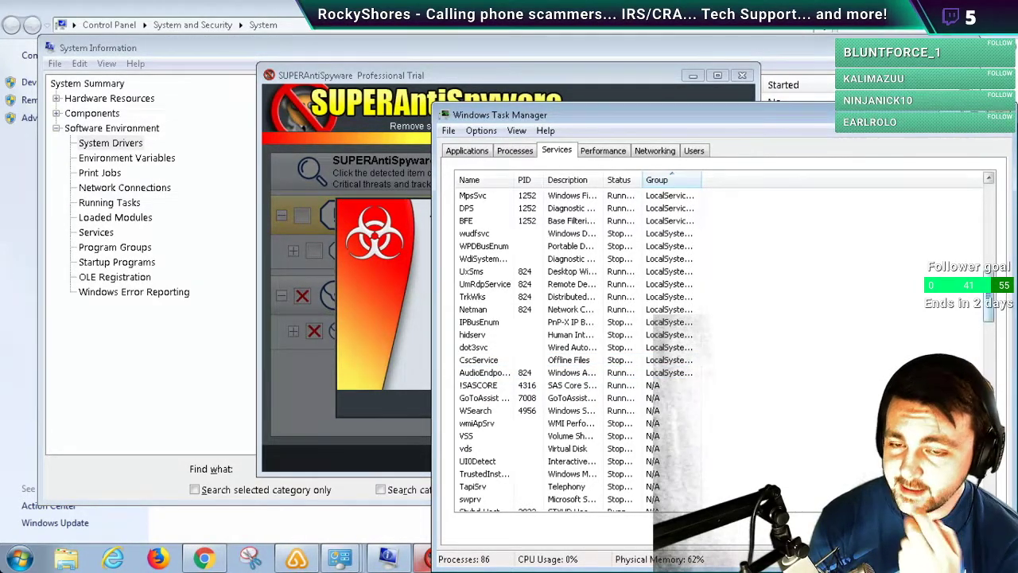
scroll(557, 350, "down", 5)
scroll(557, 350, "down", 7)
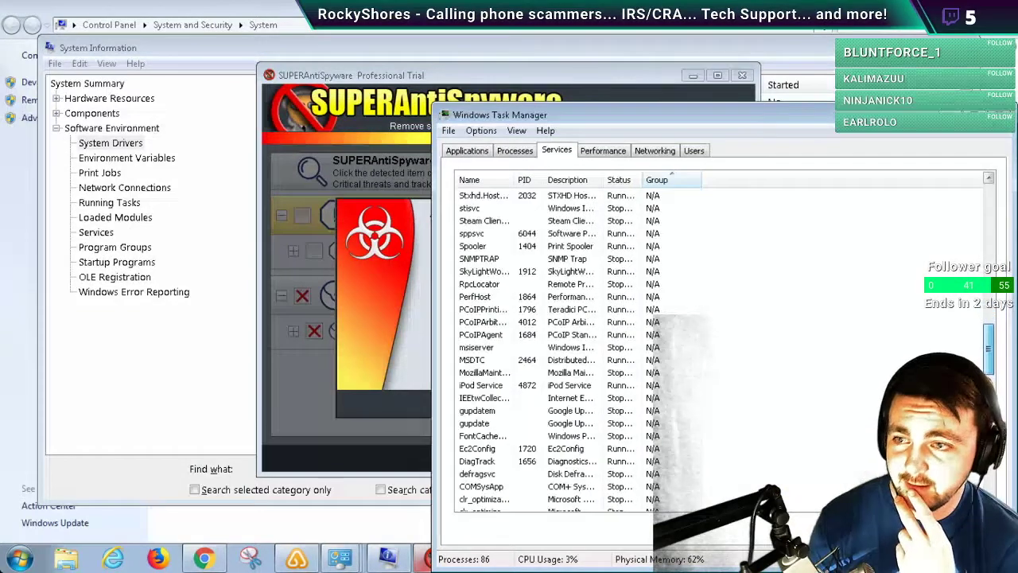
scroll(557, 350, "down", 1)
scroll(547, 350, "down", 8)
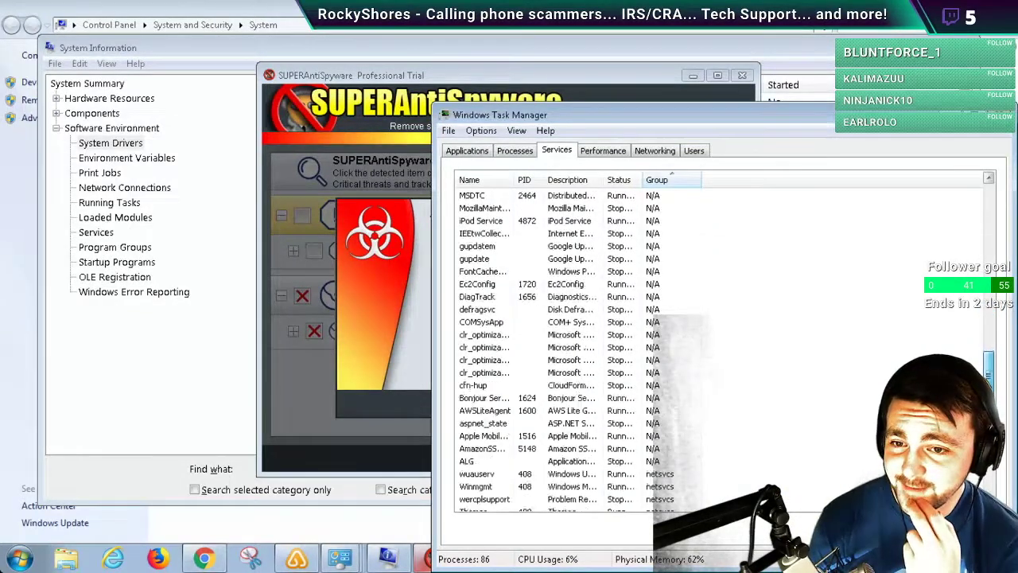
scroll(557, 350, "down", 2)
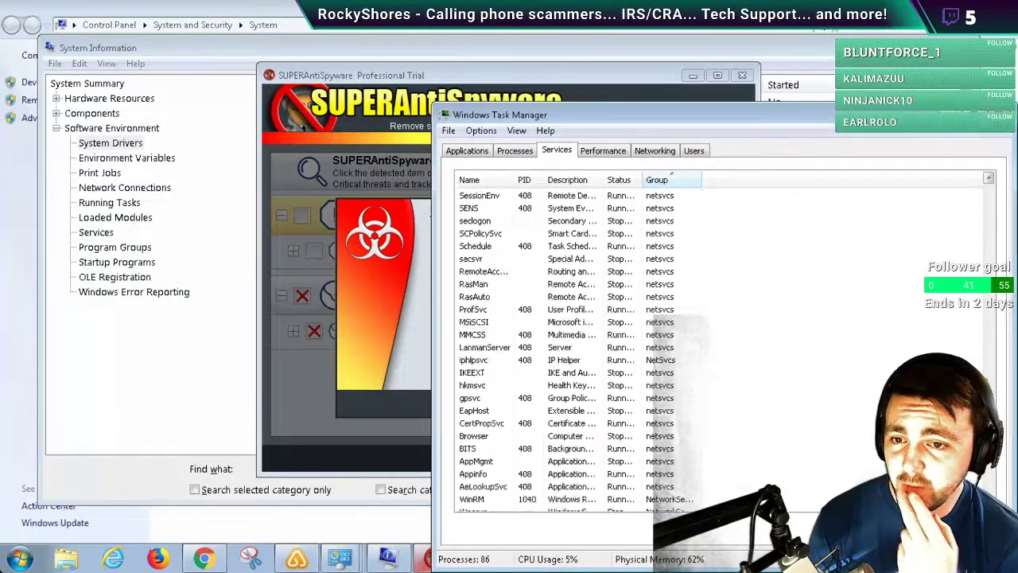
scroll(556, 350, "down", 6)
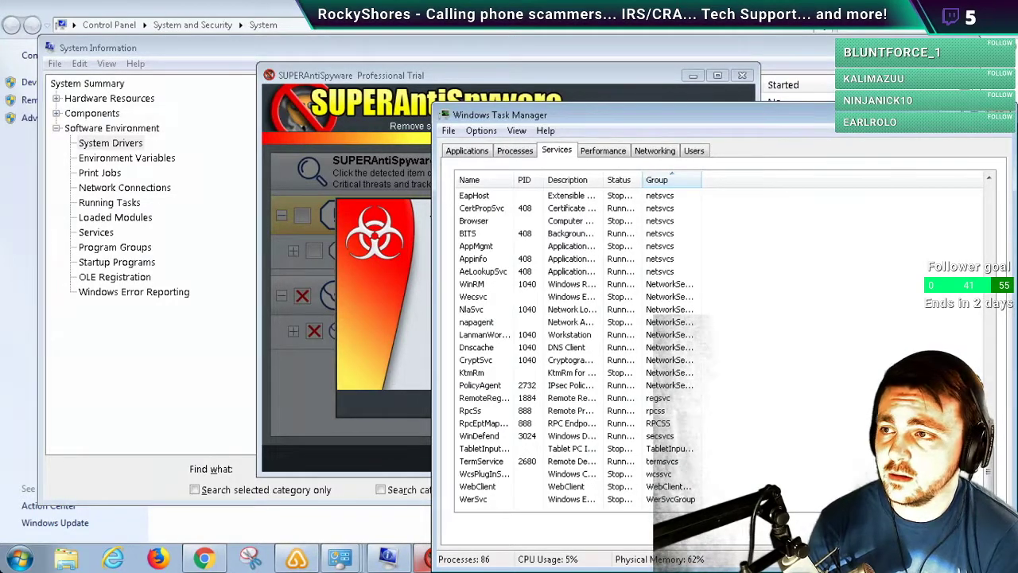
- Review the services again from the end of the list back to the beginning, and close Windows Task Manager
left_click(988, 177)
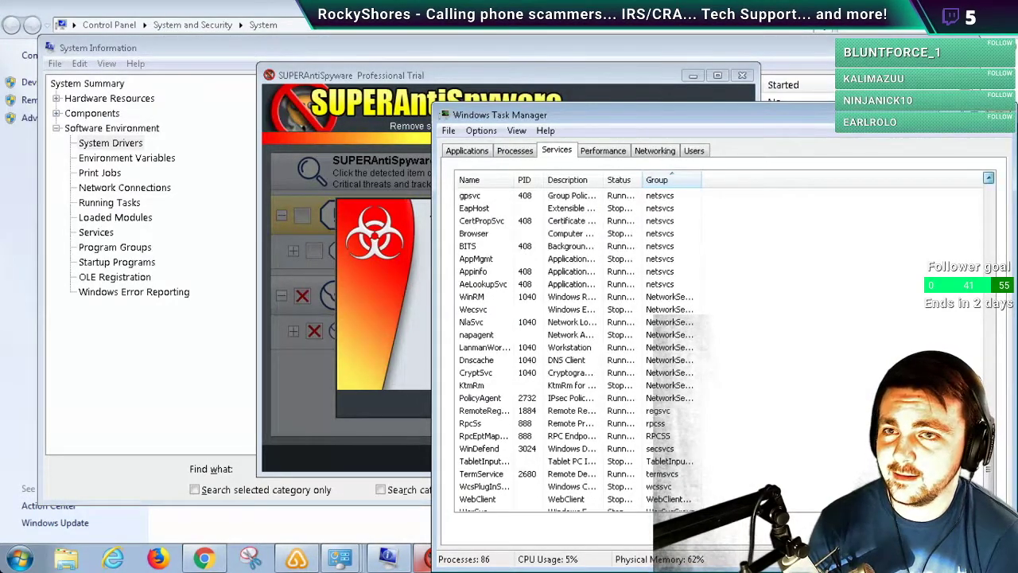
left_click_drag(988, 177, 988, 177)
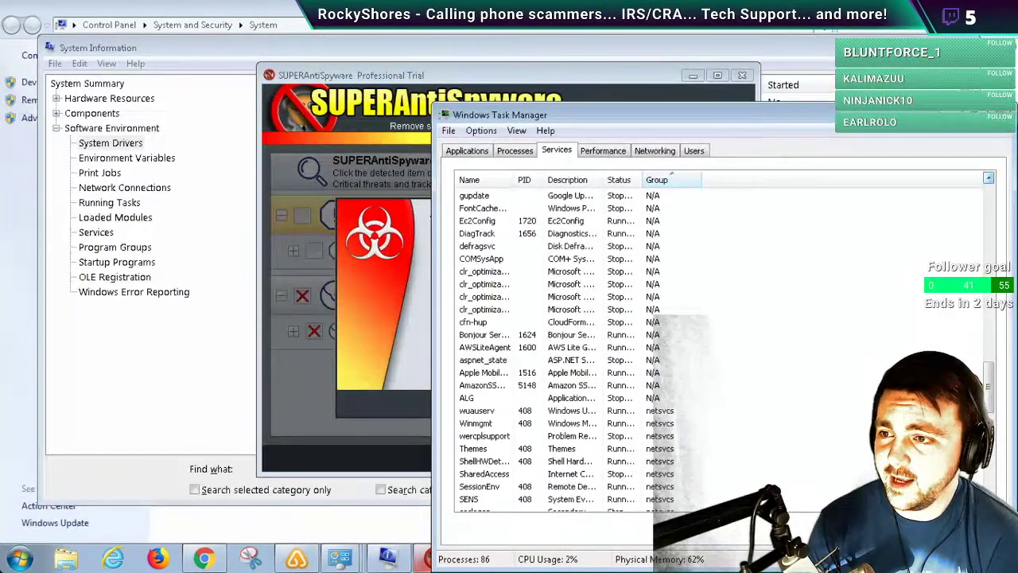
left_click(989, 177)
left_click(988, 178)
left_click(989, 177)
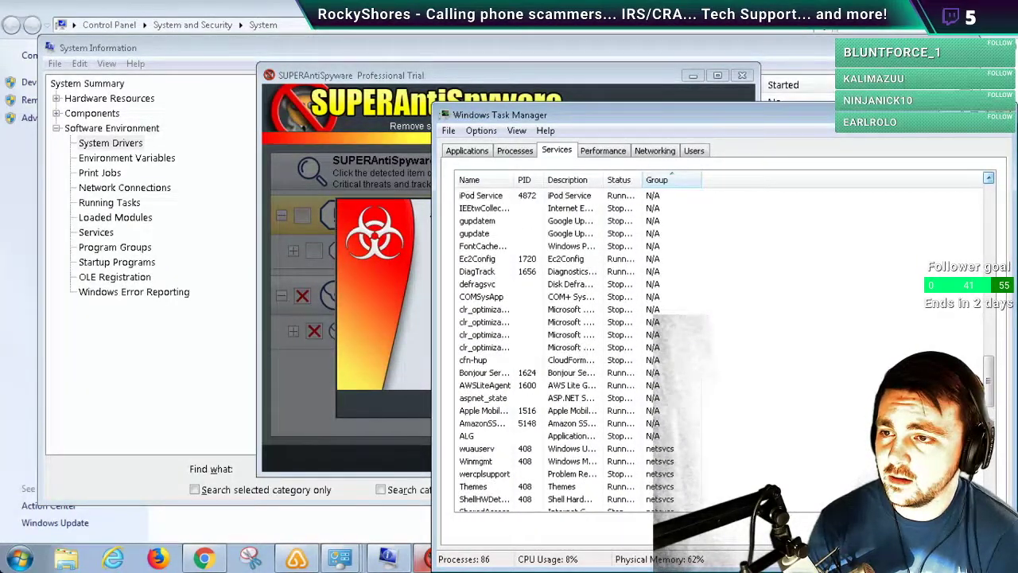
left_click(989, 177)
left_click(989, 178)
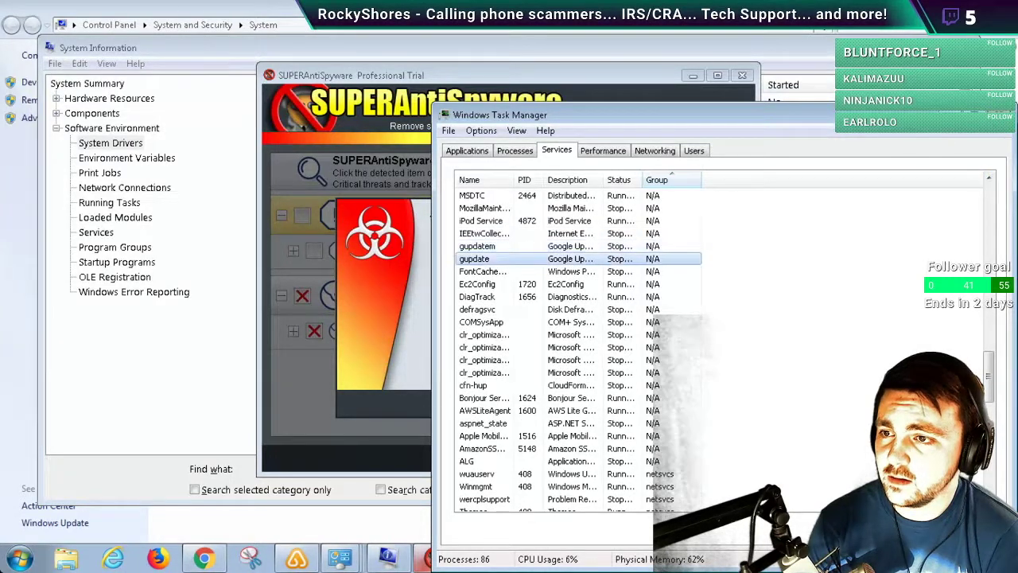
left_click(483, 271)
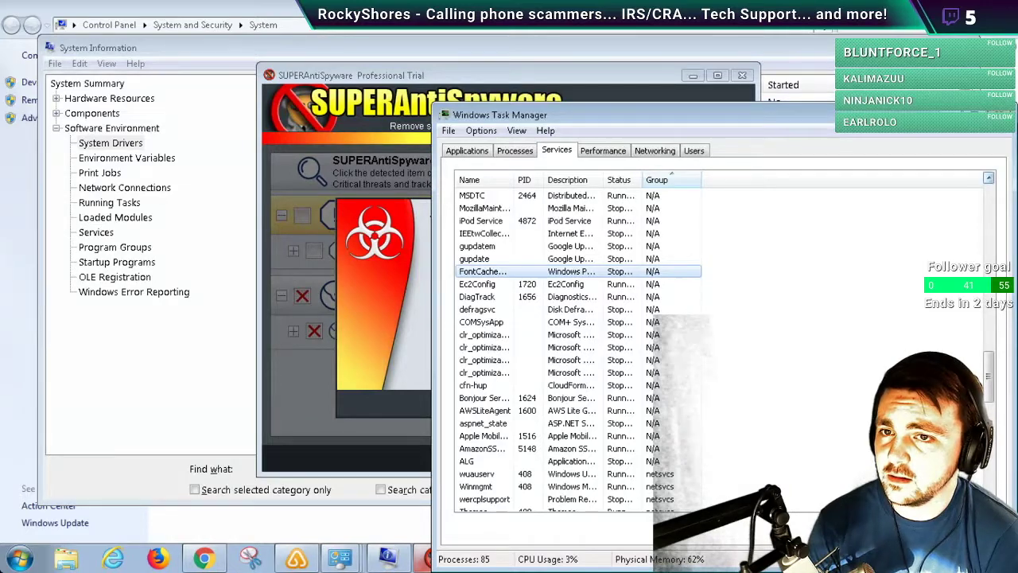
left_click(989, 178)
left_click(989, 177)
left_click(989, 178)
left_click(988, 177)
left_click(989, 177)
left_click(989, 178)
scroll(988, 177, "up", 13)
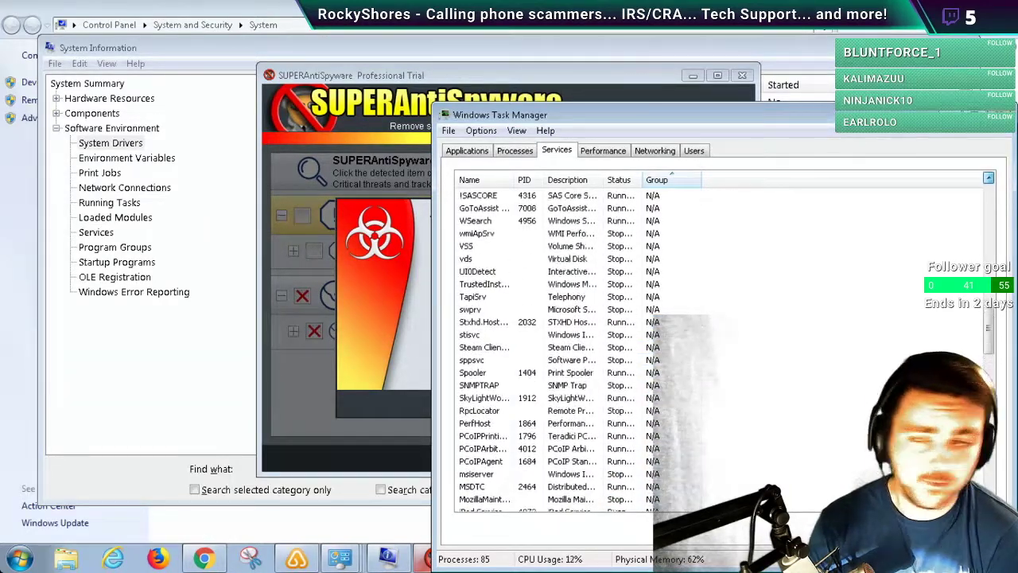
scroll(989, 177, "up", 13)
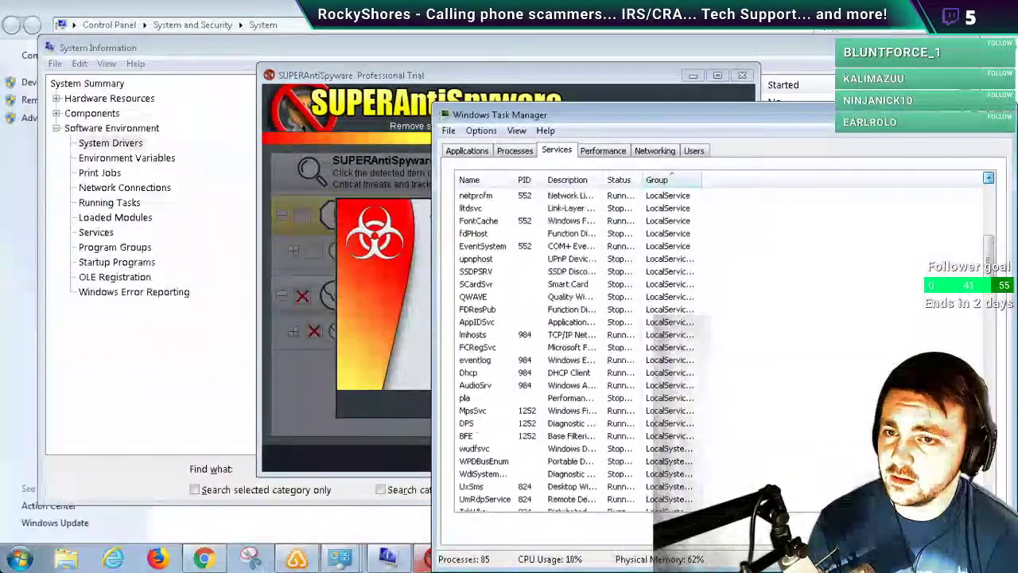
scroll(989, 177, "up", 3)
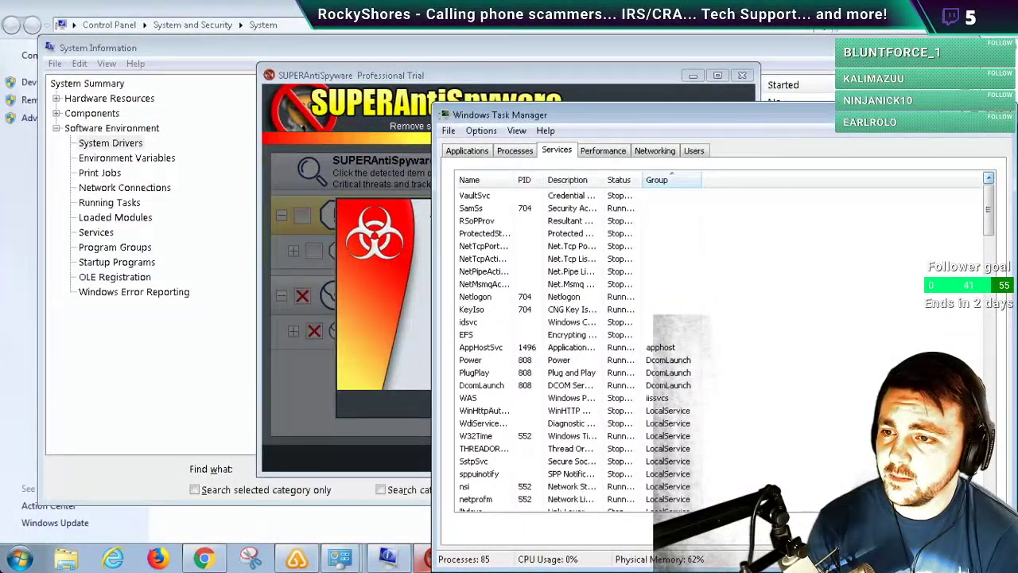
key("alt+F4")
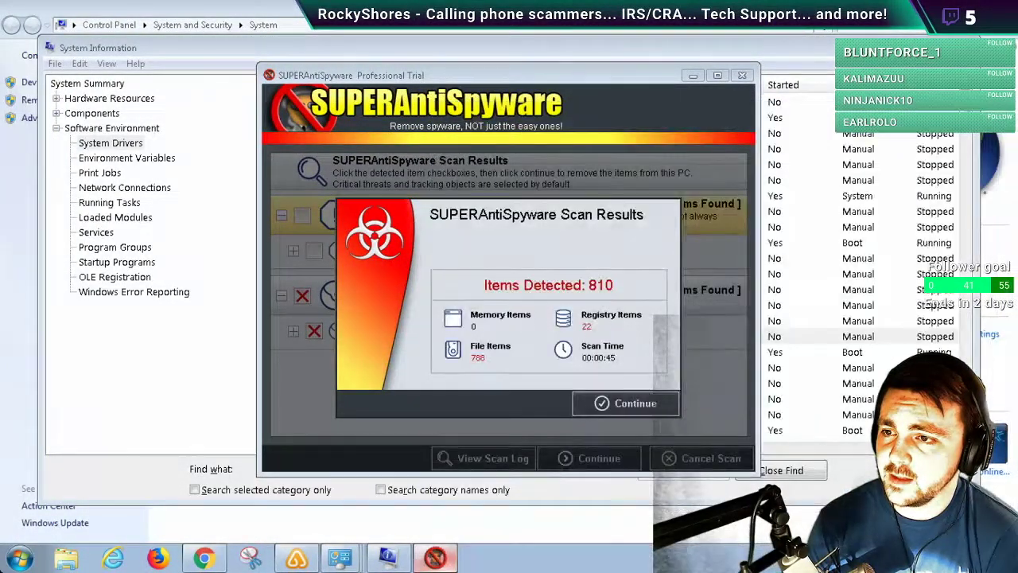
- Open a command prompt with the Run command cmd and list the active network connections with netstat
key("super+r")
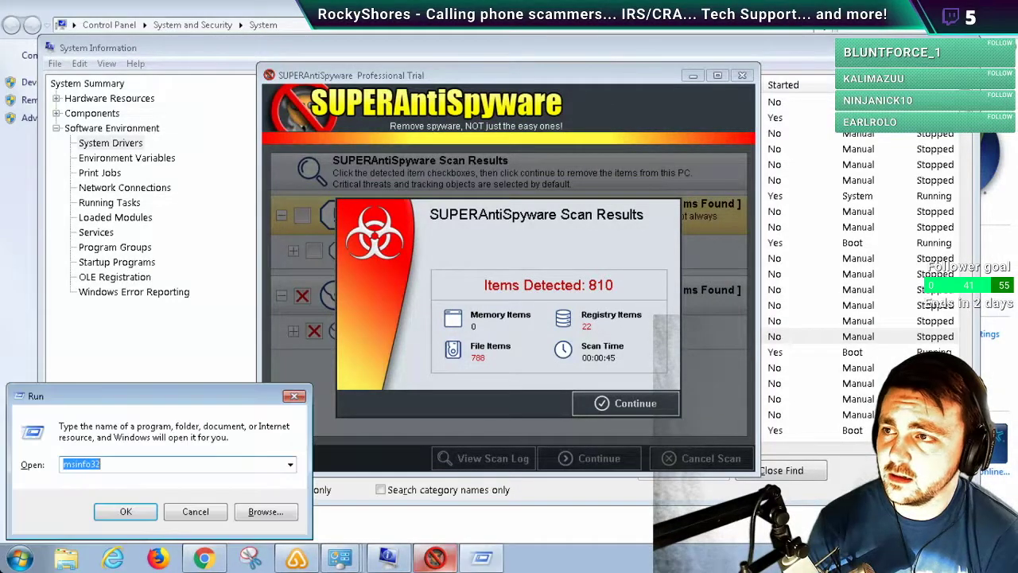
type("cmd")
key("Return")
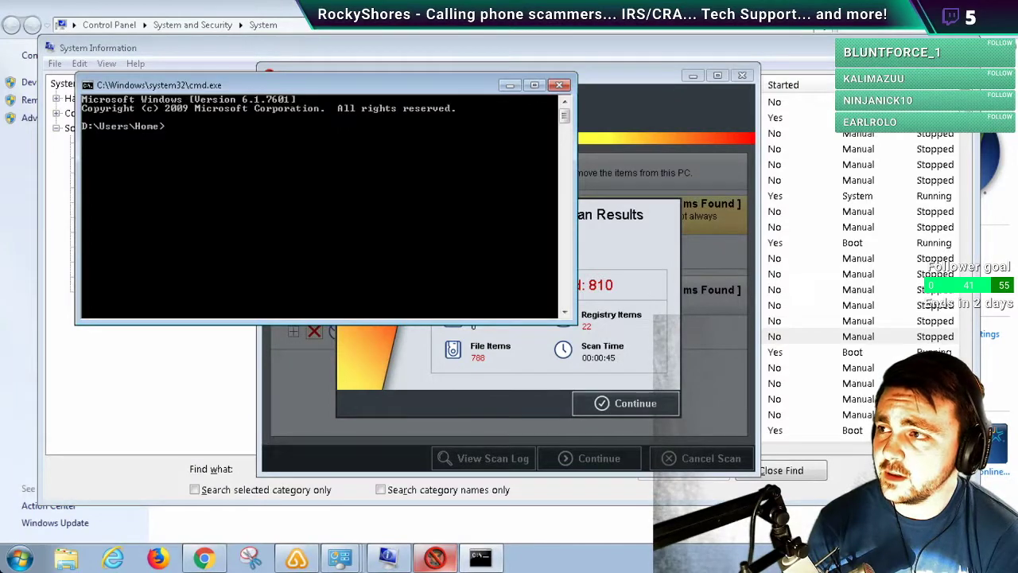
type("tat")
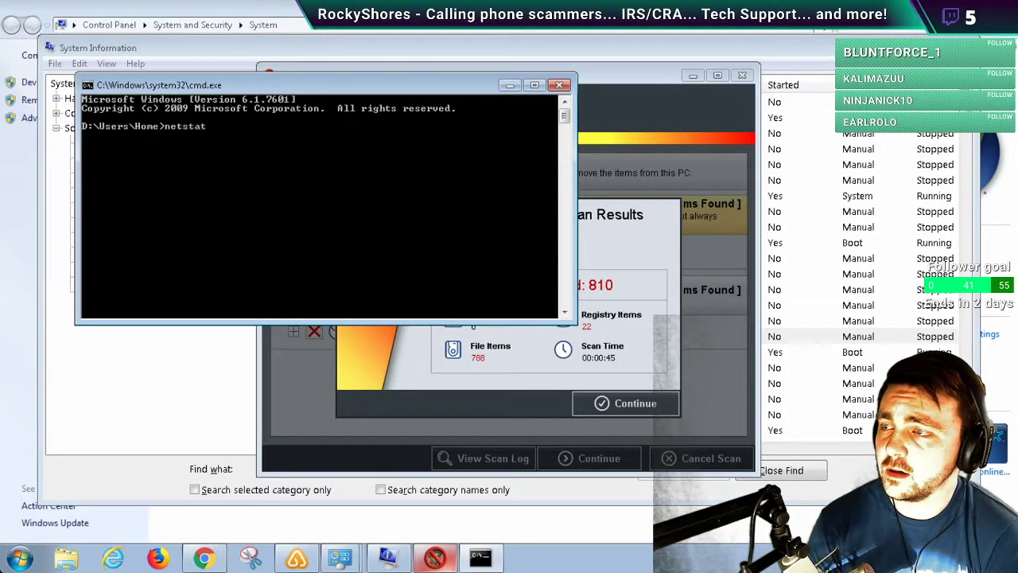
key("Return")
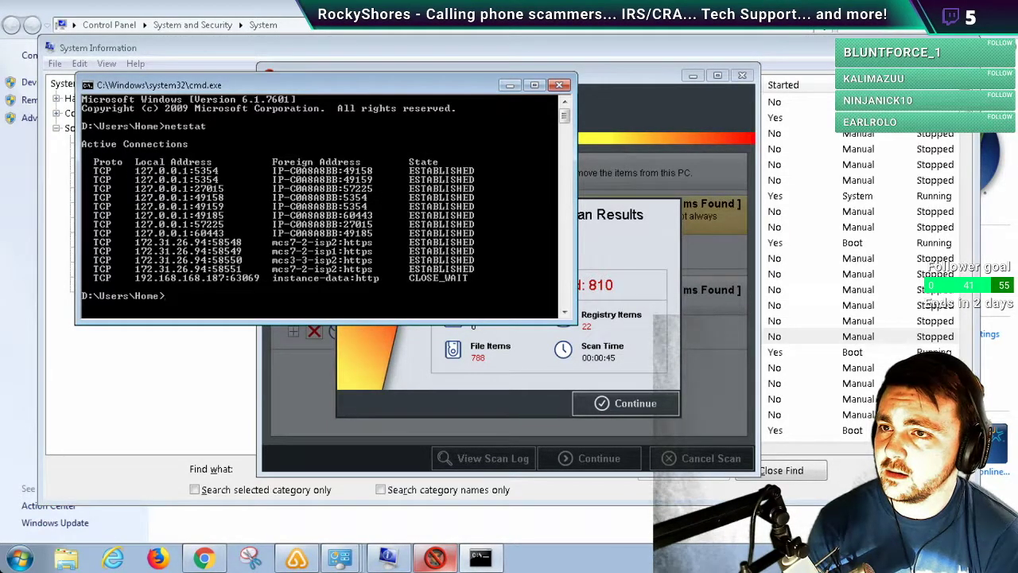
- Dismiss the SUPERAntiSpyware scan summary, cancel the scan without removing the detected items, and close the program
key("alt+Tab")
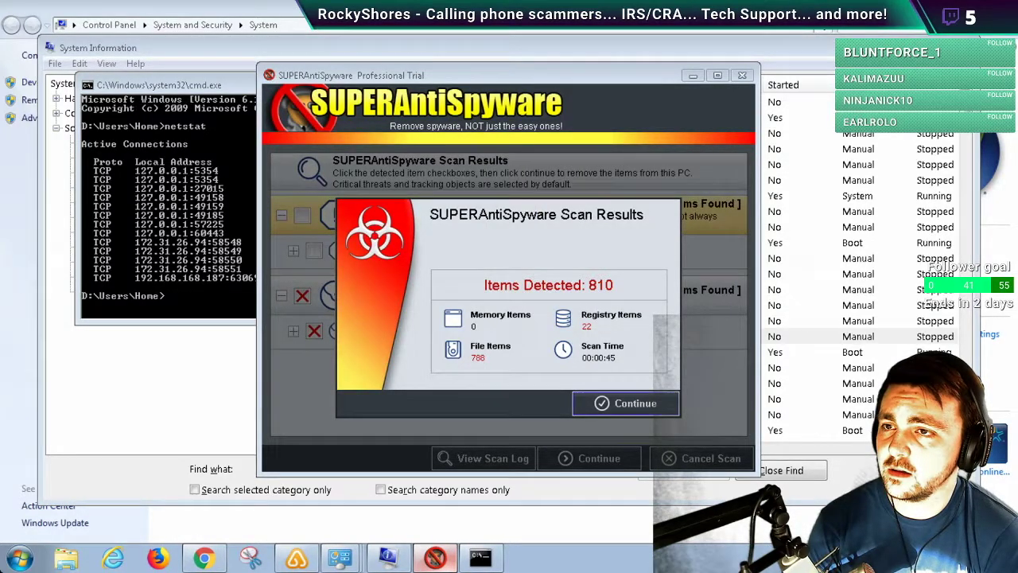
key("Return")
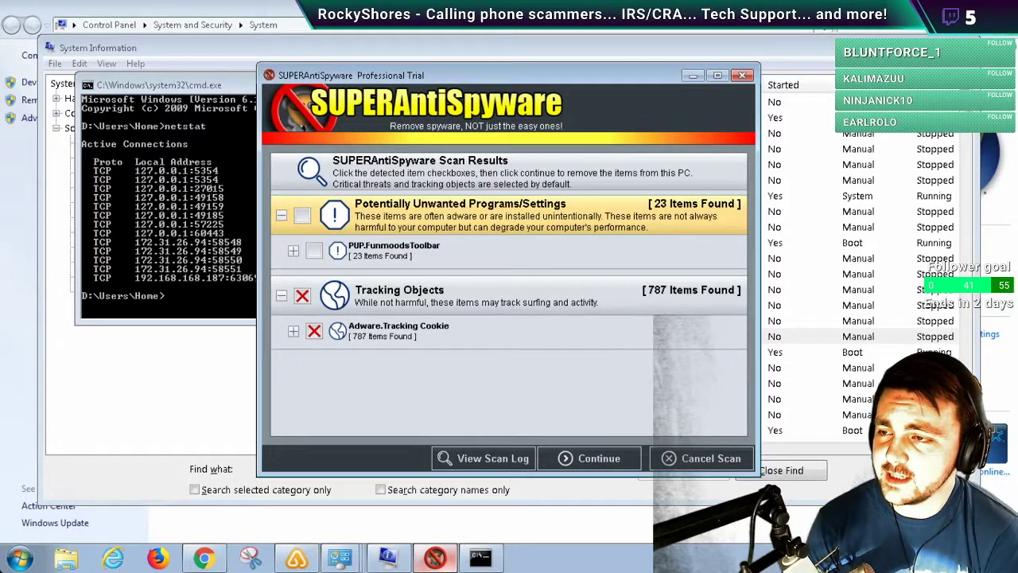
key("Escape")
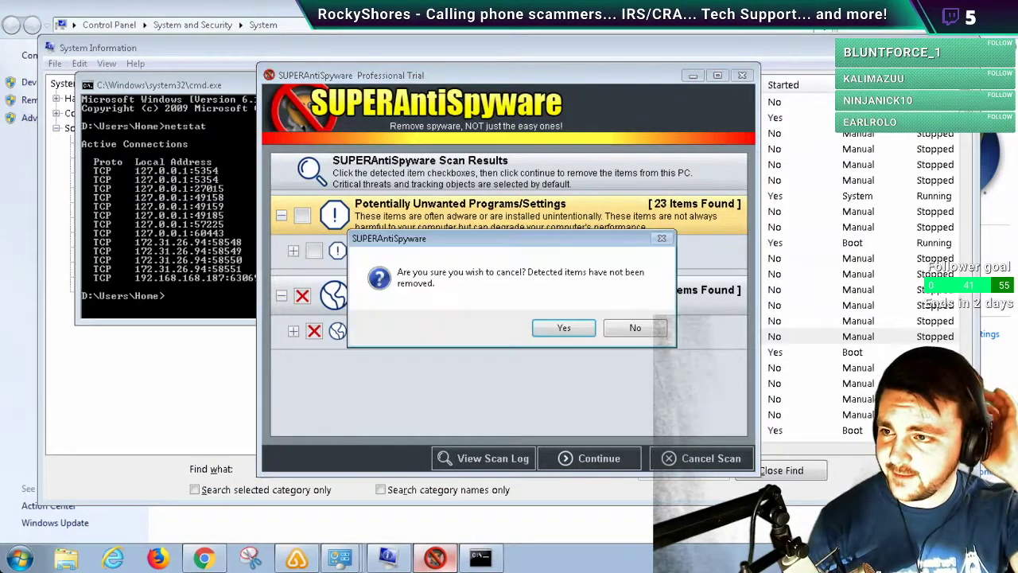
key("Return")
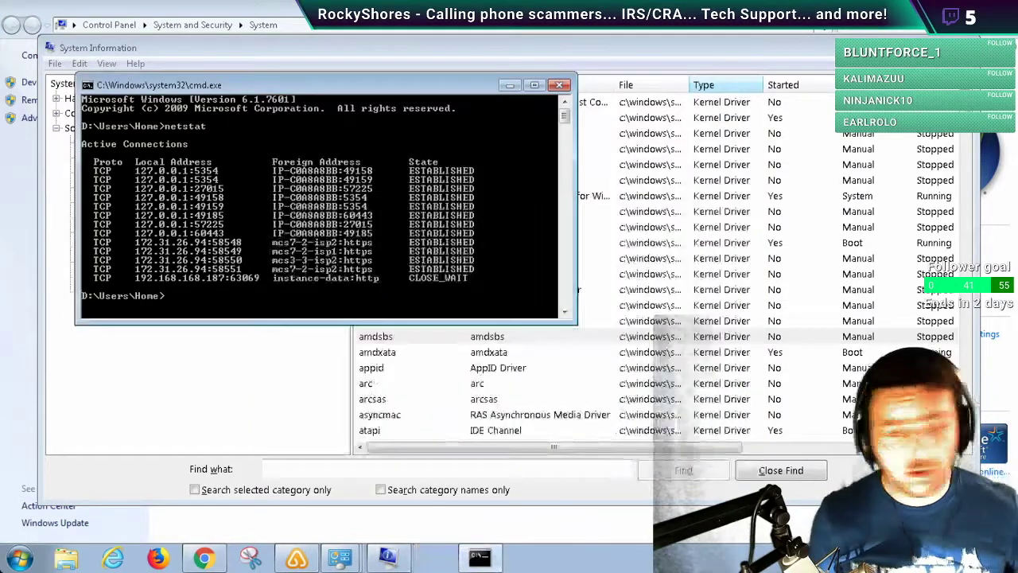
left_click(741, 74)
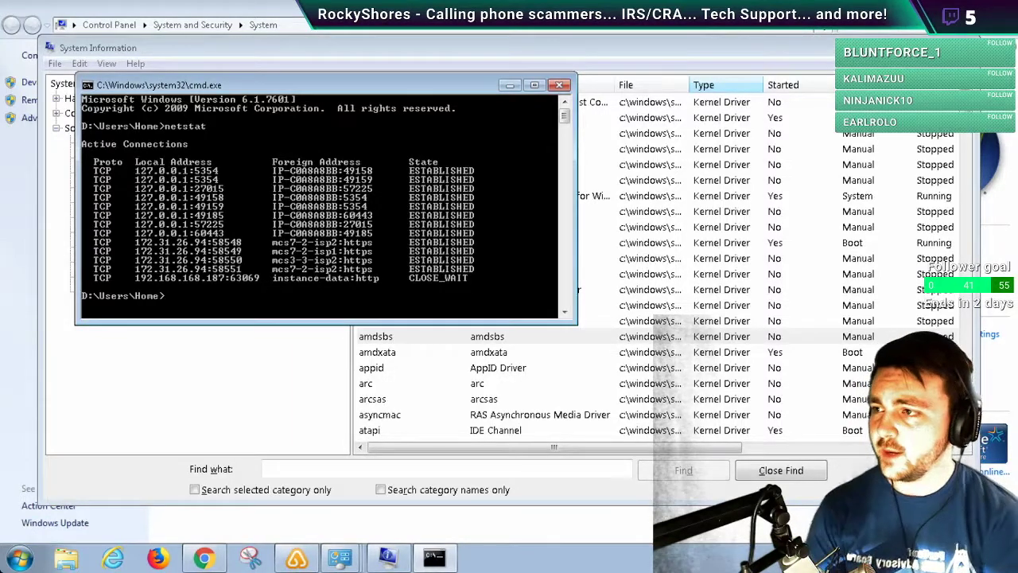
- Open a blank Notepad document with the Run command notepad
key("super+r")
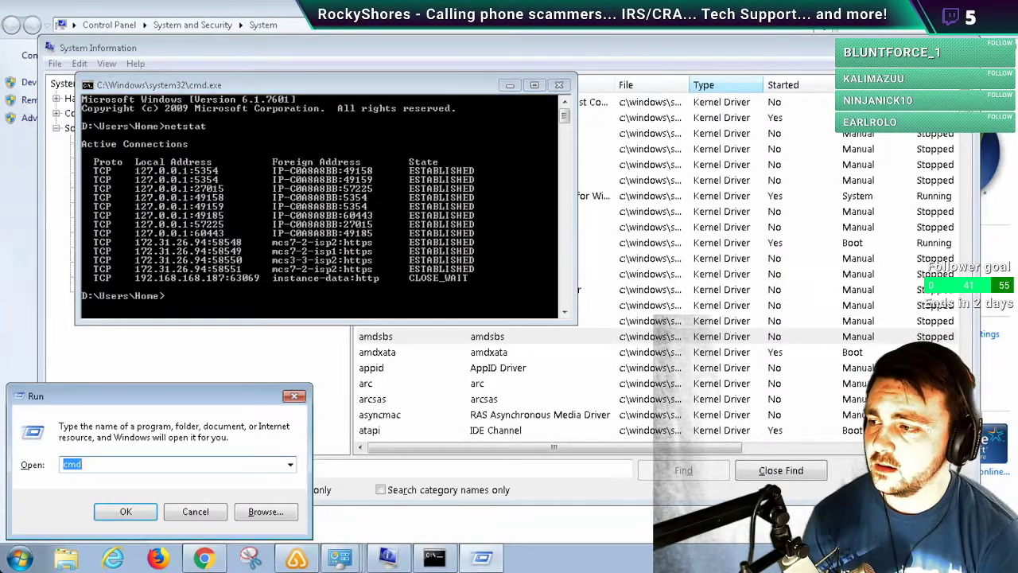
type("notepad")
key("Return")
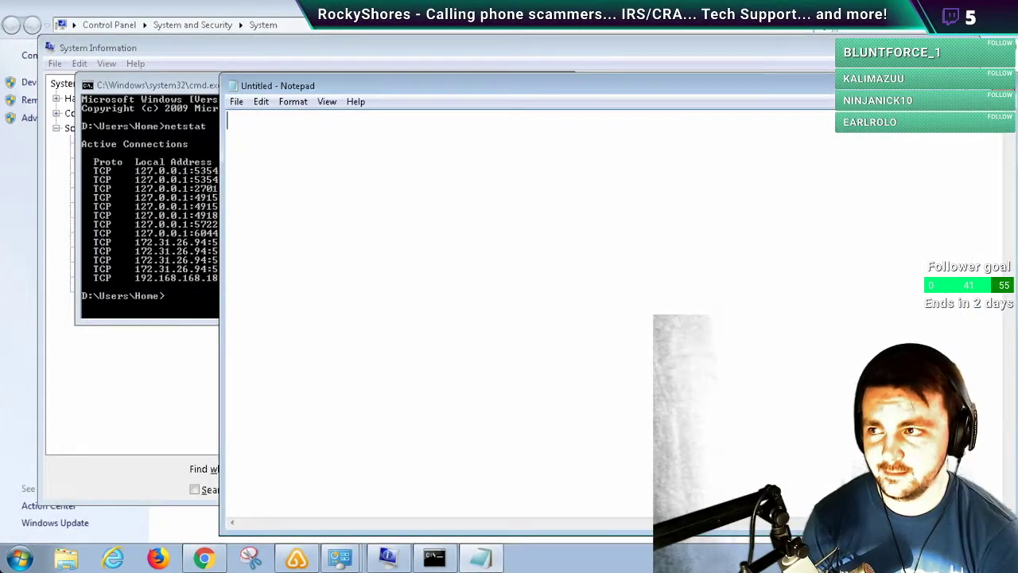
- Write the first numbered advice line in the blank note: "1) do not click / add/email/promt/ update"
type("1")
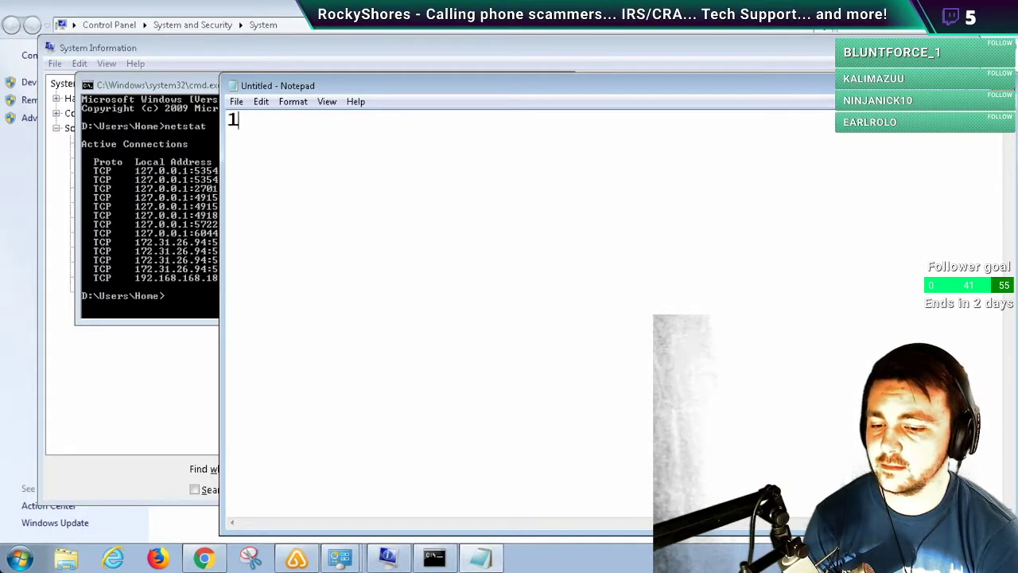
type(")")
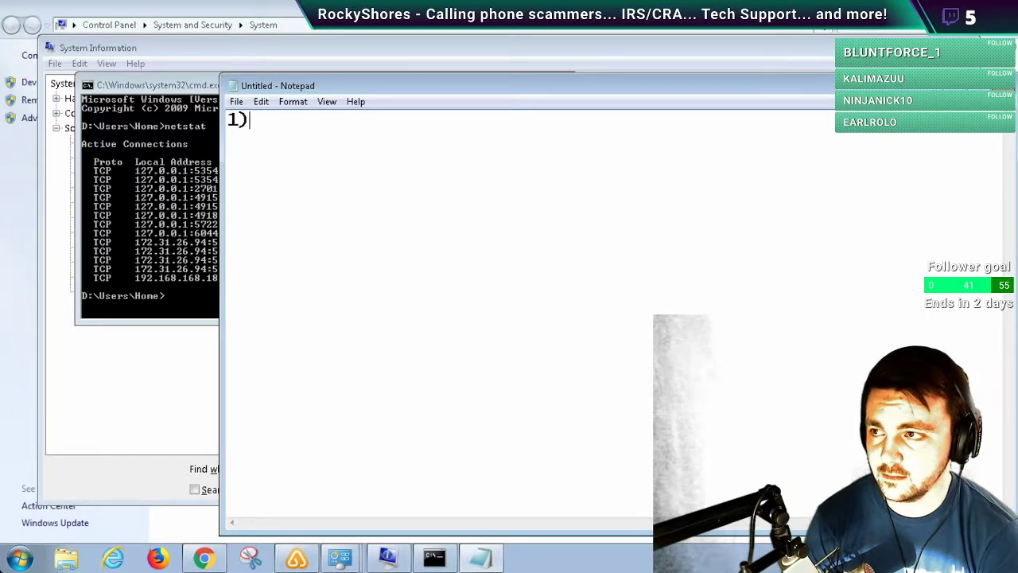
type("do no")
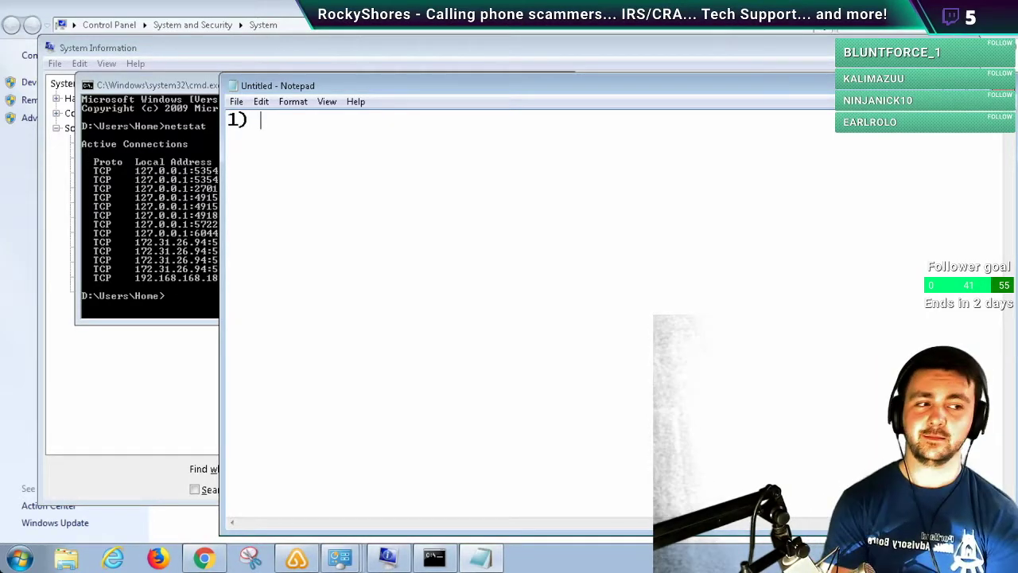
type("t ")
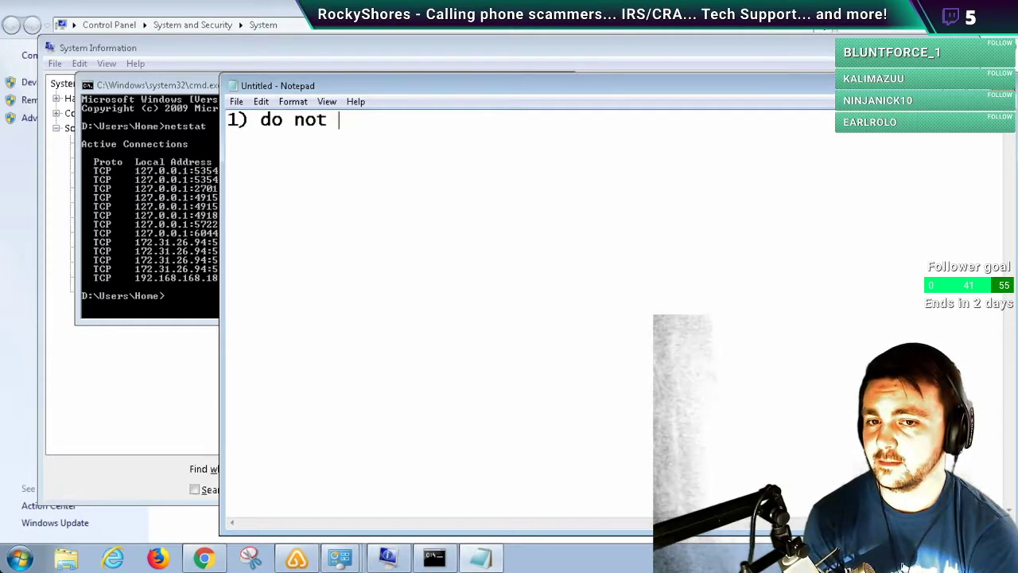
type("click ")
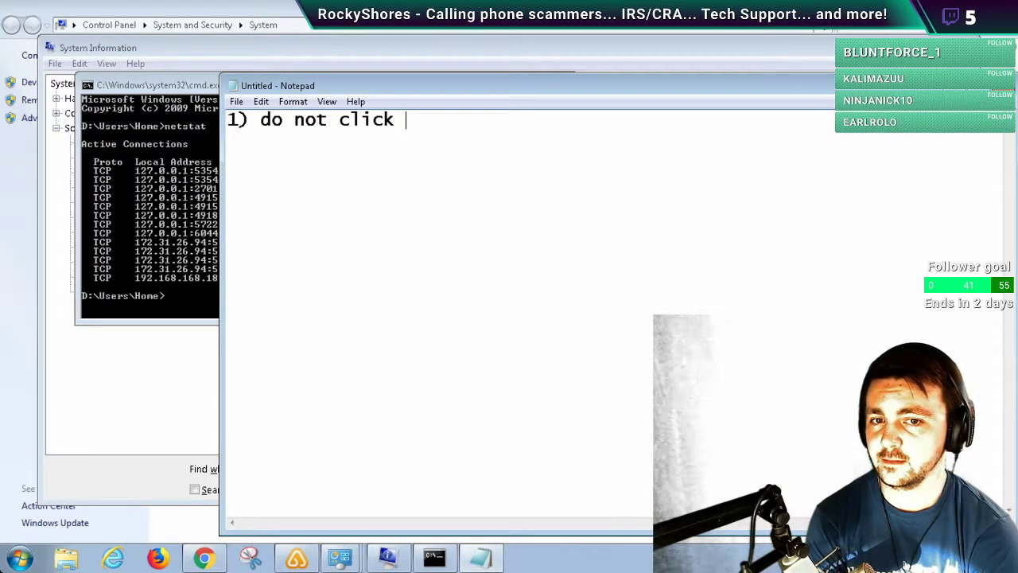
type("/ add")
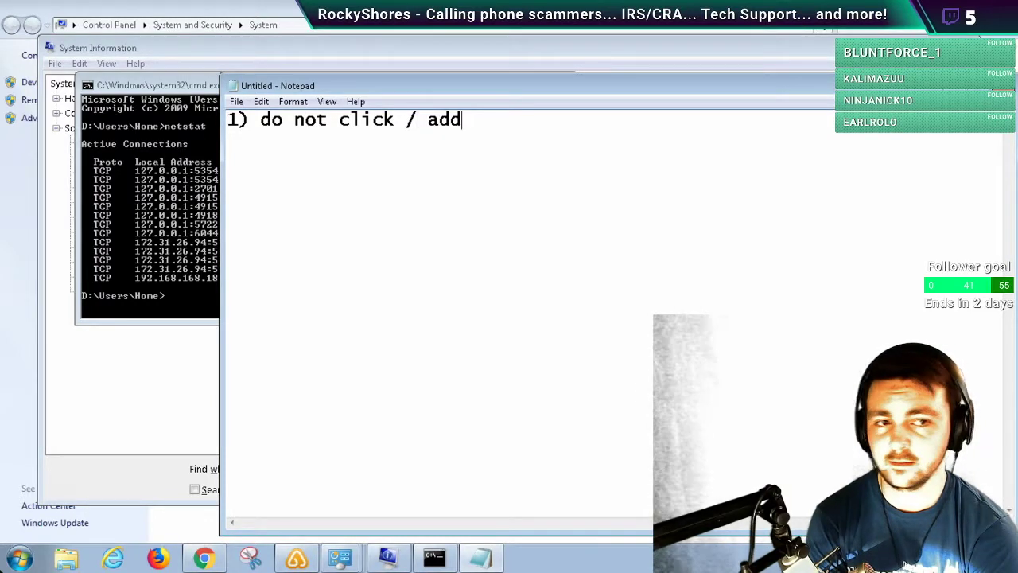
type("/email/")
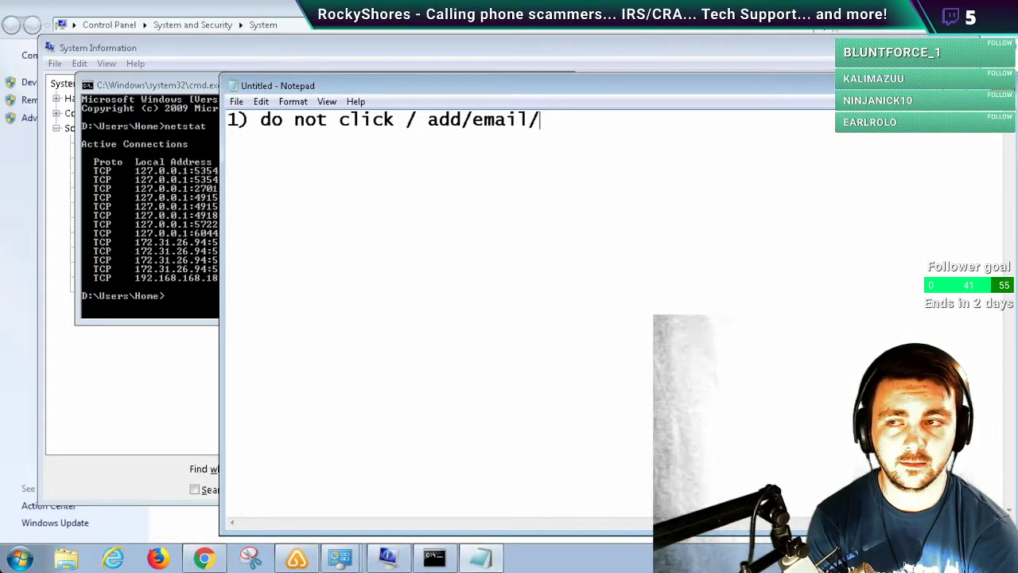
type("promt/ update")
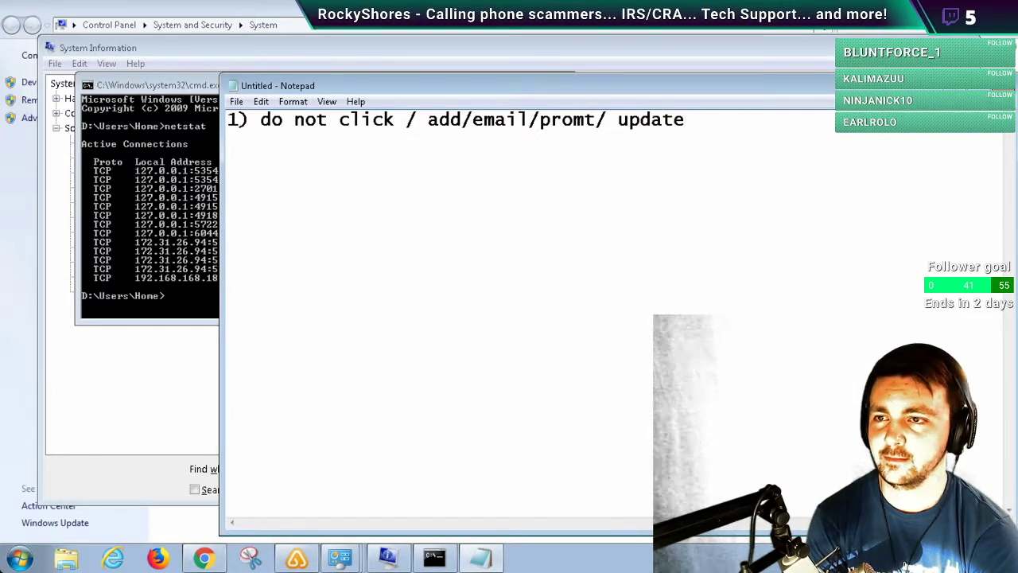
key("Return")
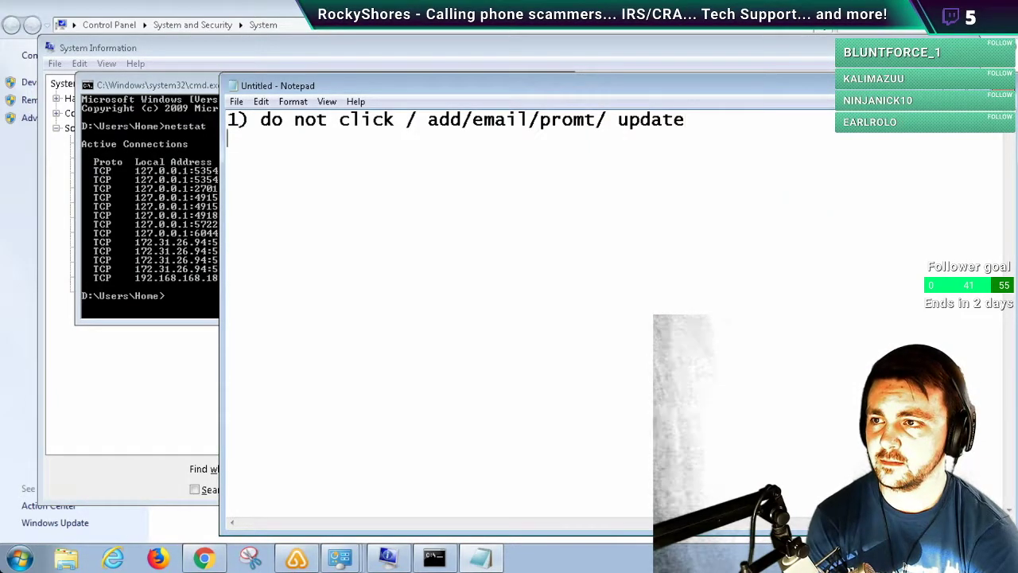
- Add the second advice item below a blank line, reading "2) download"
type("2")
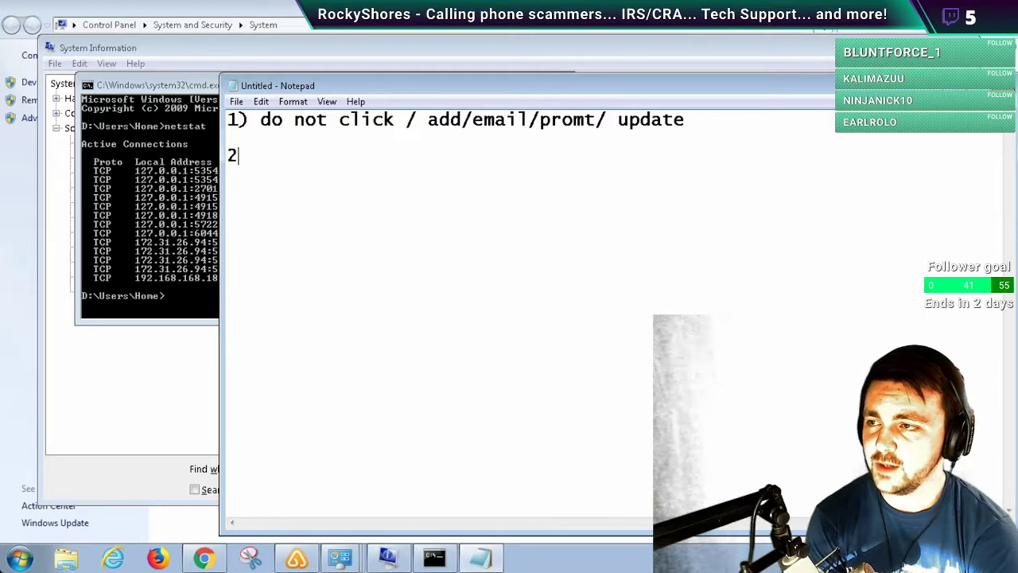
type(") download")
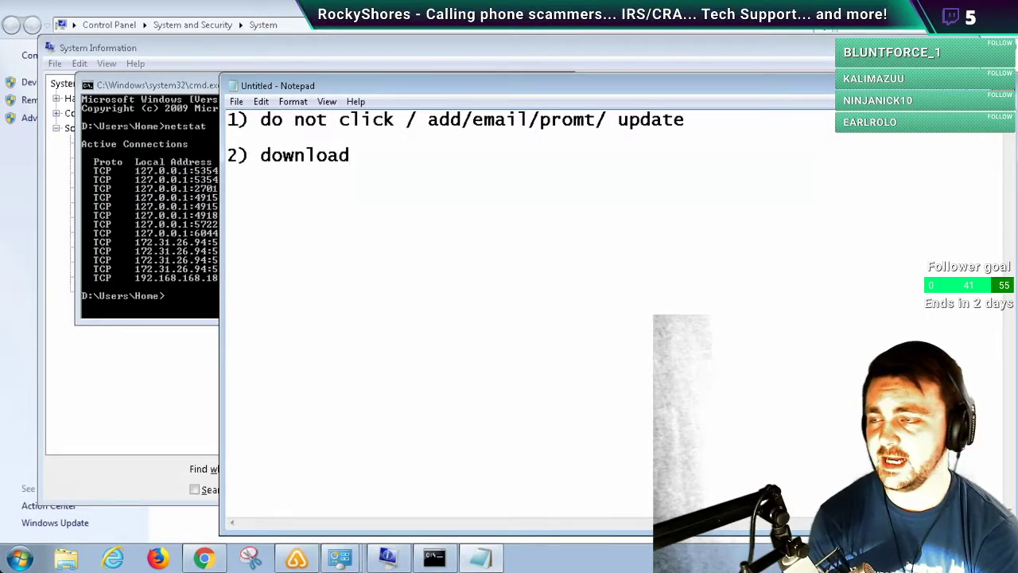
key("Return")
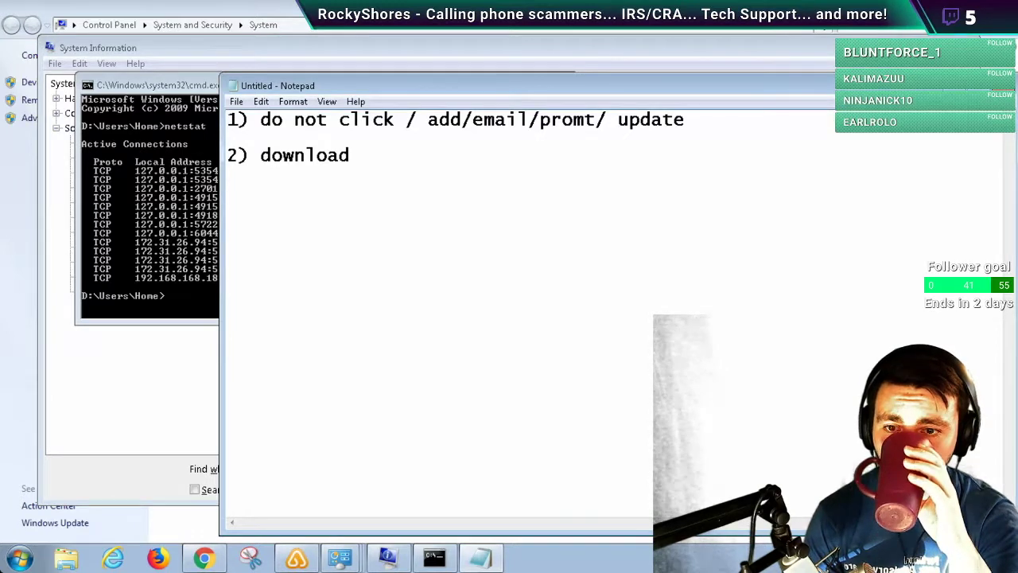
- Add the third advice item below a blank line, reading "3) clean up kit/ run/ 3 months"
type("3)")
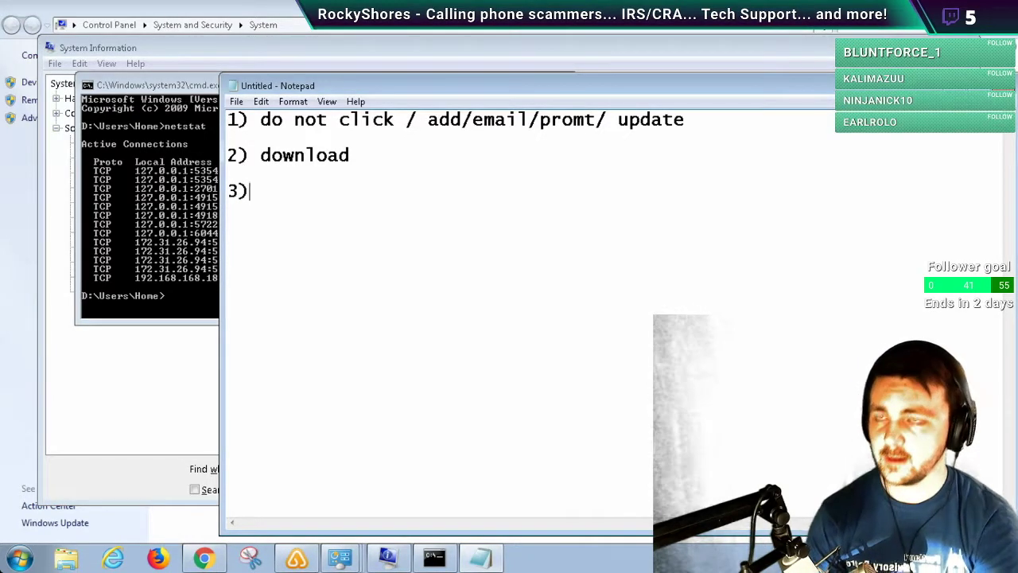
type(" clean ")
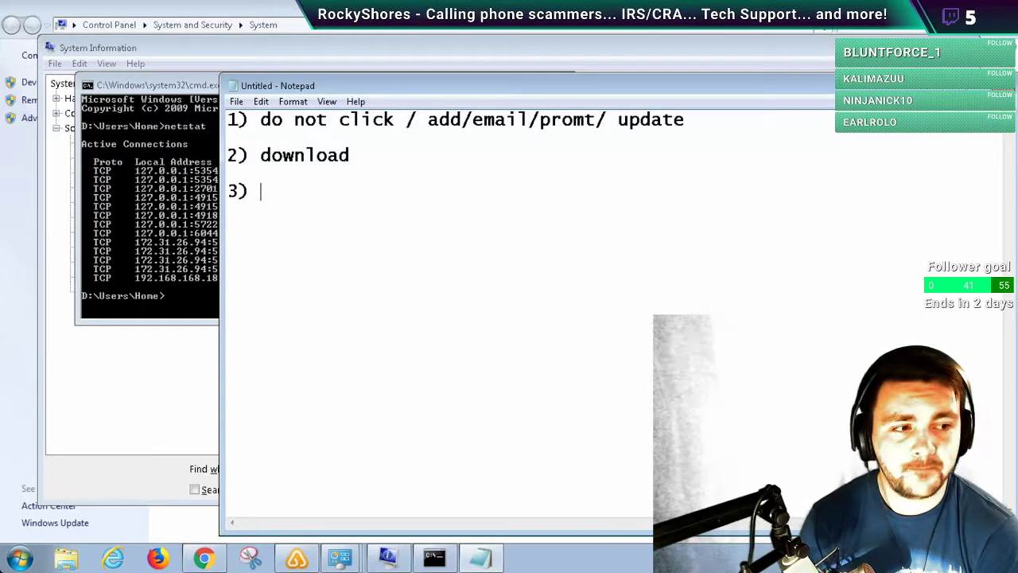
type("u")
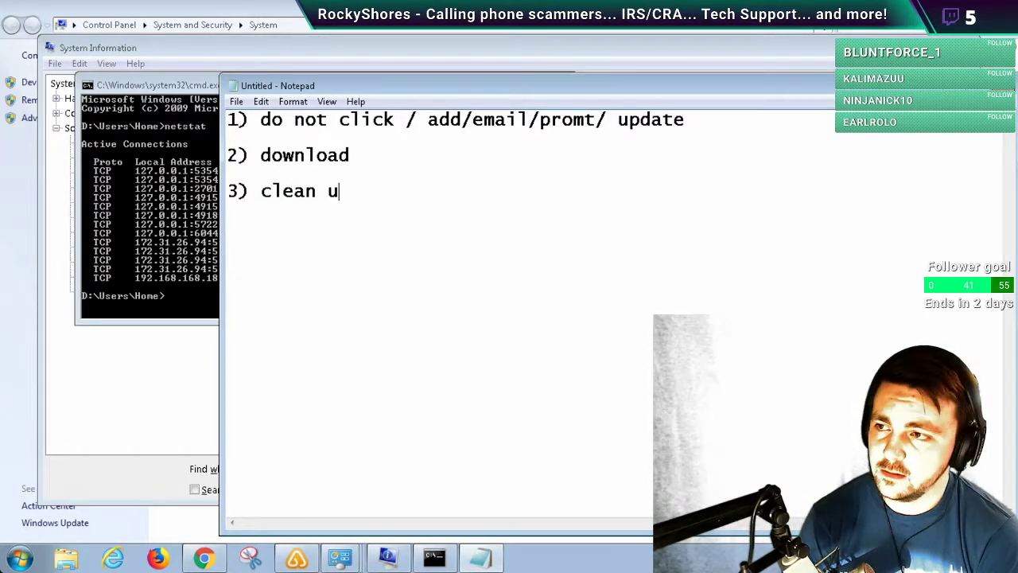
type("p kit/ run/ 4")
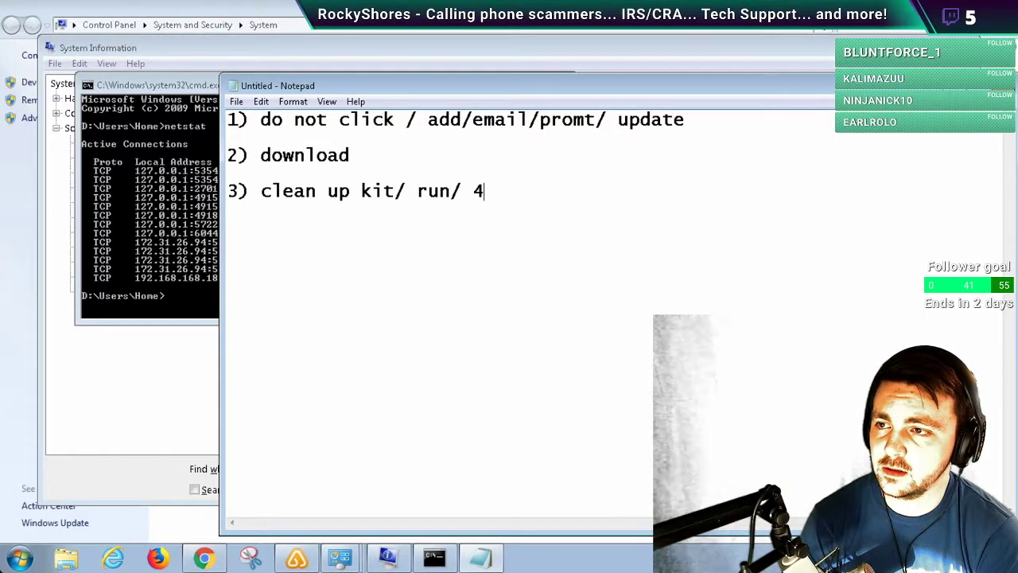
key("BackSpace")
type("3 months")
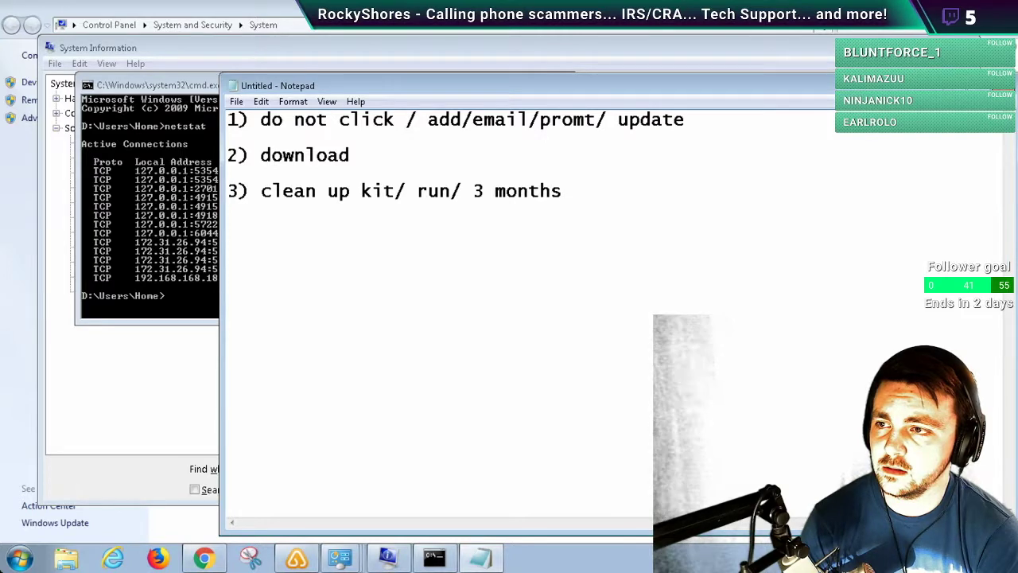
key("Return")
- Add the fourth advice item below a blank line, reading "4) security kit: network firewall security"
type("4")
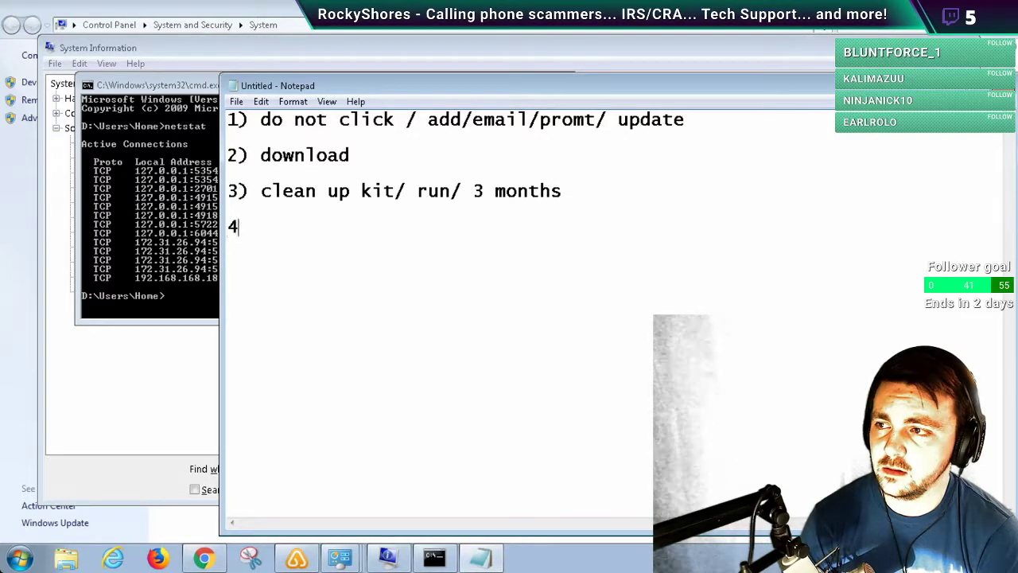
type(") security")
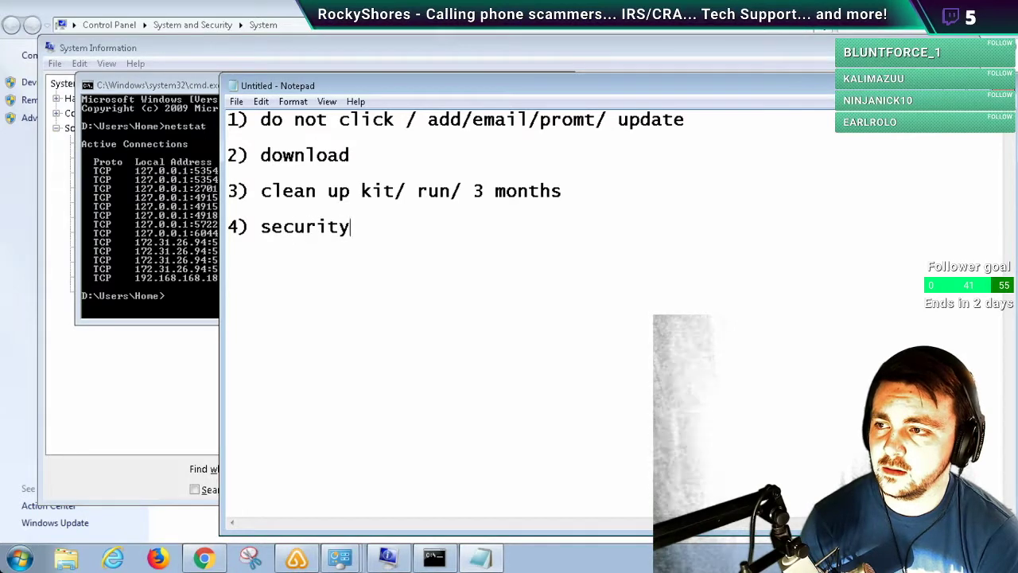
type(" kit: ")
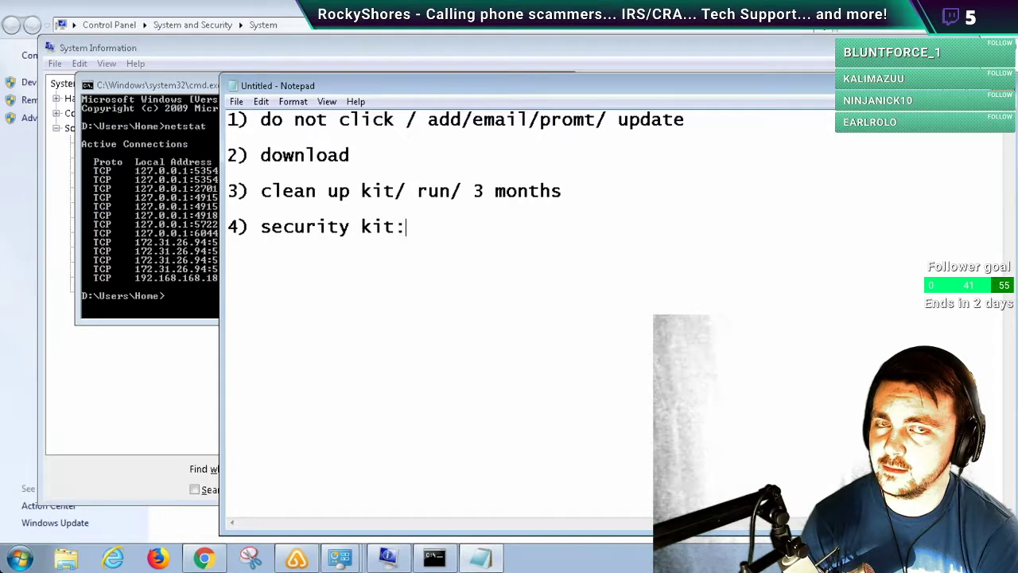
type("n")
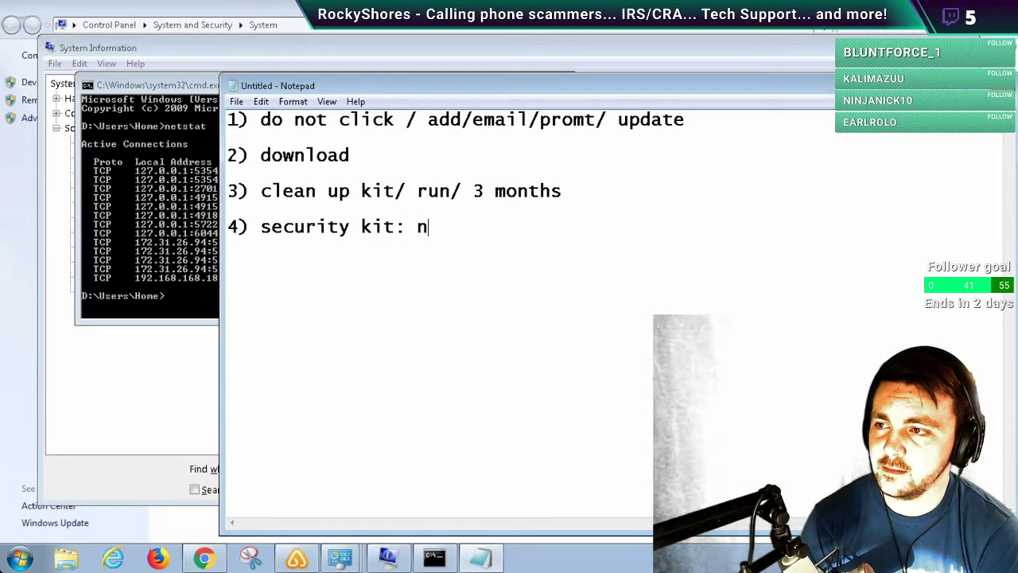
type("etwork ")
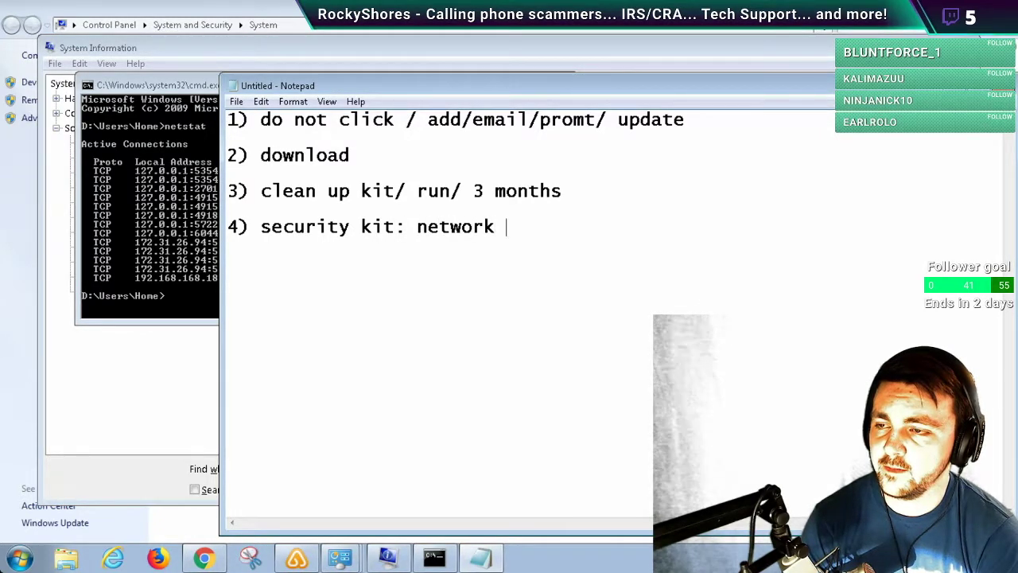
type("firewal")
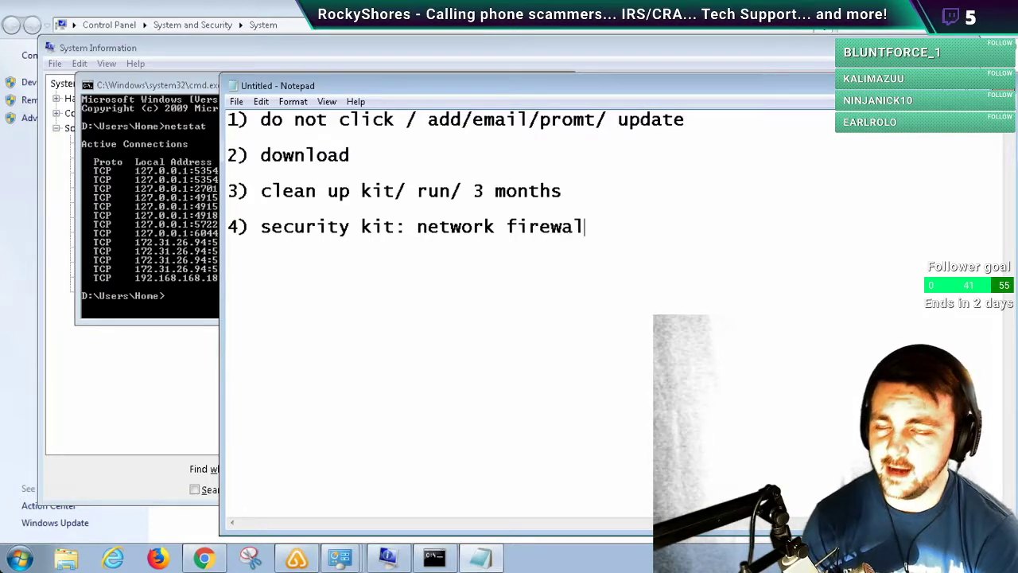
type("l security")
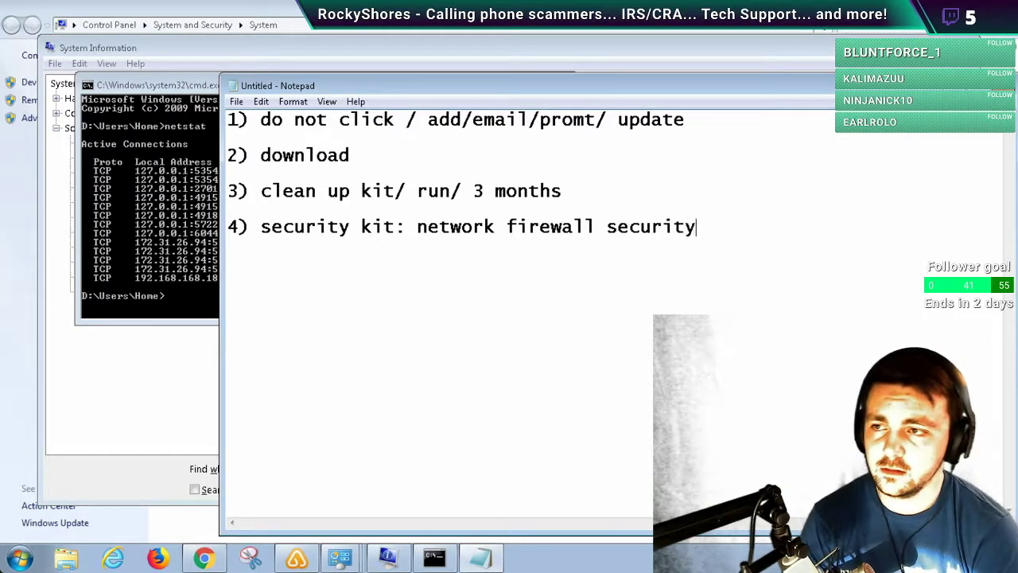
key("Return")
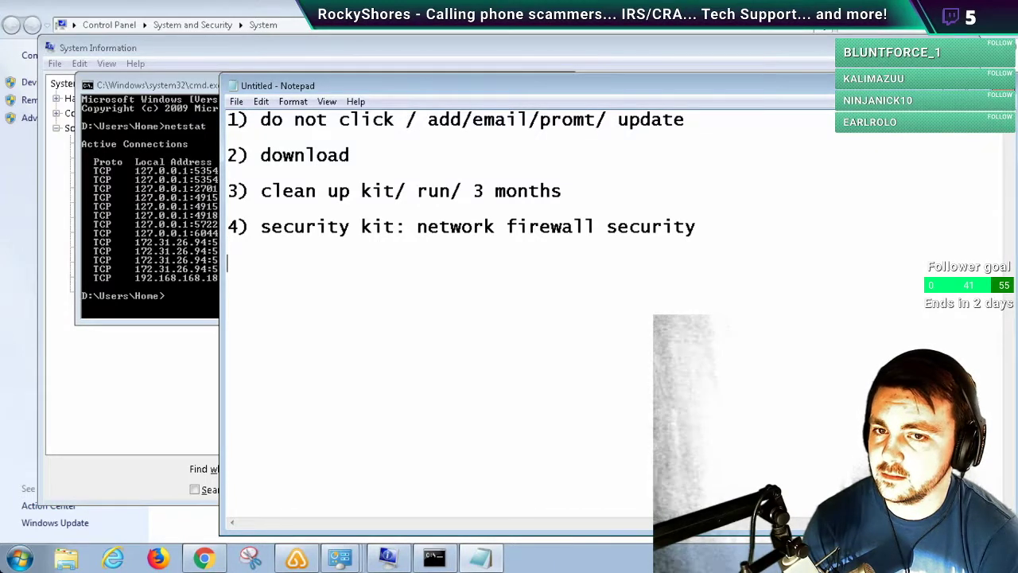
- Add the heading "pack of 9 securities:" beneath the fourth item, followed by a blank line
type("pack of 9 securities")
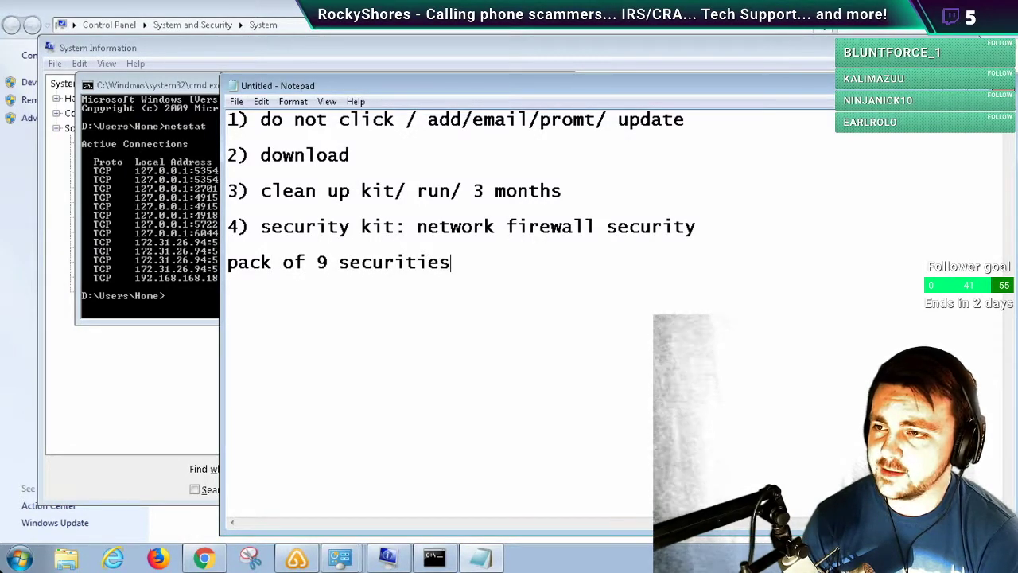
type(":")
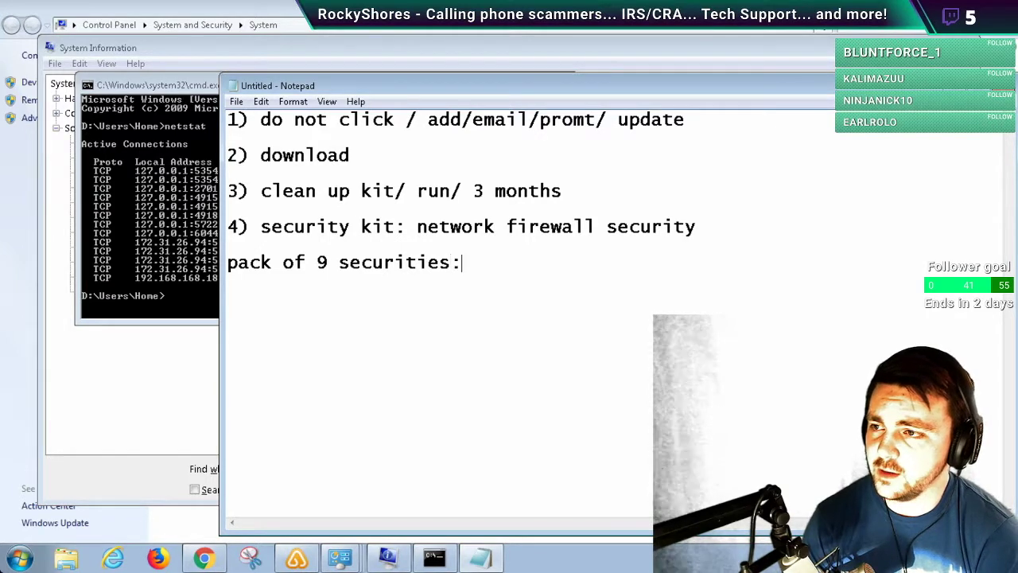
key("Return")
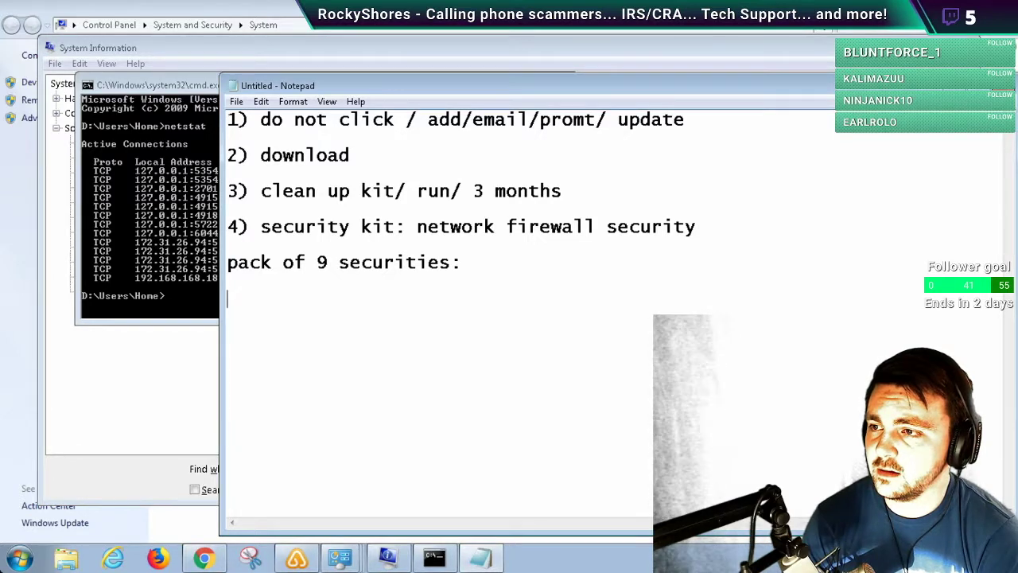
- List "anti virus", "anti spyware", "anti malware" and "anti trojan" on separate lines under the "pack of 9 securities:" heading
type("an")
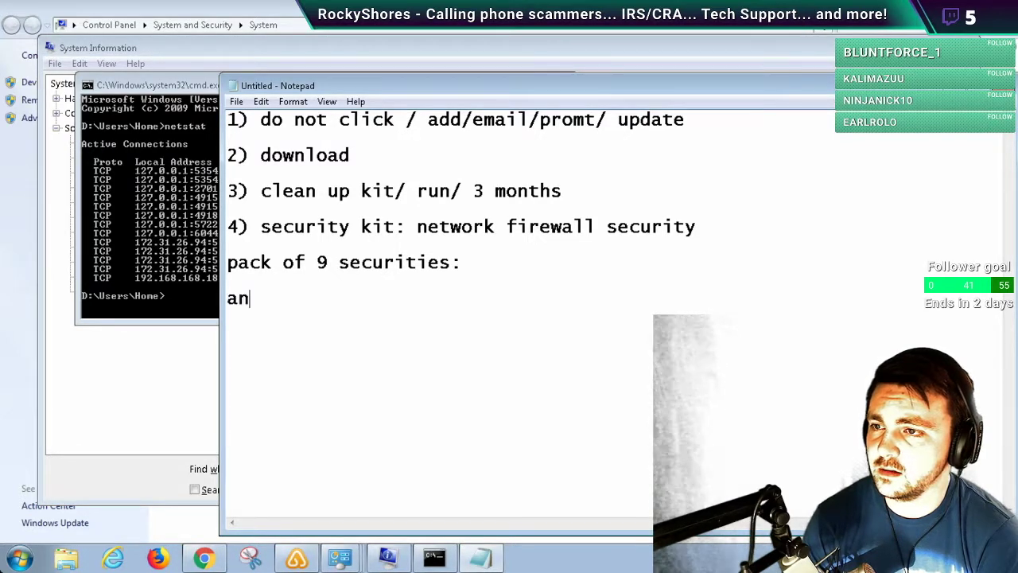
type("ti virus")
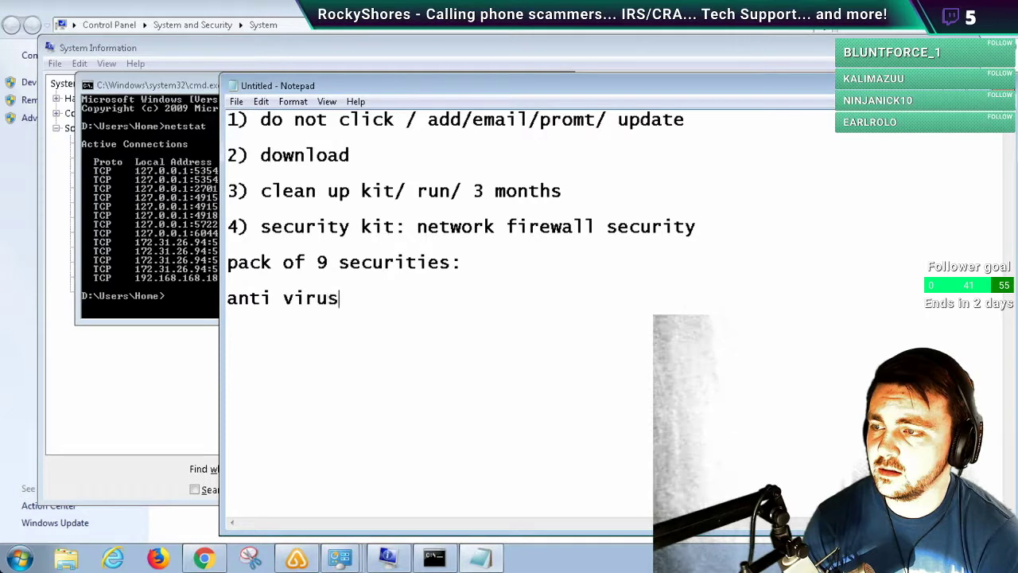
key("Return")
type("anti spyware")
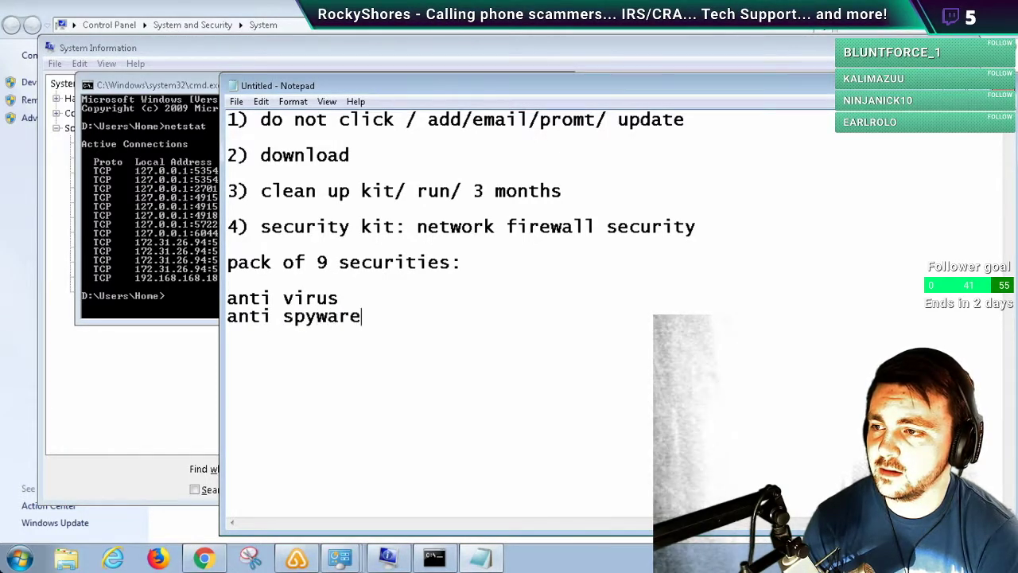
key("Return")
type("a")
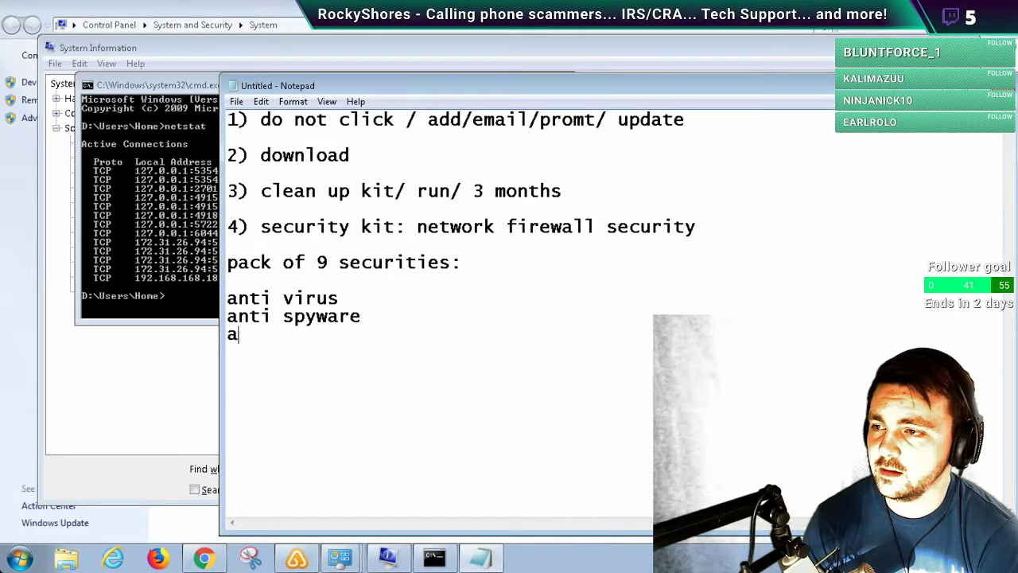
type("nti malware")
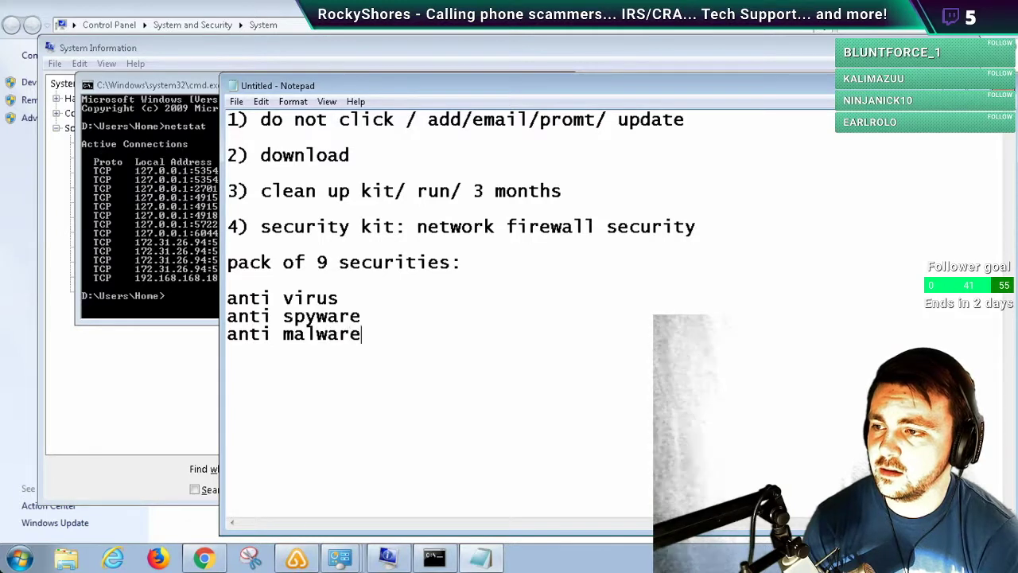
key("Return")
type("anti ")
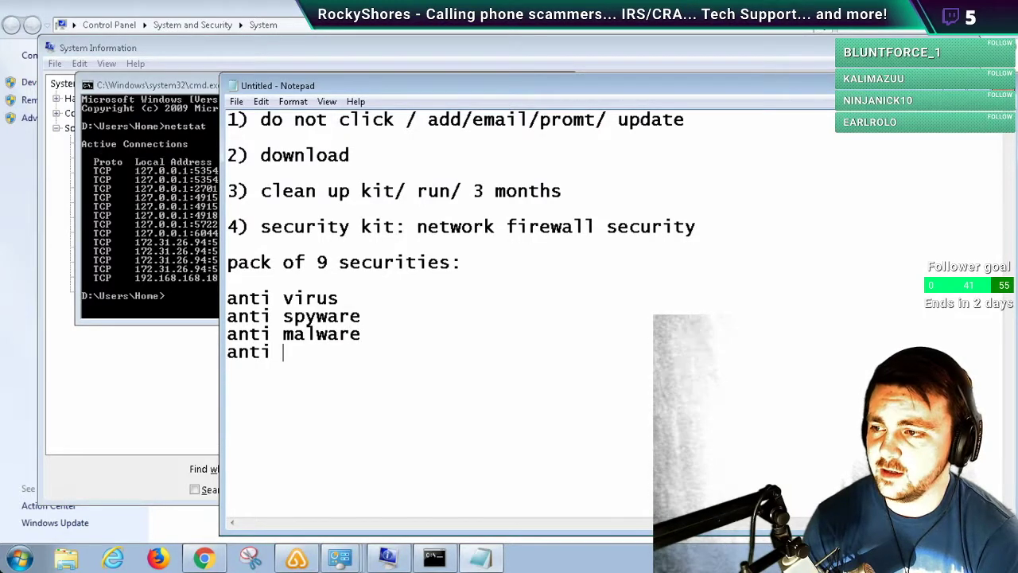
type("trojan")
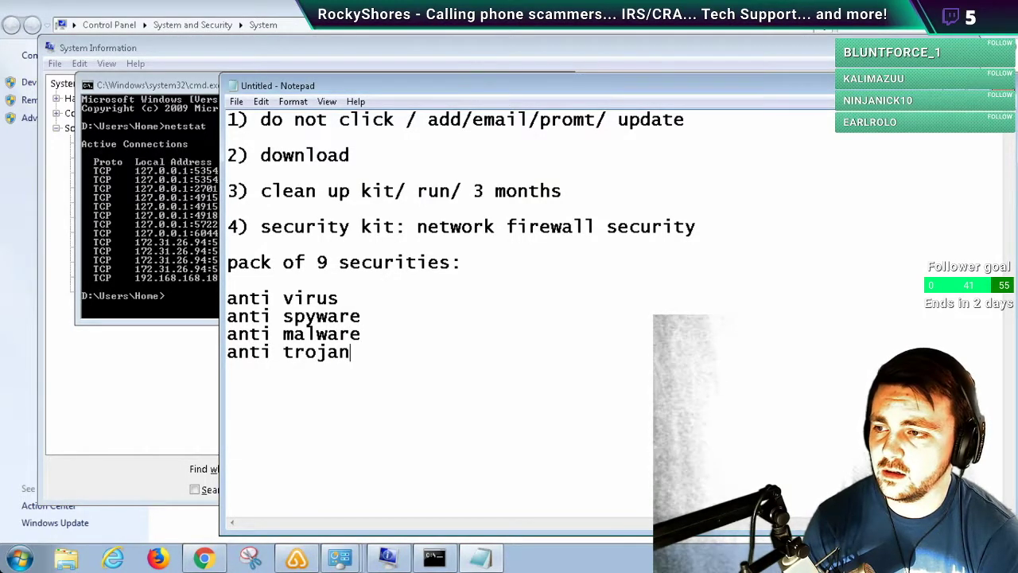
key("Return")
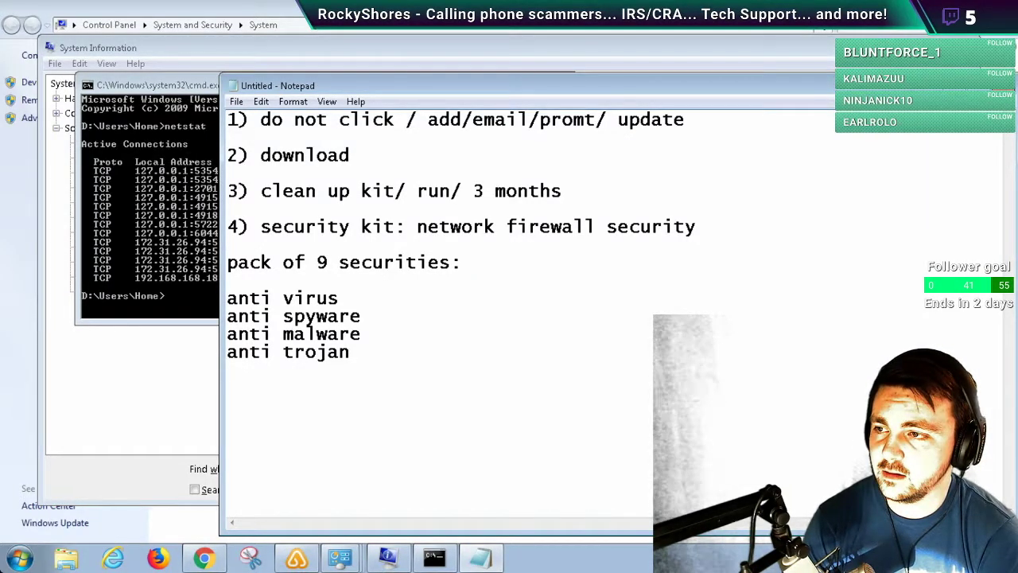
- Add "banking security" and "email security" as separate entries below "anti trojan"
type("br")
key("BackSpace")
type("a")
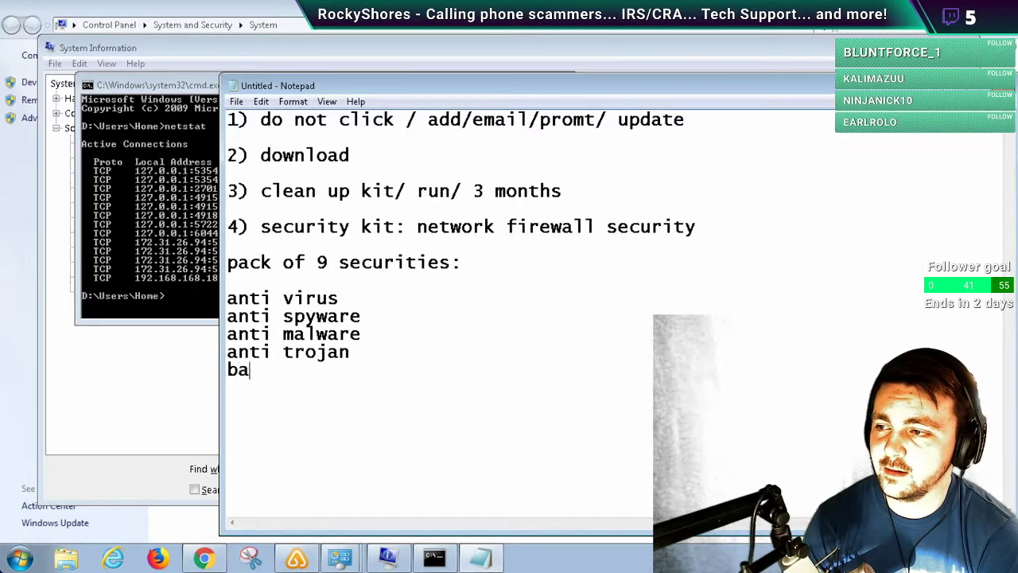
type("nking sec")
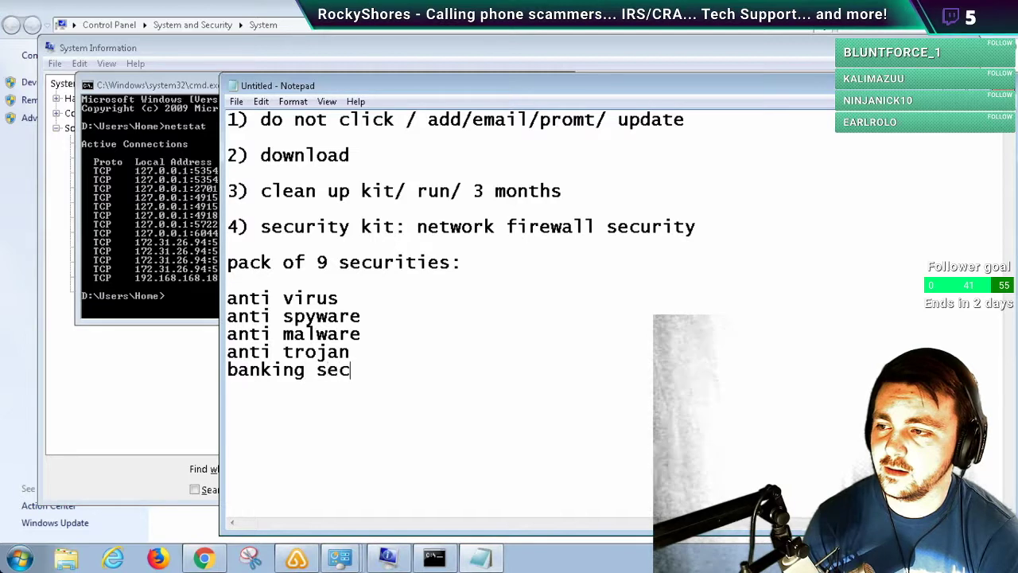
type("urity email security")
key("Return")
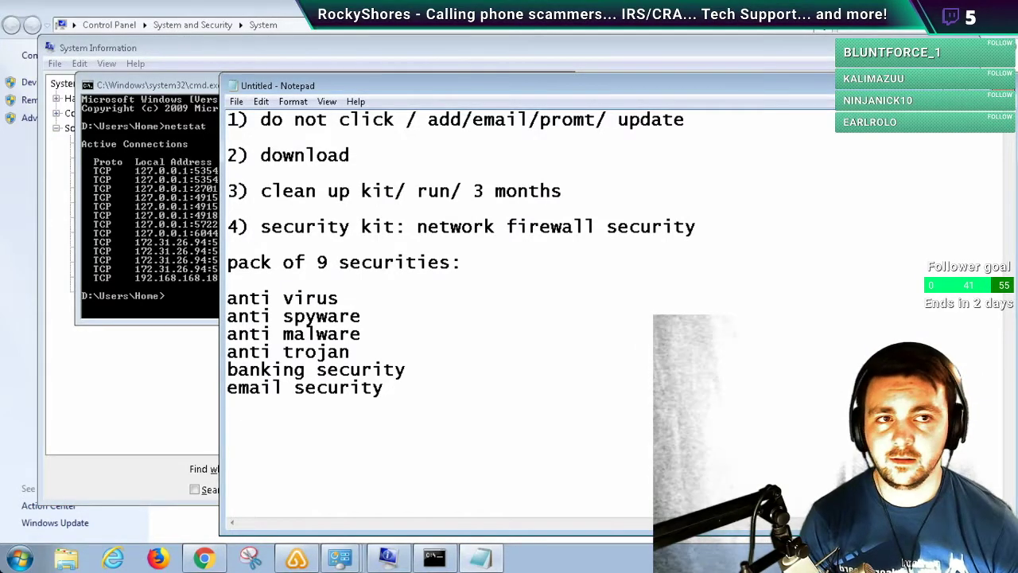
- Add "browser security" and "IP security" as separate entries below "email security"
type("browser se")
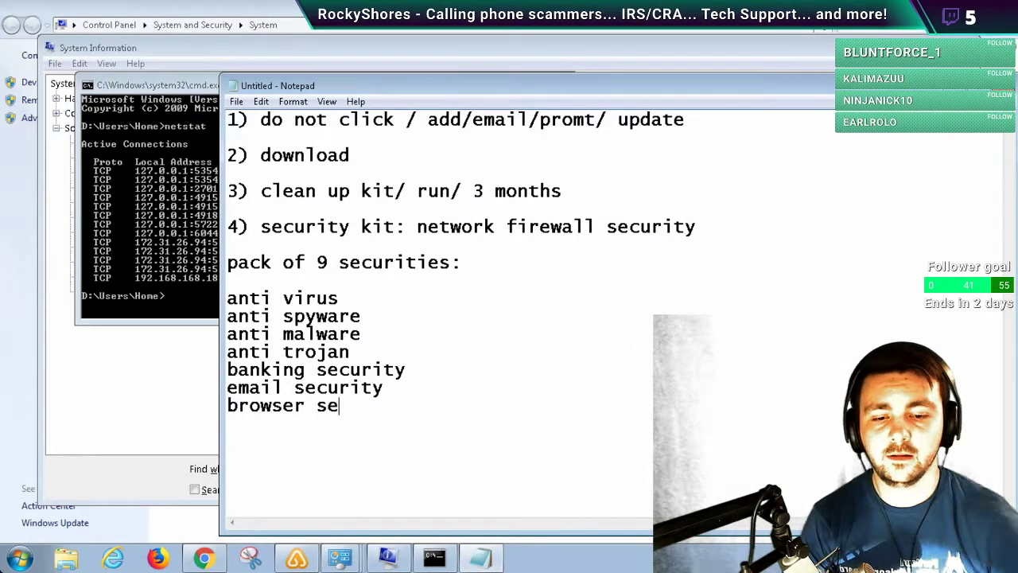
type("curity ")
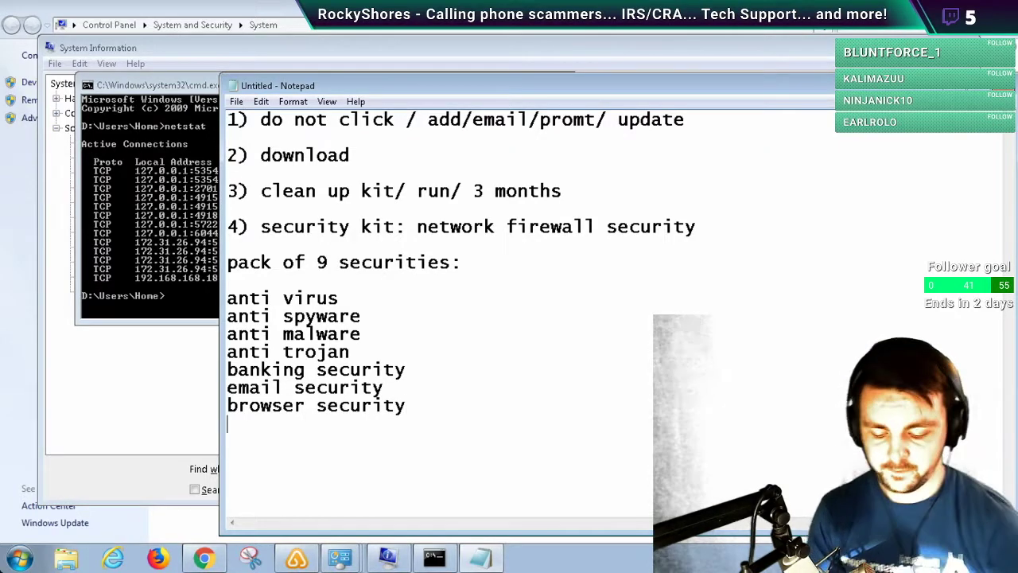
type("IP ")
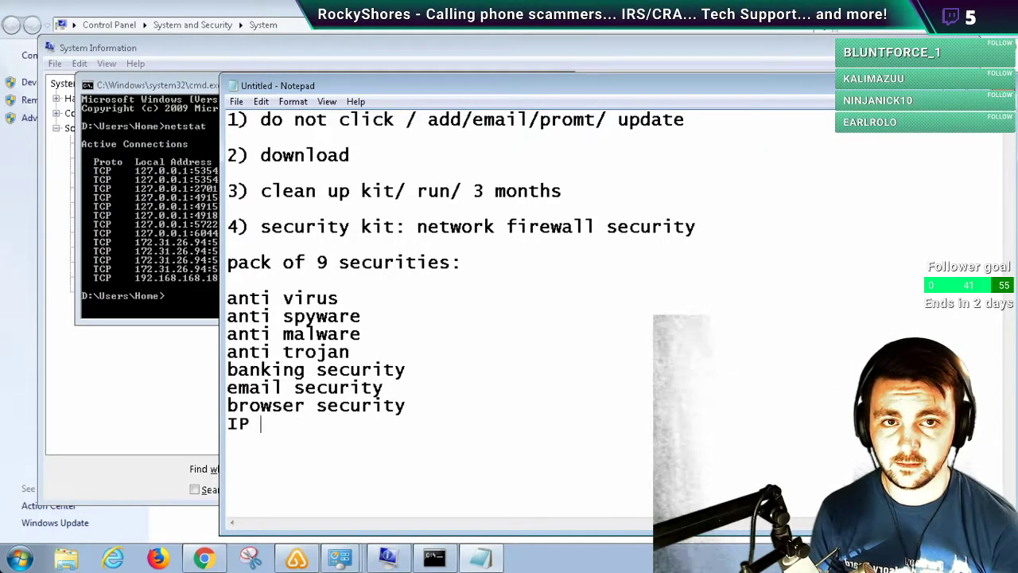
type("security")
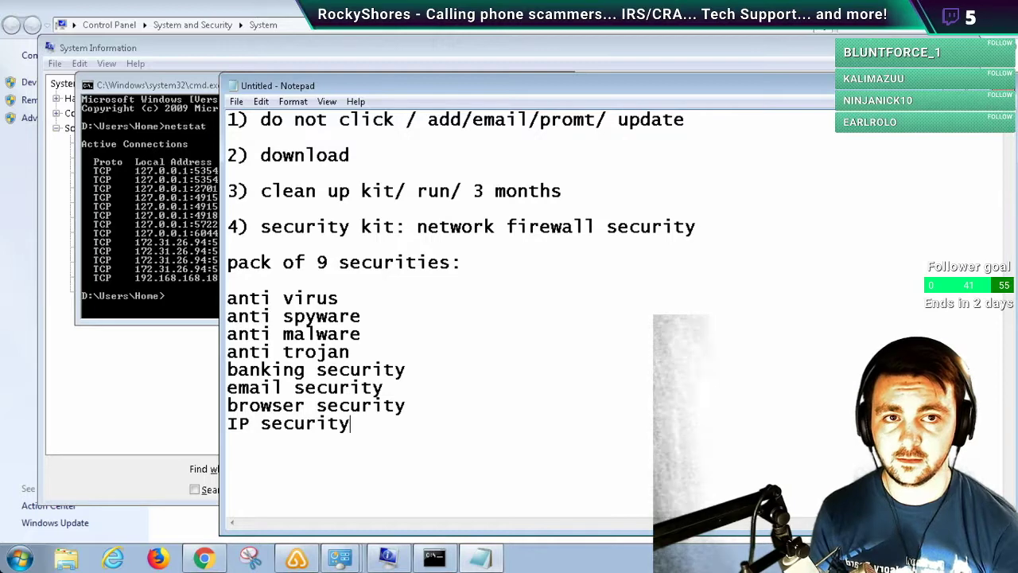
key("Return")
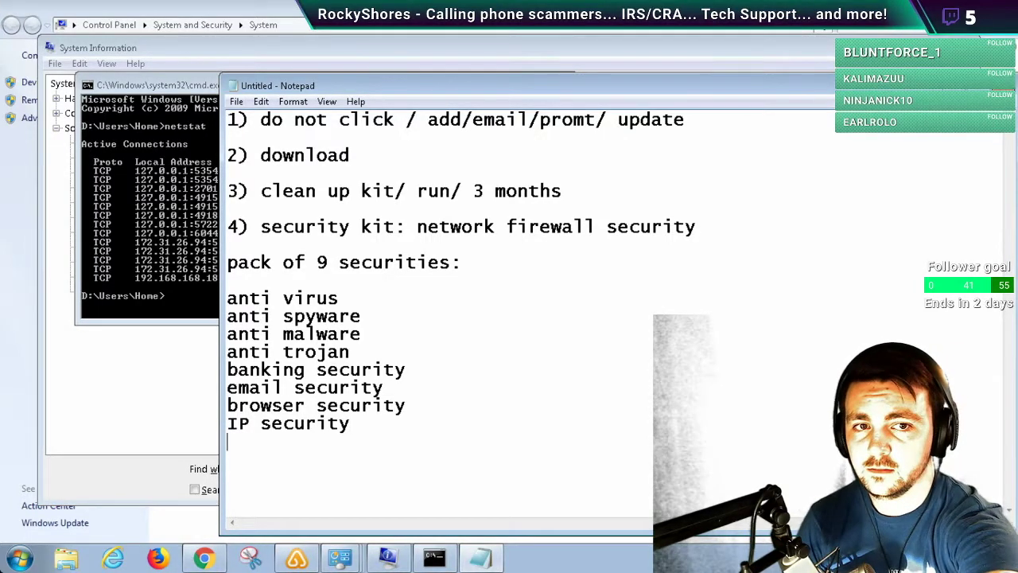
- Add "anti hacking security" as the ninth entry of the securities list
type("anti hac")
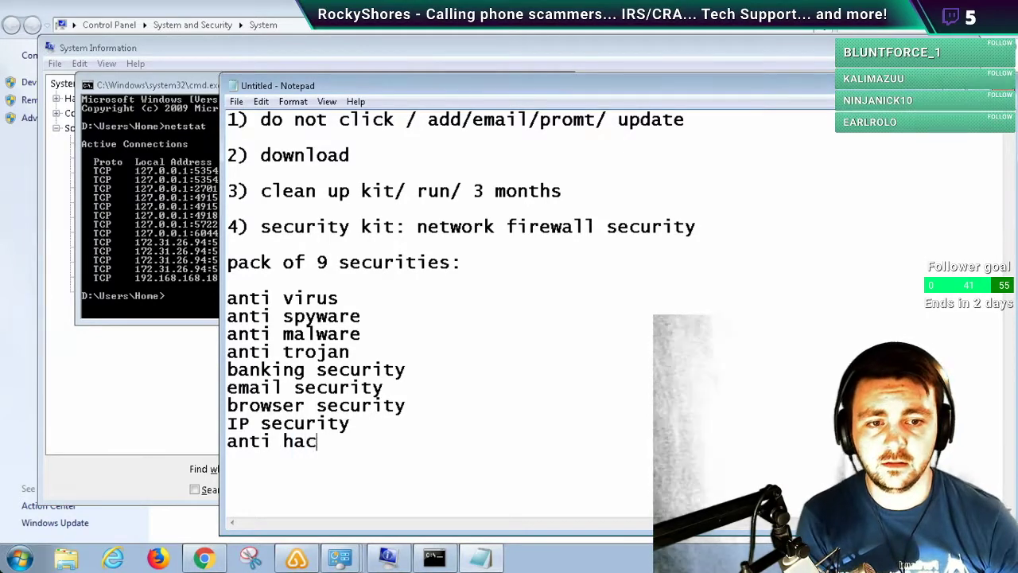
type("king secuirt")
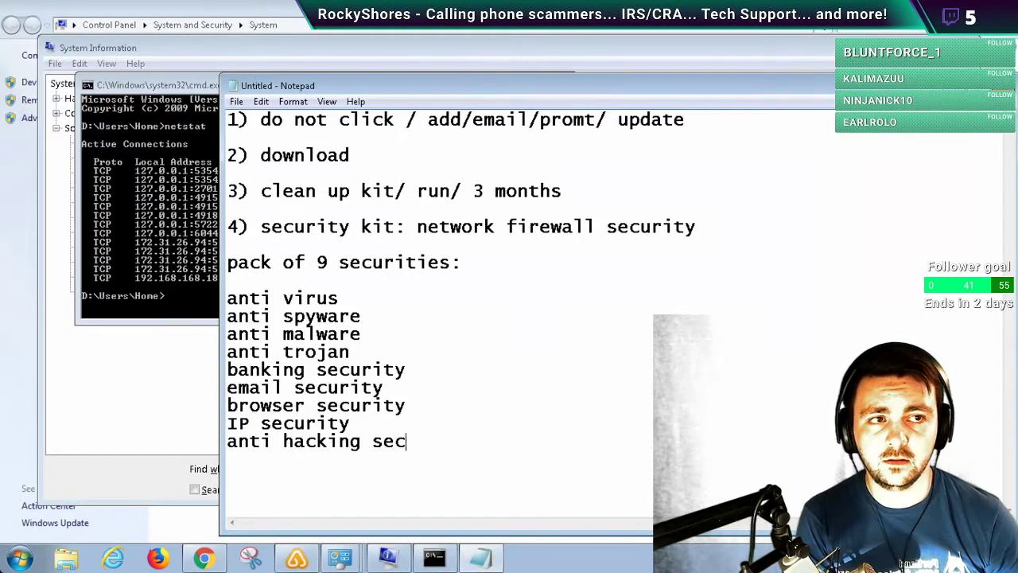
key("BackSpace")
key("BackSpace")
key("BackSpace")
key("BackSpace")
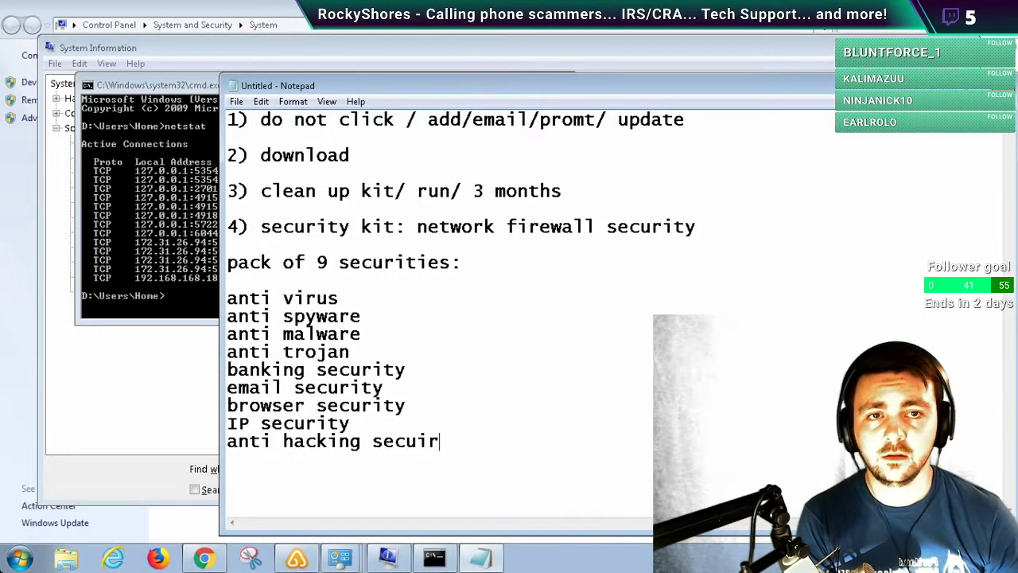
type("urity")
- Insert a long separator line of equals signs beneath the securities list, followed by a new line
key("Return")
type("====================================================")
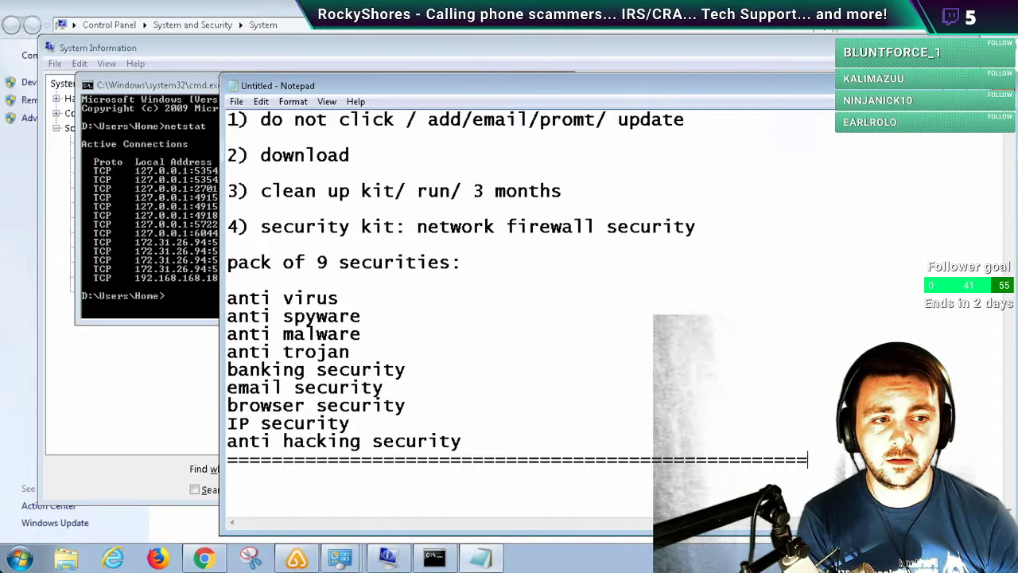
key("Return")
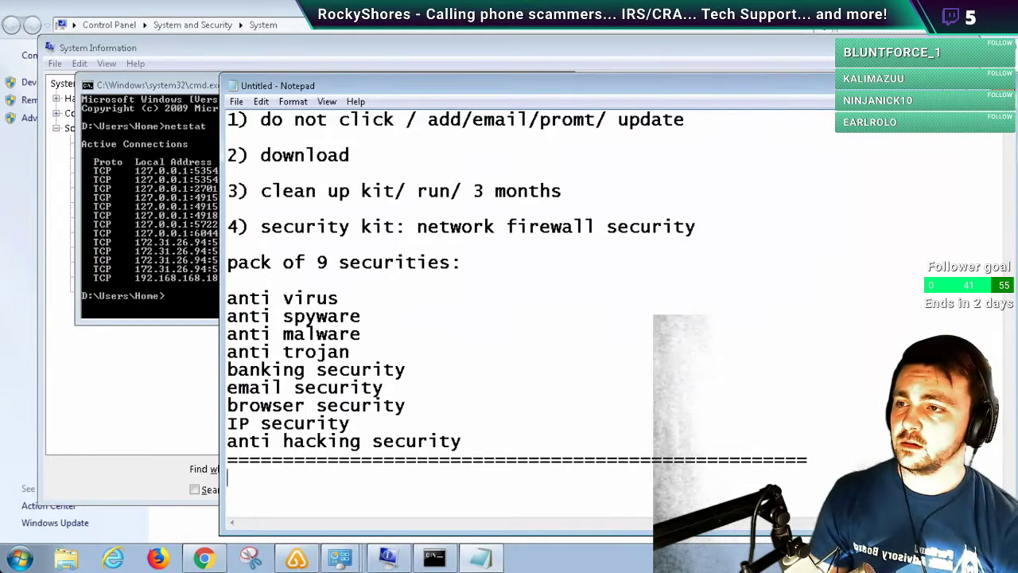
- Switch to the Command Prompt and highlight the Local Address heading and the 172.31.26.94:58549 entry in the netstat listing
key("alt+Tab")
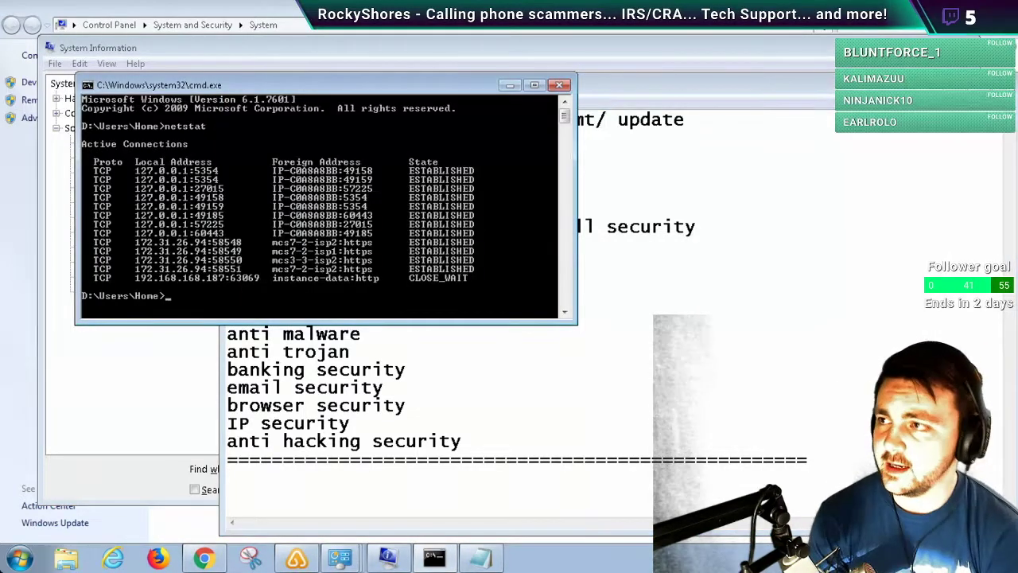
right_click(254, 216)
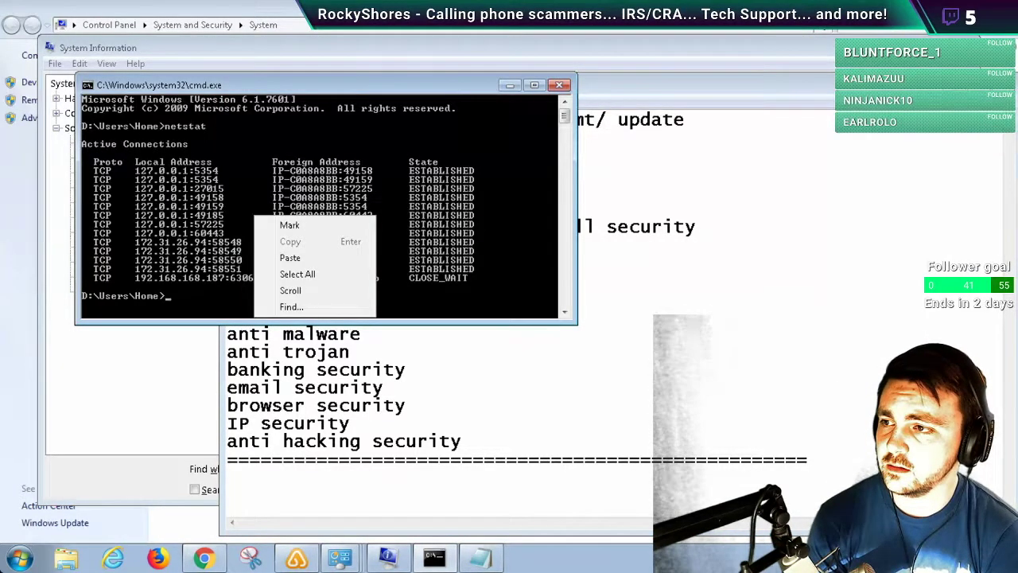
key("k")
key("Down")
key("Down")
key("Down")
key("Down")
key("Down")
key("Down")
key("Down")
key("Right")
key("Right")
key("Right")
key("Right")
key("Right")
key("Right")
key("Right")
key("Right")
key("Right")
key("shift+Right")
key("shift+Right")
key("shift+Right")
key("shift+Right")
key("shift+Right")
key("shift+Right")
key("shift+Right")
key("shift+Right")
key("shift+Right")
key("shift+Right")
key("shift+Right")
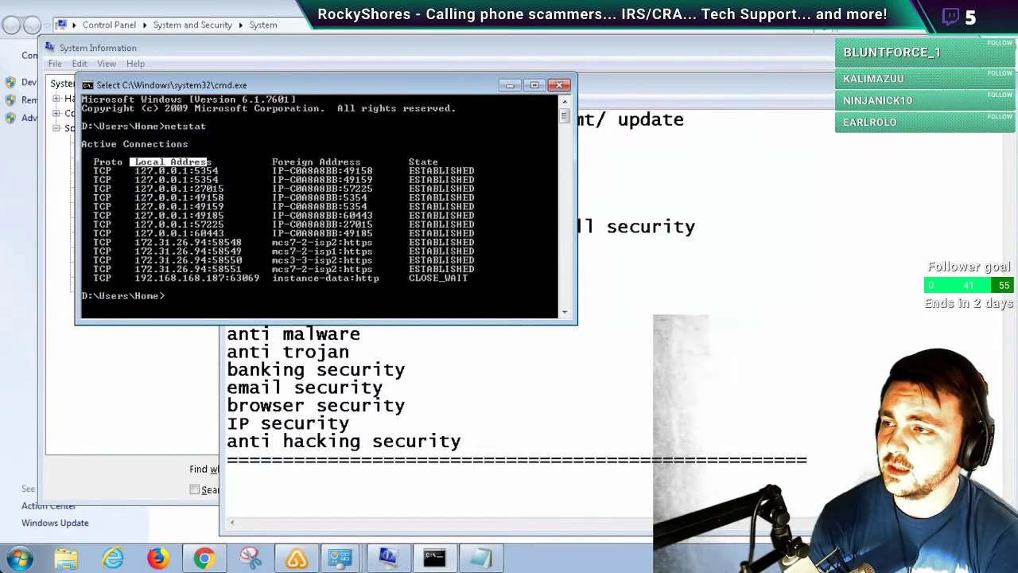
left_click_drag(137, 251, 243, 252)
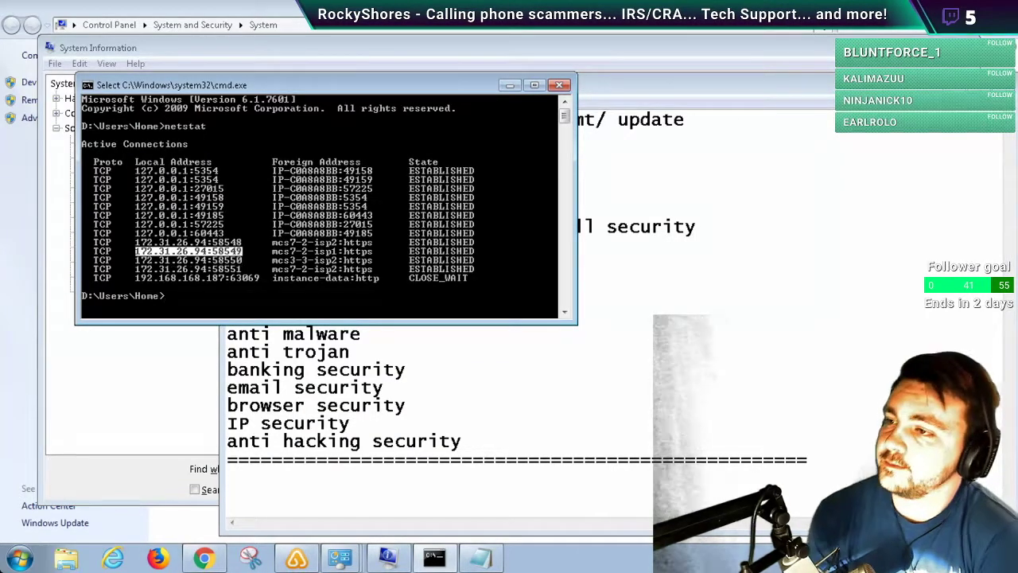
key("Return")
- Highlight the Foreign Address and State headings and several ESTABLISHED entries in the netstat listing, and close the Command Prompt
left_click_drag(266, 162, 457, 162)
left_click_drag(409, 197, 465, 197)
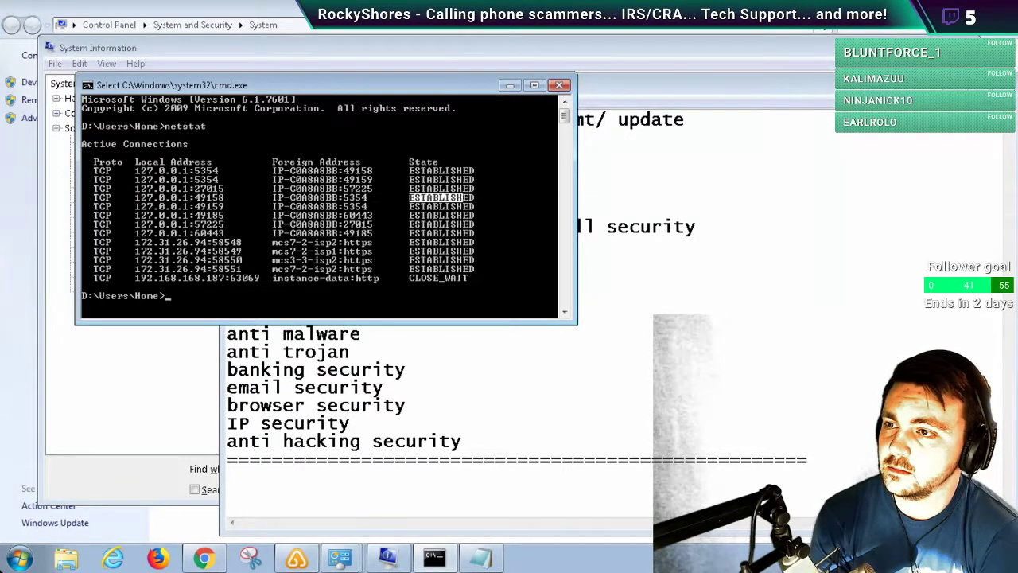
left_click_drag(409, 233, 458, 234)
left_click_drag(403, 260, 439, 260)
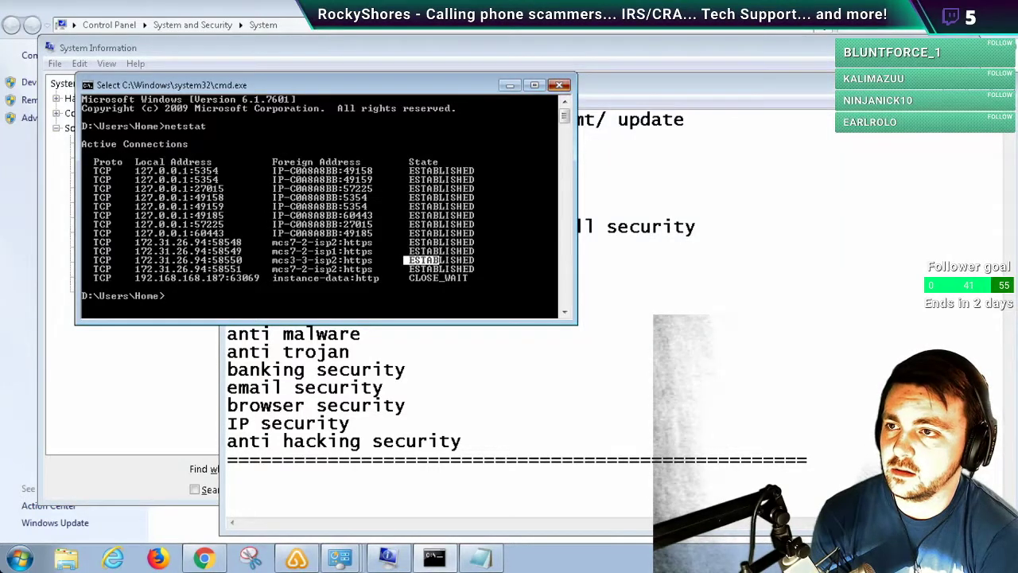
left_click(559, 84)
- Open a new Command Prompt with cmd and run "netstat -s" for the protocol statistics
key("super+r")
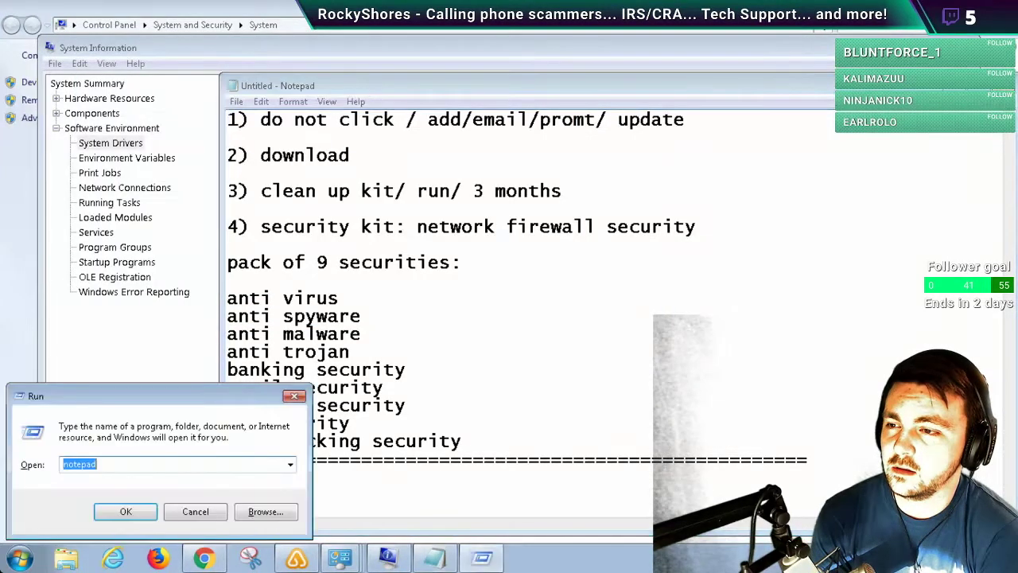
type("cmd")
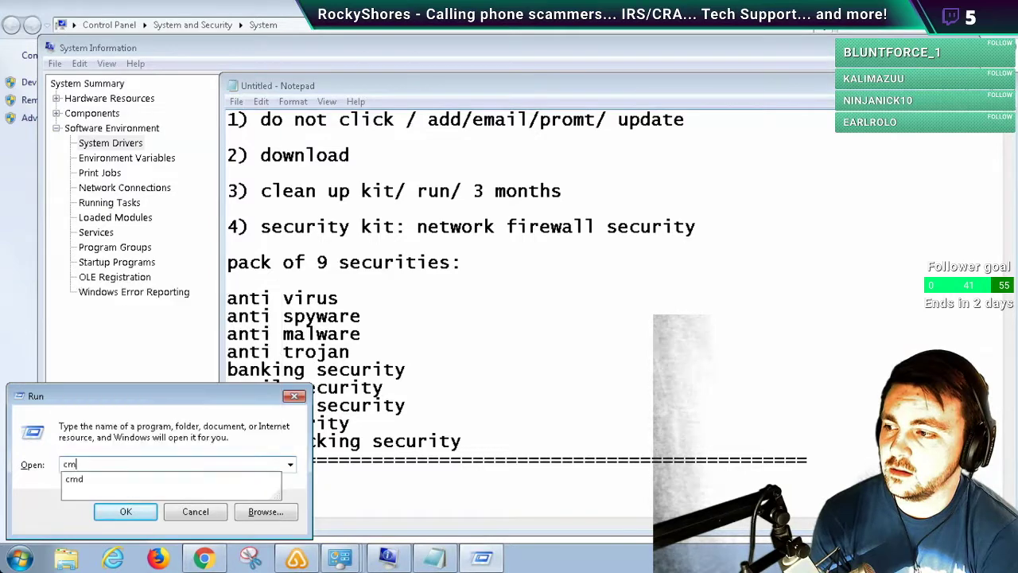
key("Return")
type("netstat -s")
key("Return")
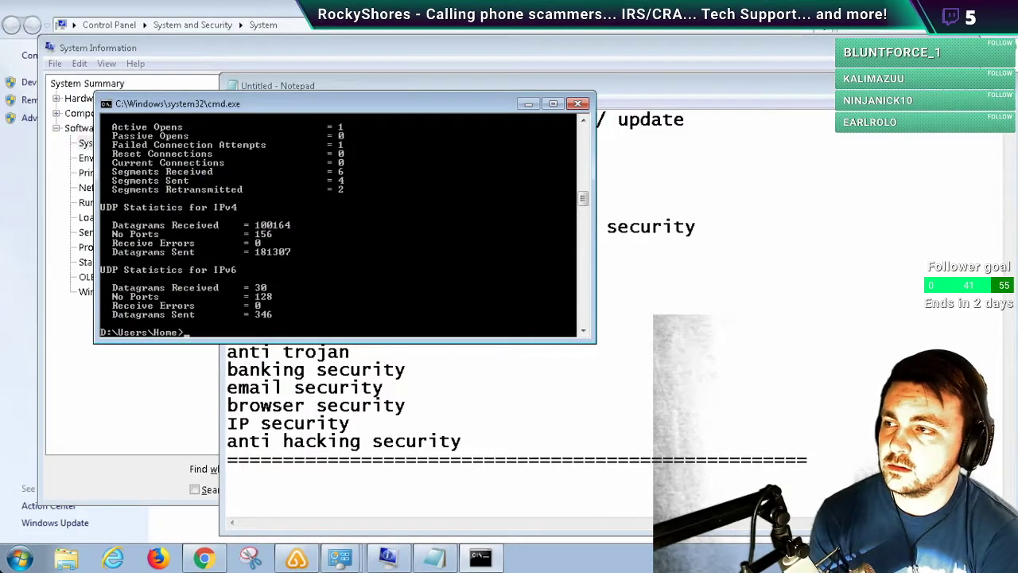
- Highlight the Current Connections row under TCP Statistics for IPv4 in the command output
scroll(345, 224, "up", 4)
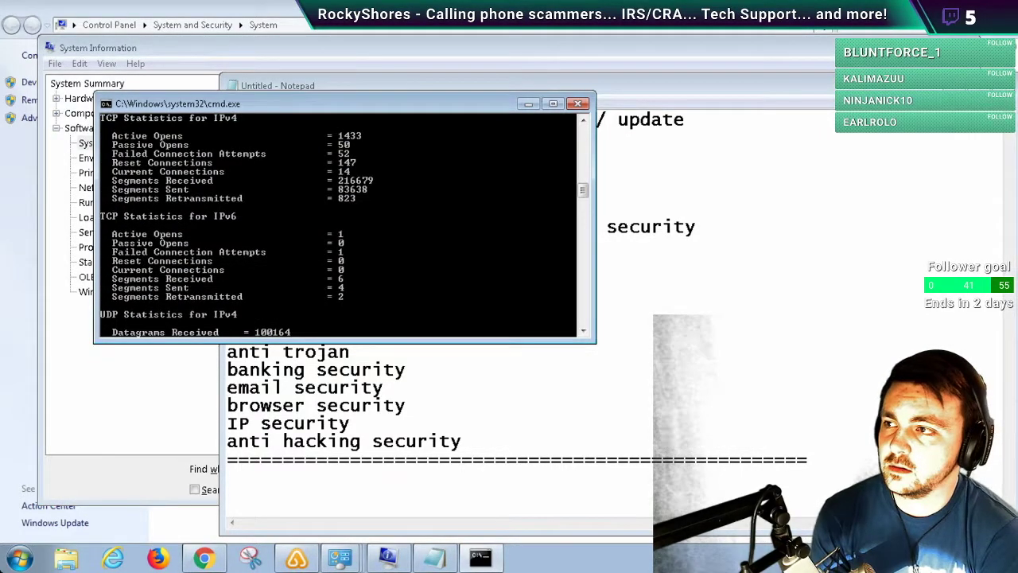
scroll(345, 224, "up", 1)
scroll(345, 224, "up", 2)
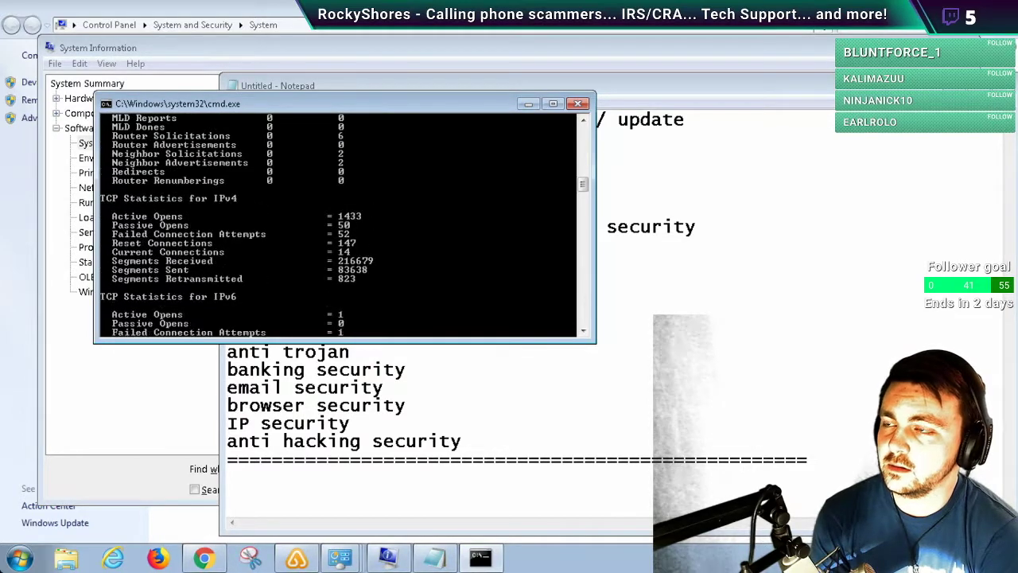
scroll(344, 224, "up", 1)
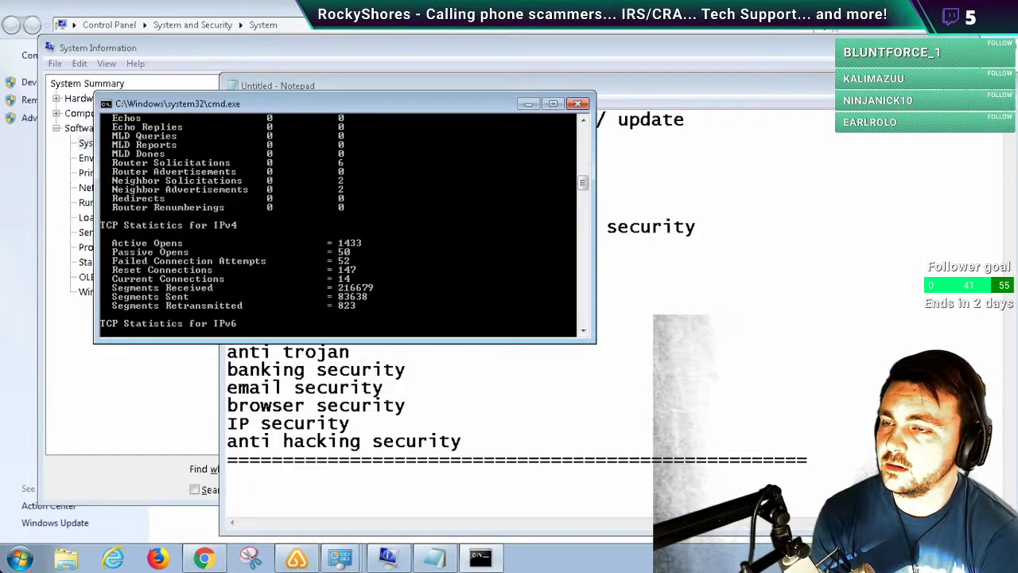
right_click(414, 263)
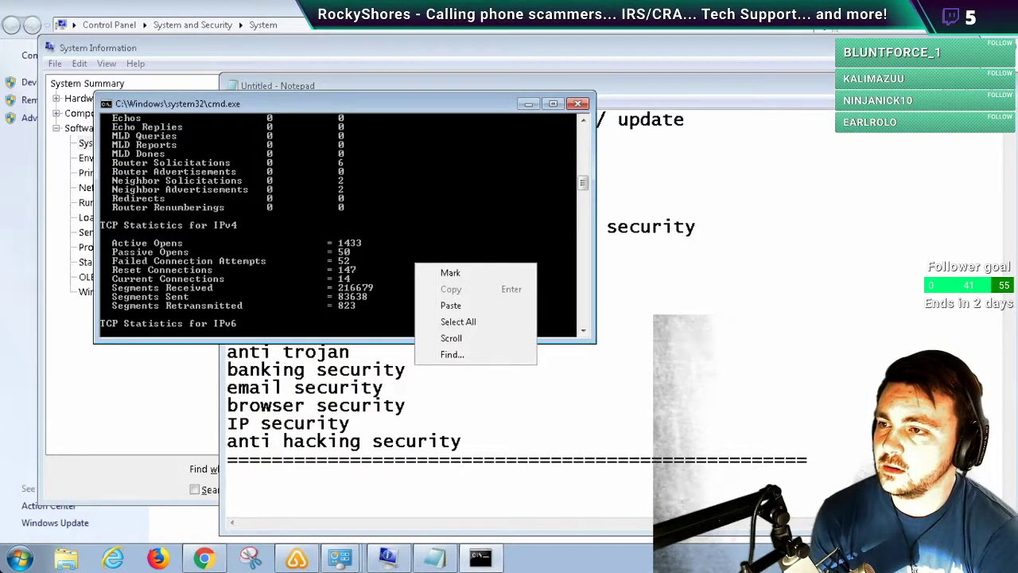
left_click(450, 272)
left_click_drag(112, 279, 393, 279)
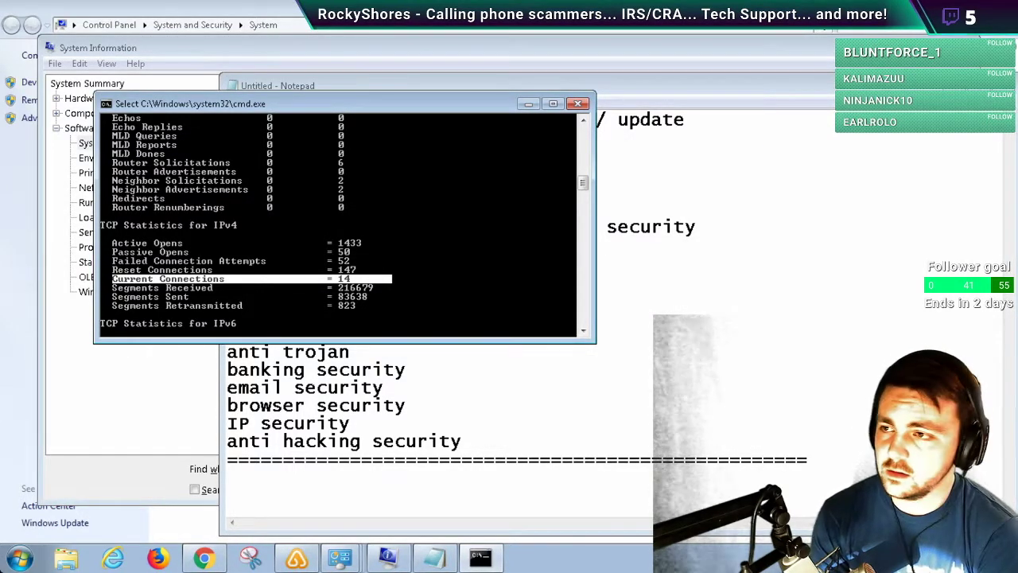
- Close the Command Prompt and maximize the Notepad window with the security notes
key("alt+F4")
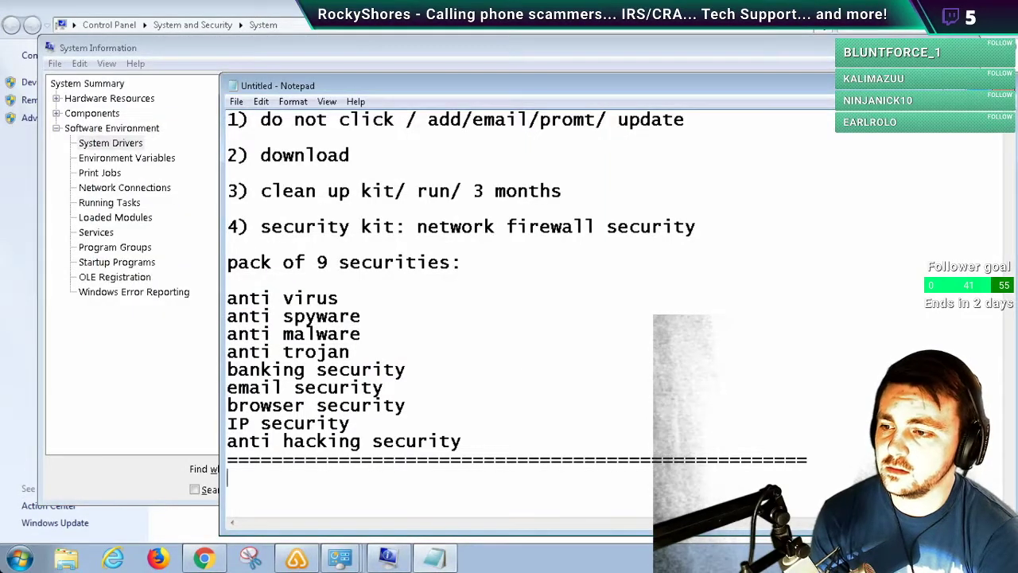
key("super+Up")
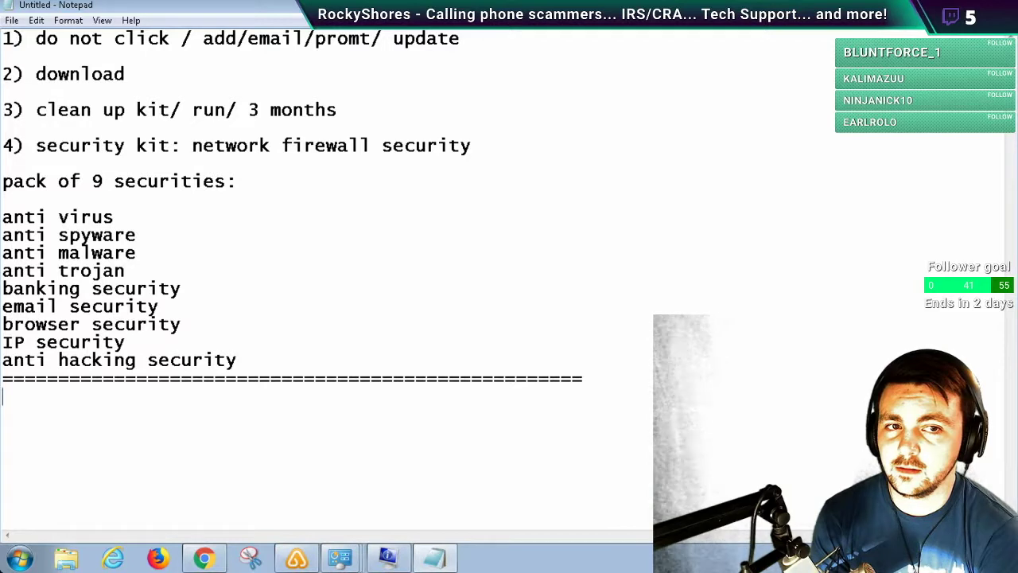
key("super+r")
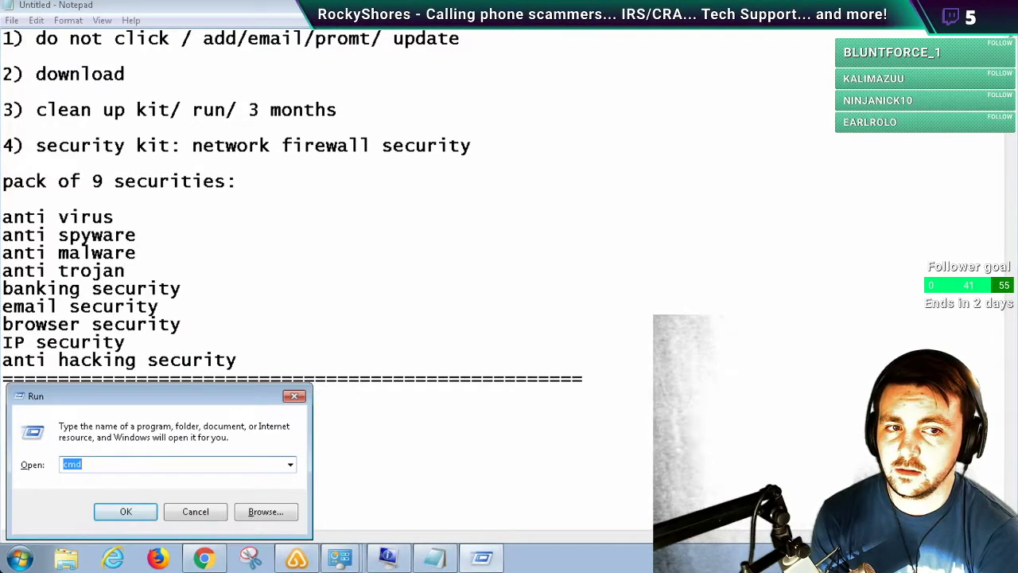
type("iex")
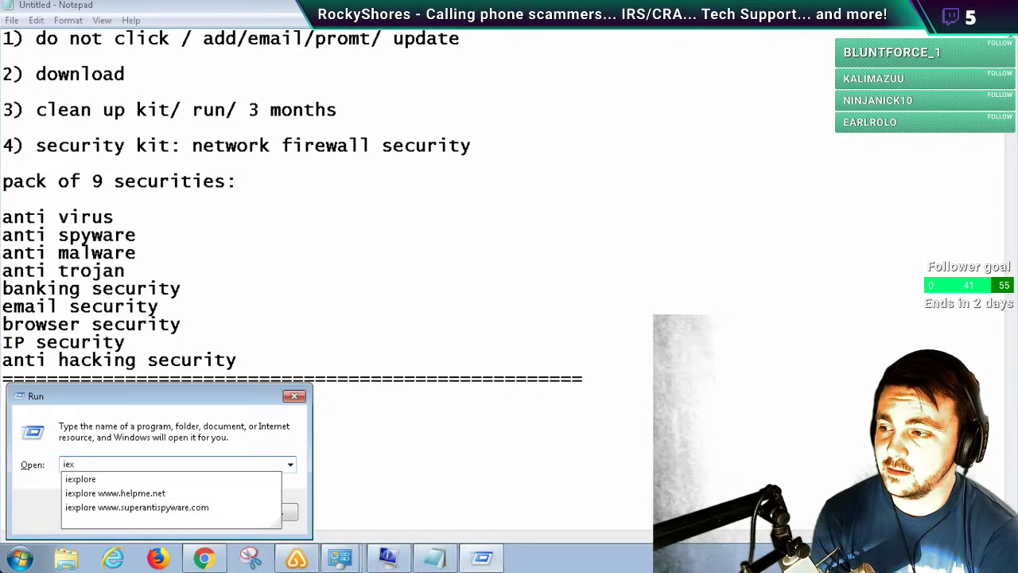
key("Down")
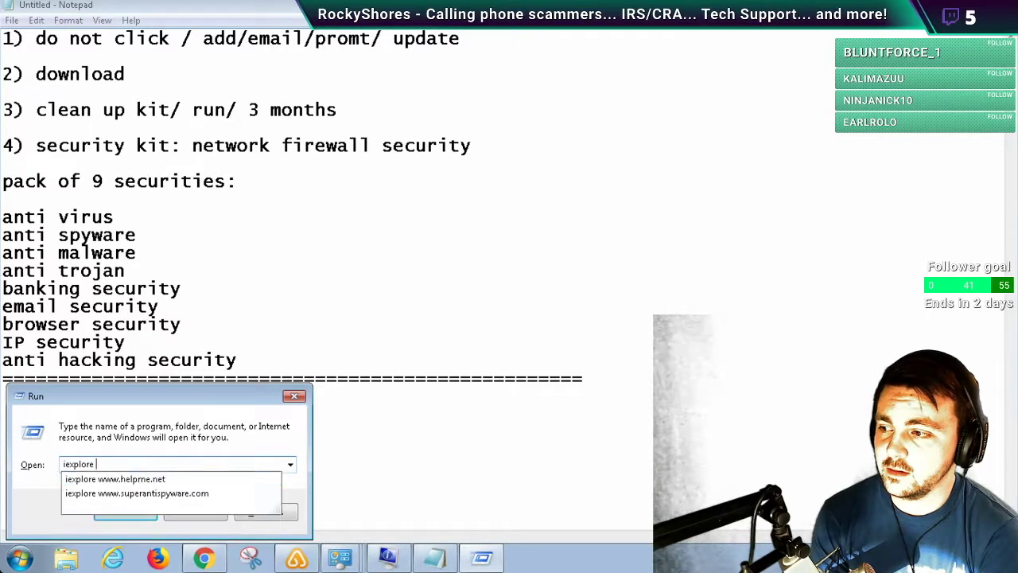
type("www")
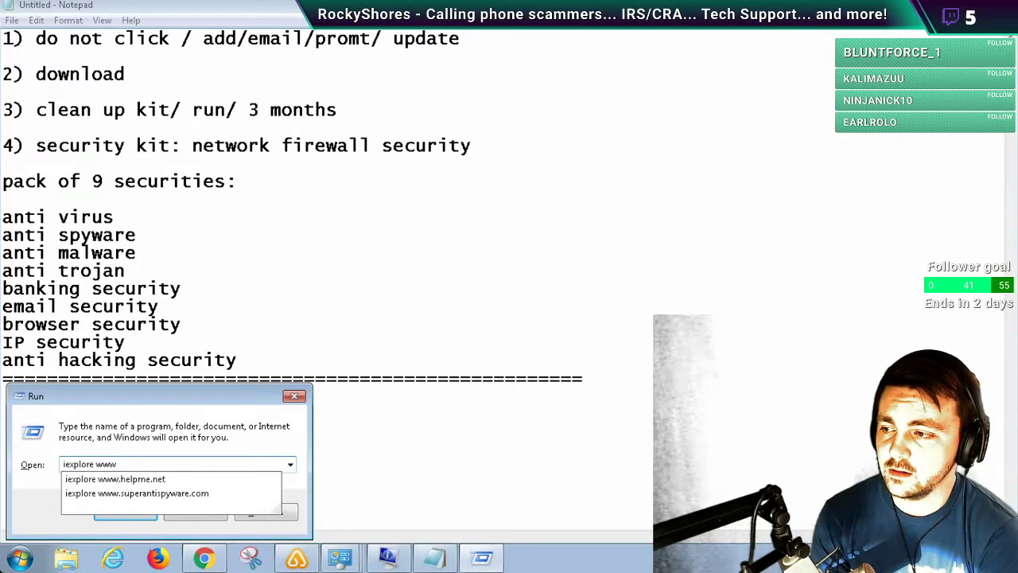
type(".google.com")
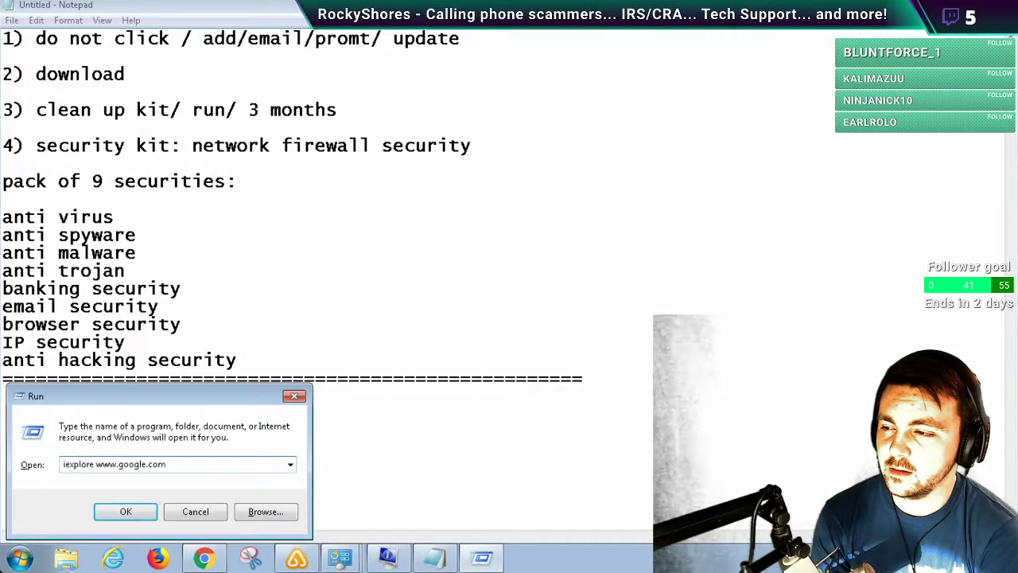
key("Return")
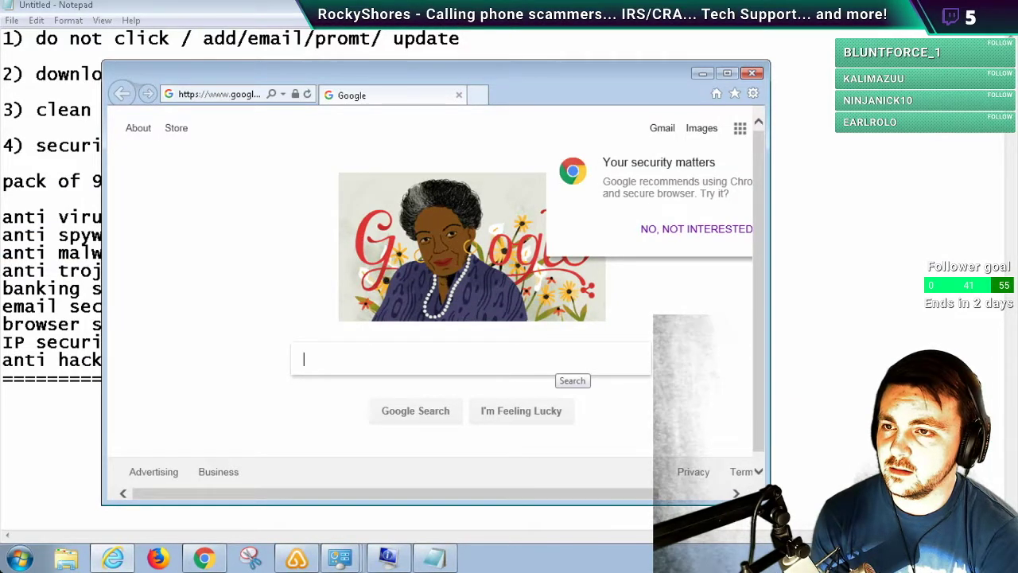
- Search Google for "advance identity protector"
type("adv")
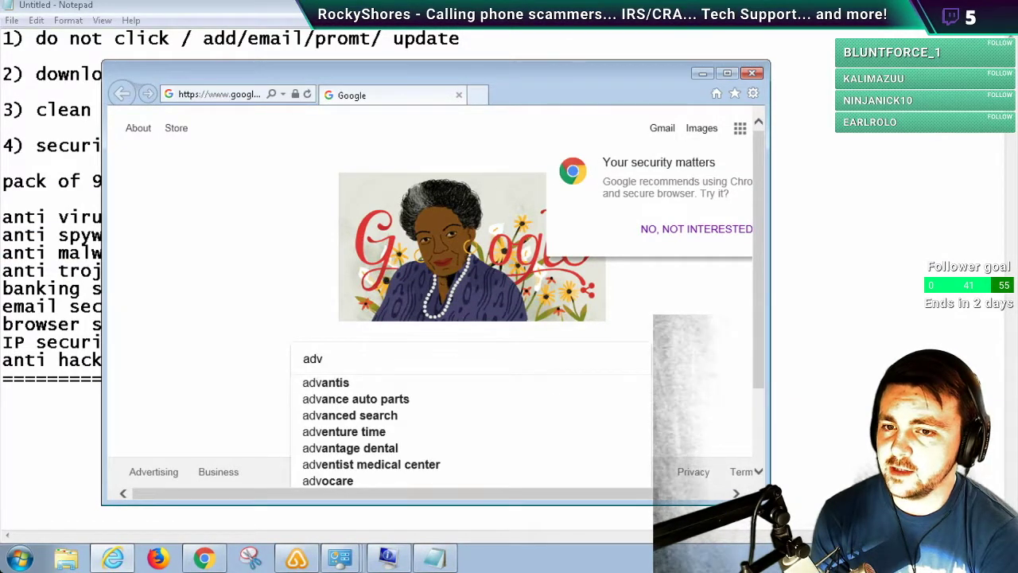
type("a")
type("n")
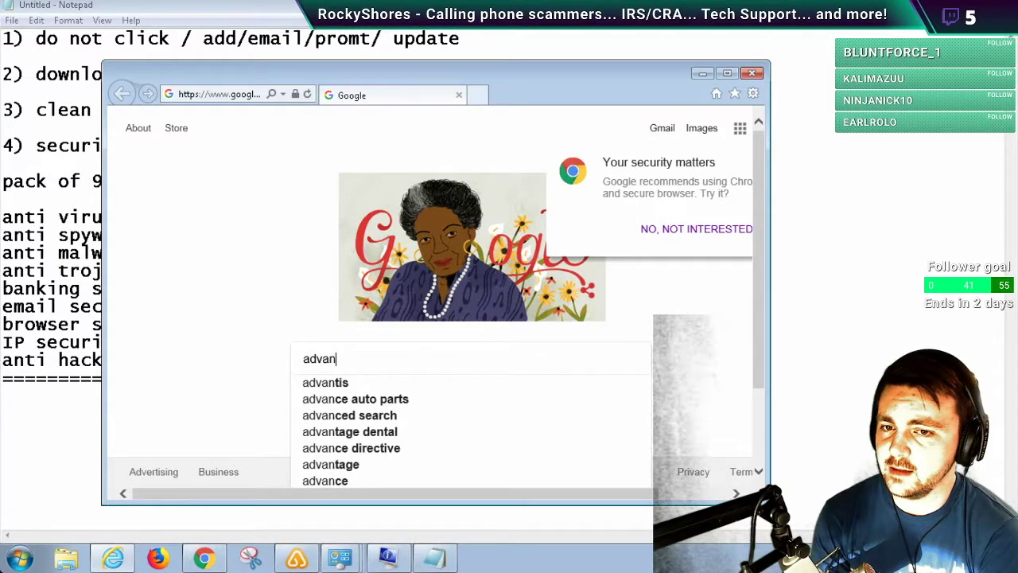
type("ce i")
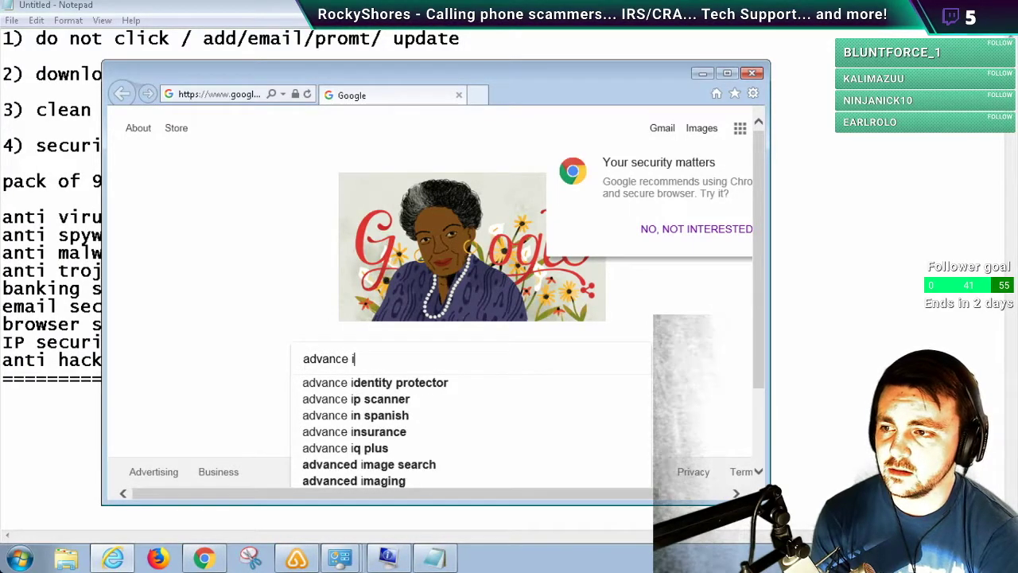
key("Down")
key("Return")
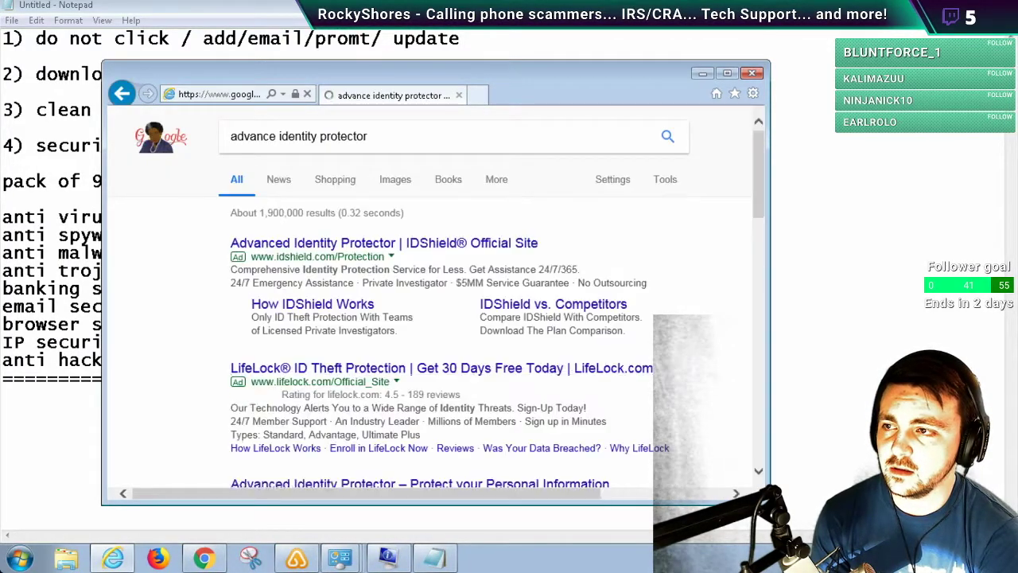
- Maximize the browser and start the Advanced Identity Protector download from the advancedidentityprotector.com search result
left_click(727, 72)
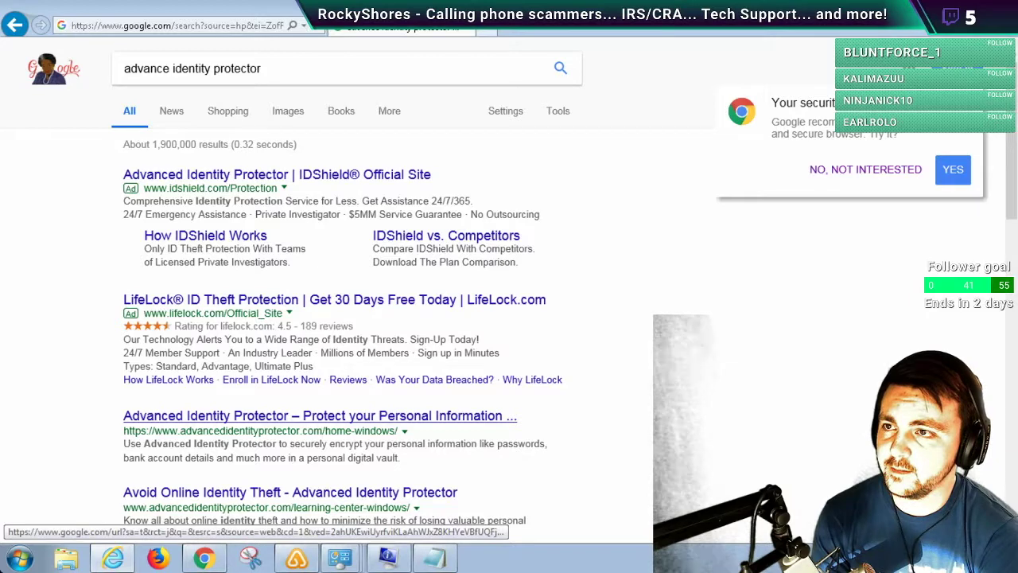
left_click(318, 415)
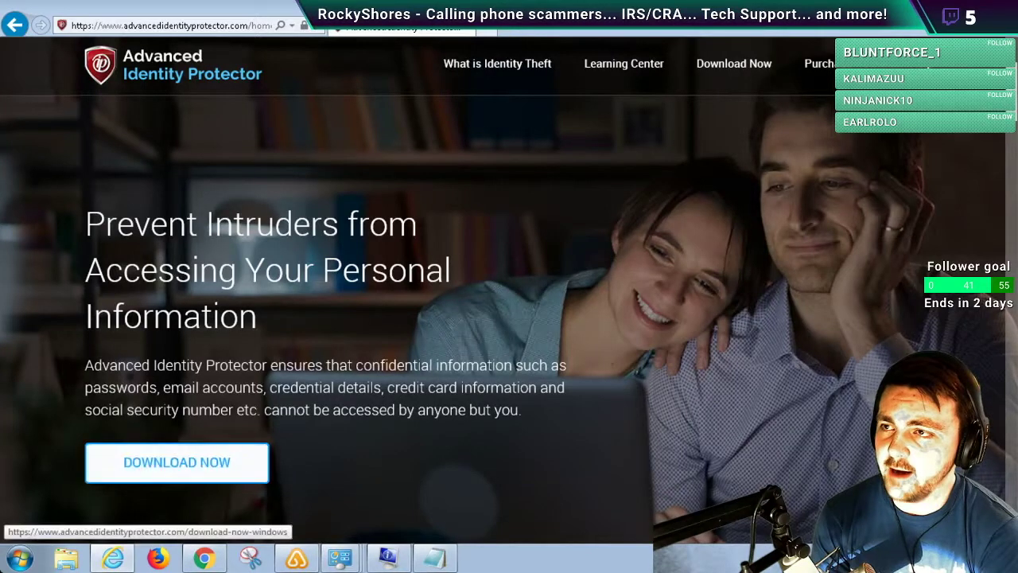
left_click(177, 462)
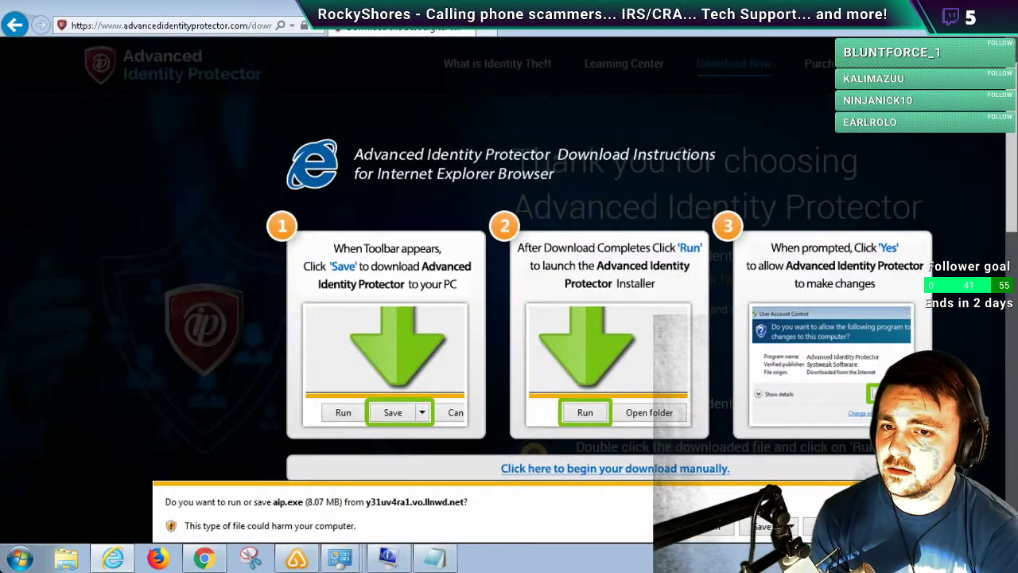
- Run the aip.exe installer, allow it to make changes, and install Advanced Identity Protector in the default path
key("alt+r")
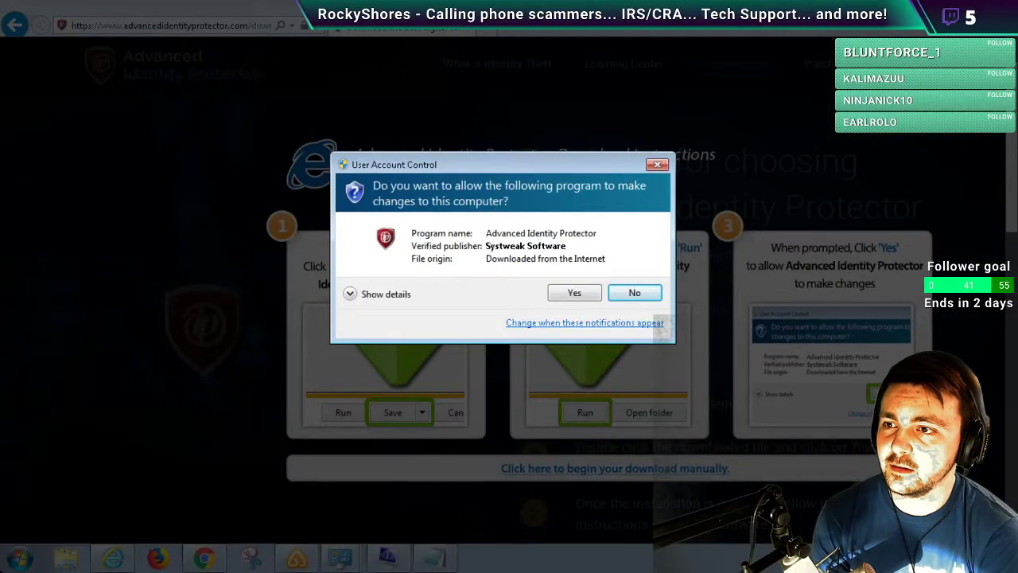
key("Return")
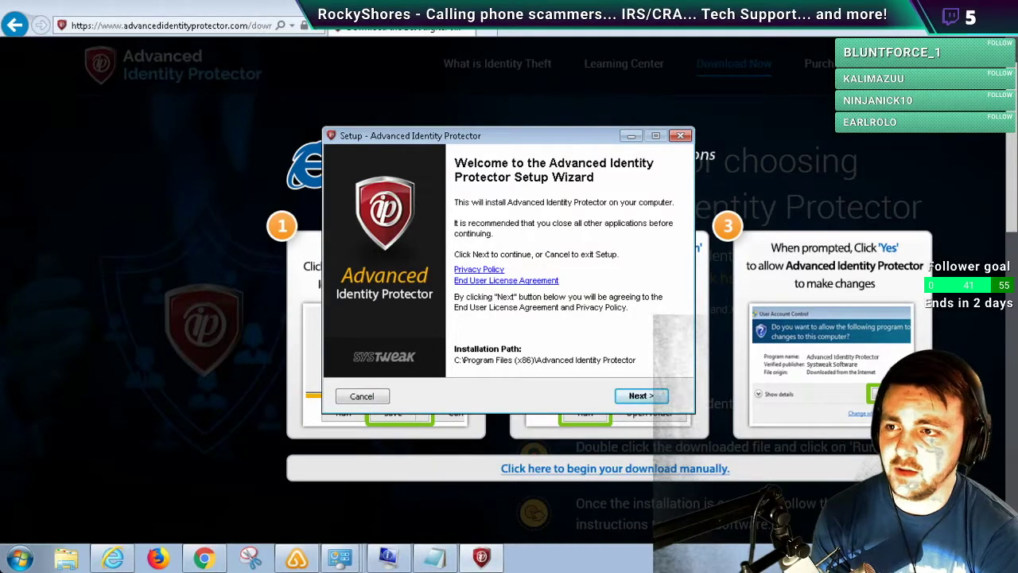
key("Return")
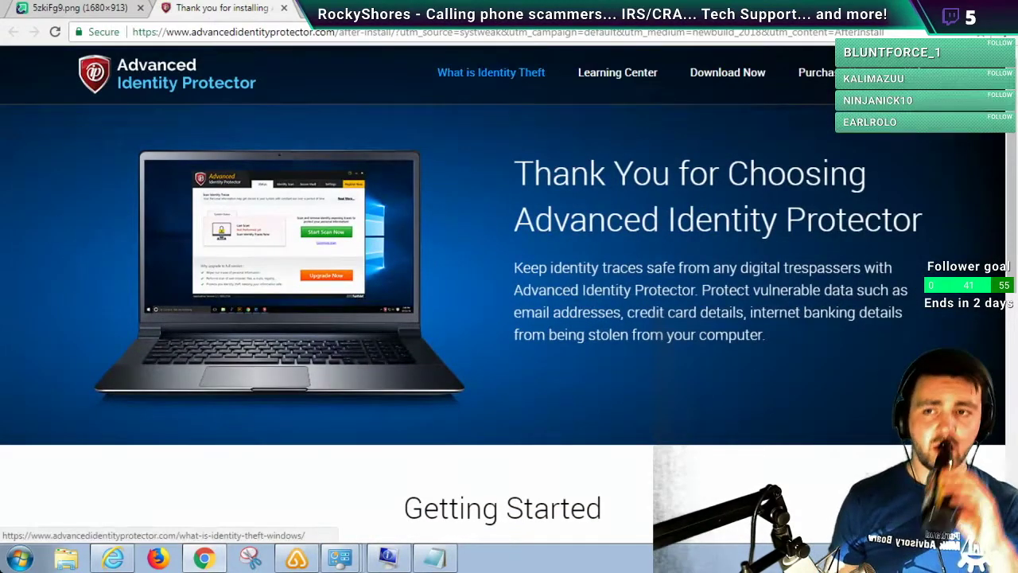
- Open the What is Identity Theft page, and run an identity trace scan in Advanced Identity Protector before closing the program
left_click(490, 72)
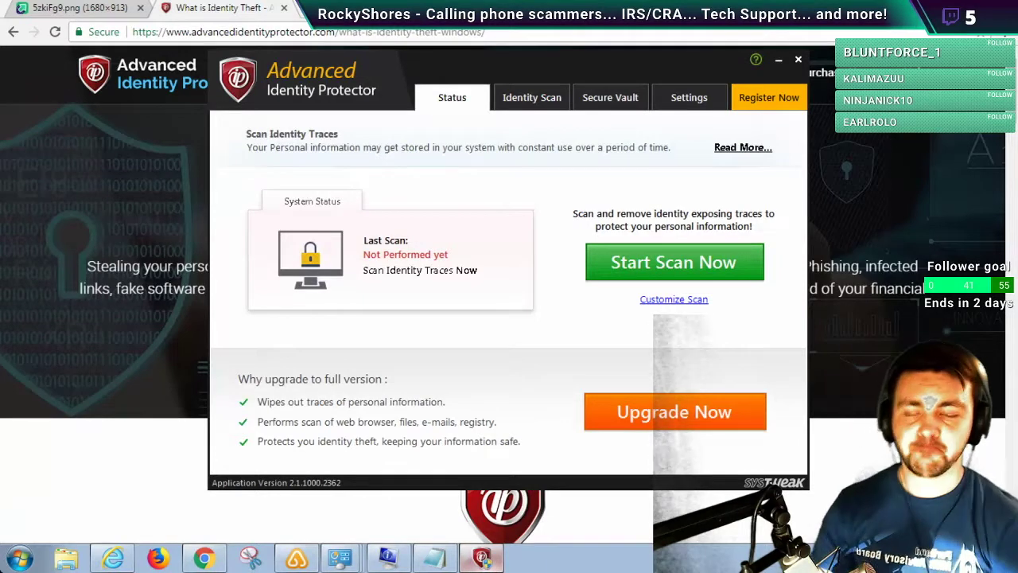
left_click(675, 262)
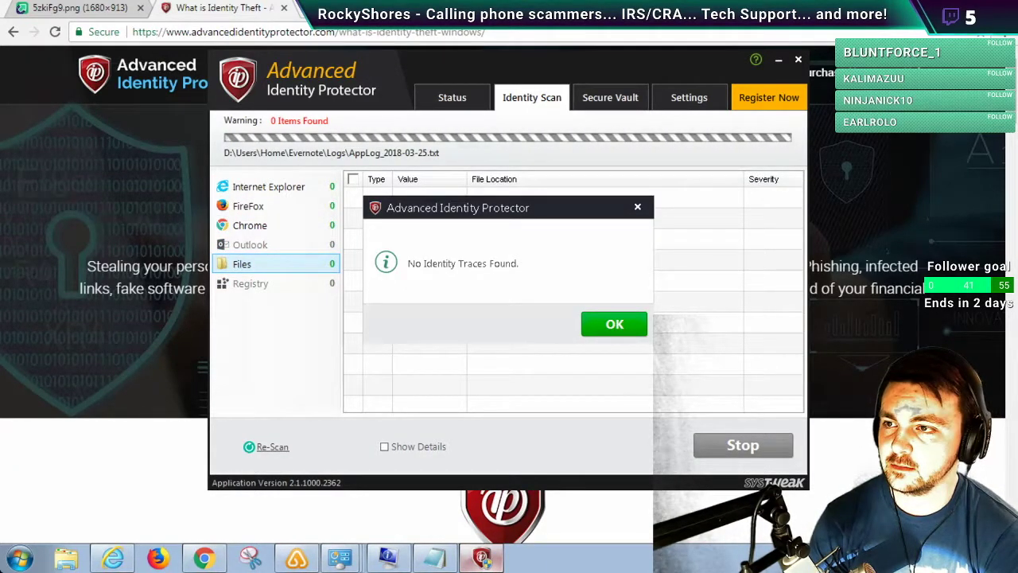
key("Return")
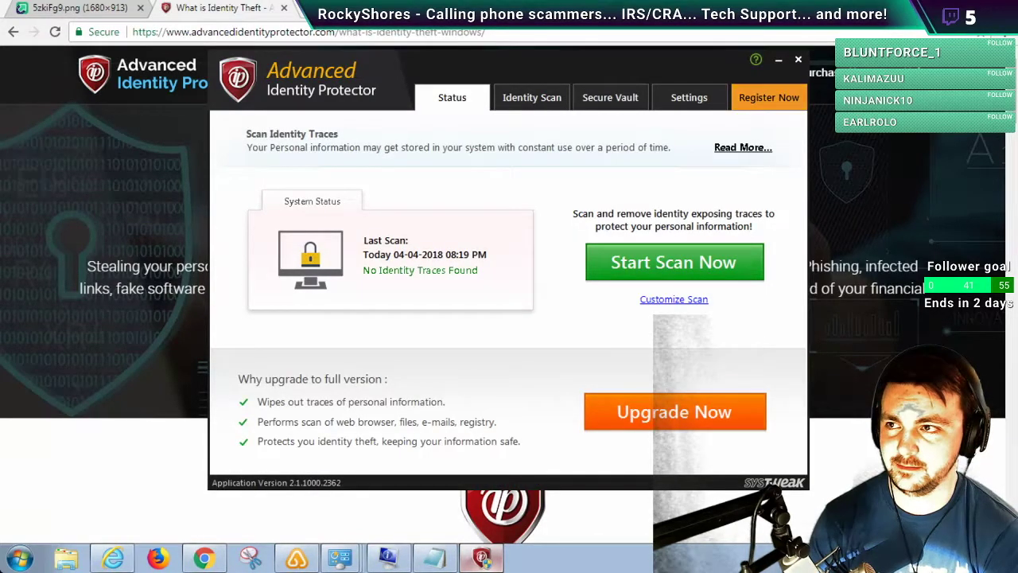
key("alt+F4")
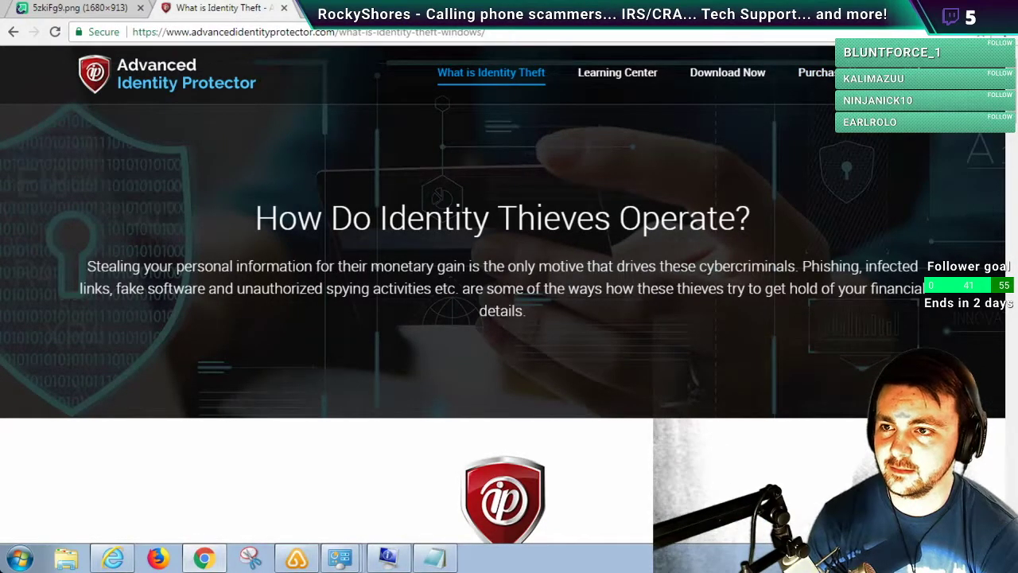
- Circle "monetary gain" and underline the phrase from "Phishing, infected links" to "spying activities etc." on the page, and clear the markings
mouse_move(372, 268)
left_mouse_down()
mouse_move(382, 282)
mouse_move(451, 278)
mouse_move(469, 253)
mouse_move(374, 250)
left_mouse_up()
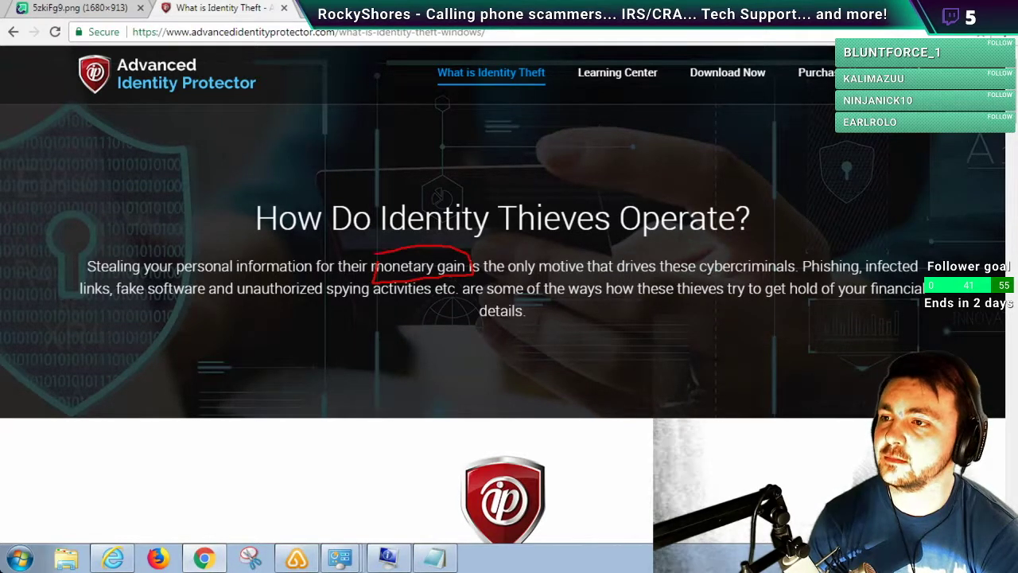
mouse_move(802, 253)
left_mouse_down()
mouse_move(805, 276)
mouse_move(919, 277)
left_mouse_up()
mouse_move(74, 289)
left_mouse_down()
mouse_move(137, 304)
mouse_move(334, 307)
mouse_move(466, 289)
left_mouse_up()
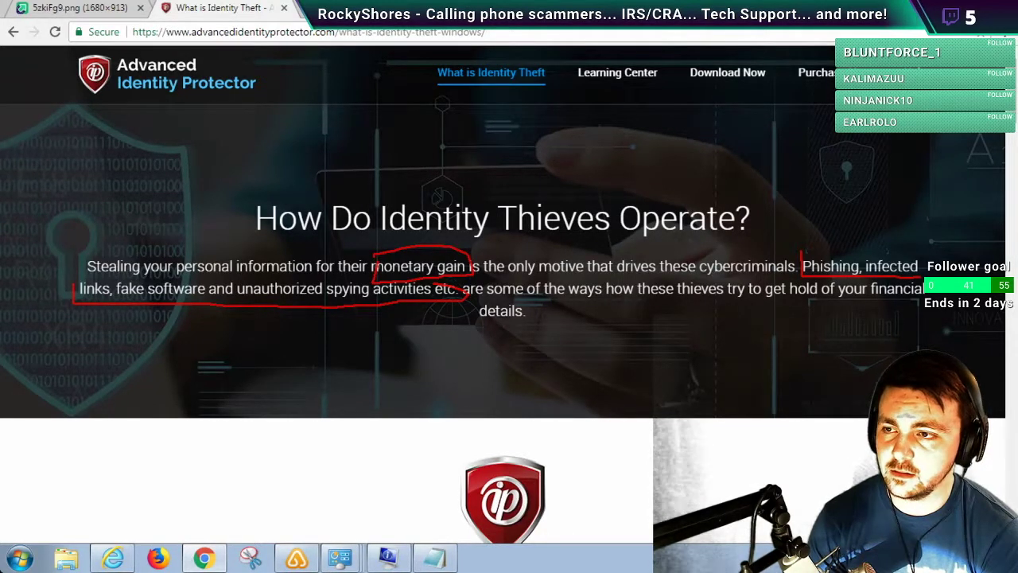
key("Escape")
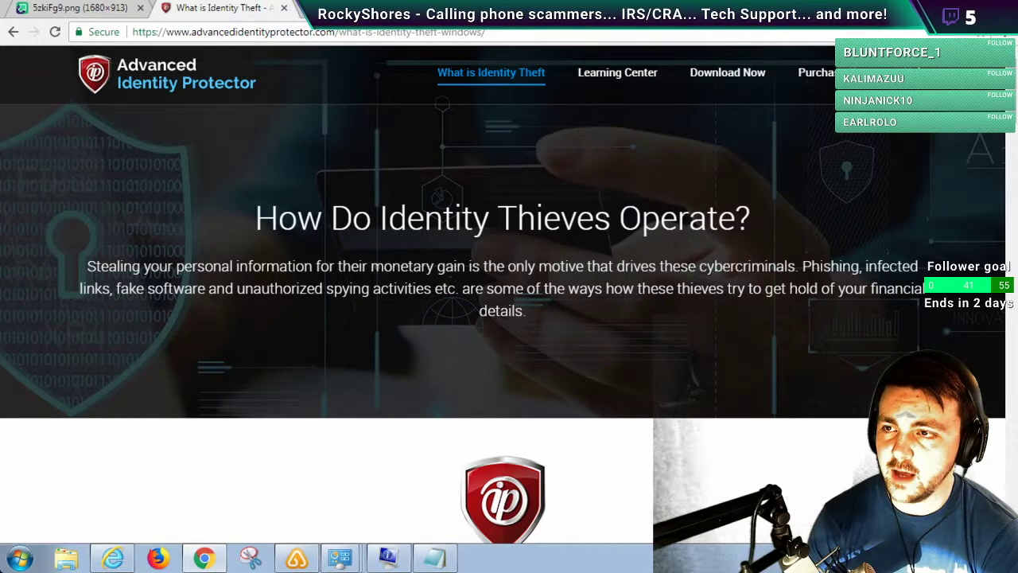
- Switch to Notepad and add about twenty blank lines below the separator line of equals signs
key("alt+Tab")
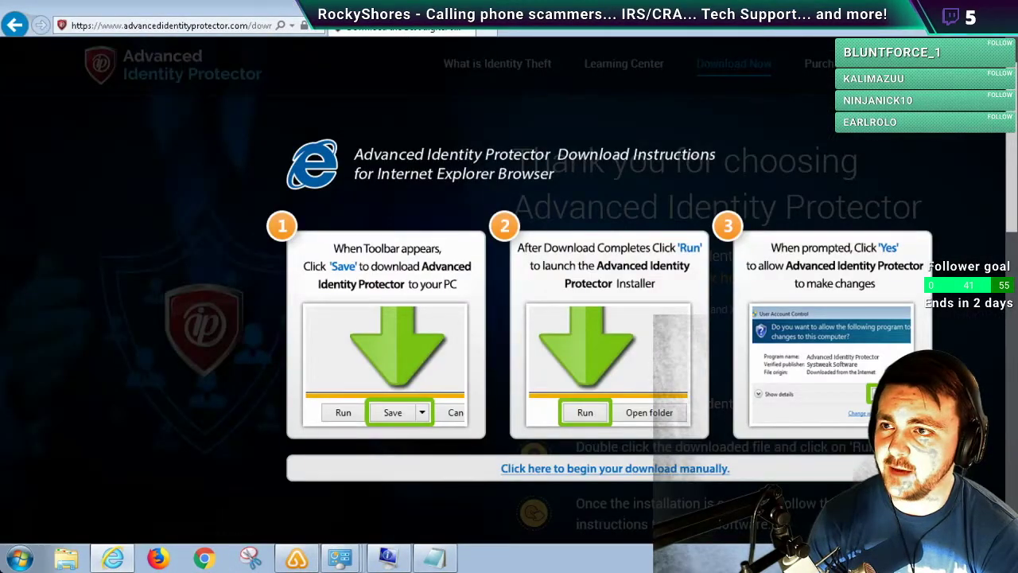
key("alt+Tab")
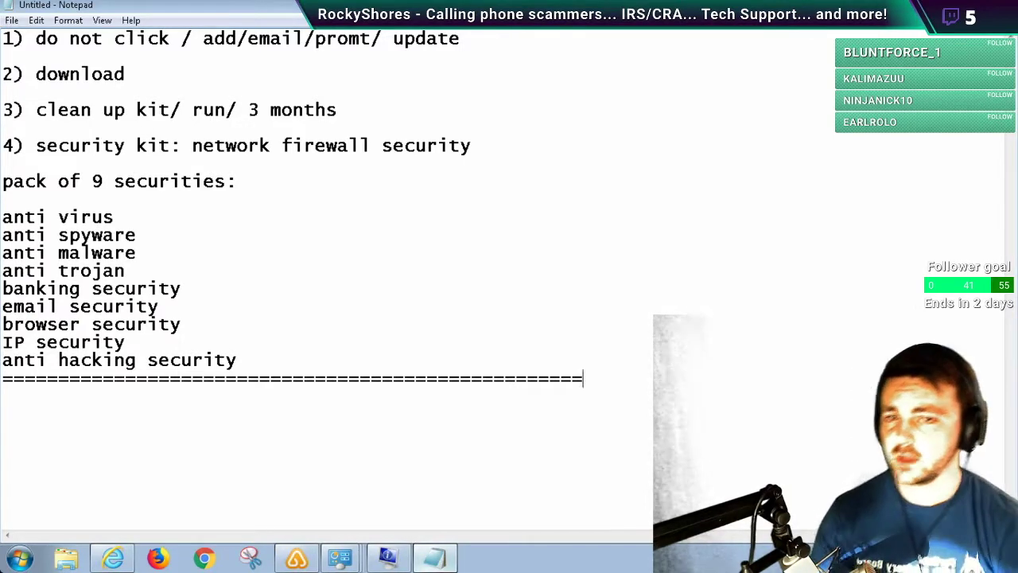
key("Return")
key("Return")
key("Return")
key("Return")
key("Return")
key("Return")
key("Return")
key("Return")
key("Return")
key("Return")
key("Return")
key("Return")
key("Return")
key("Return")
key("Return")
key("Return")
key("Return")
key("Return")
key("Return")
key("Return")
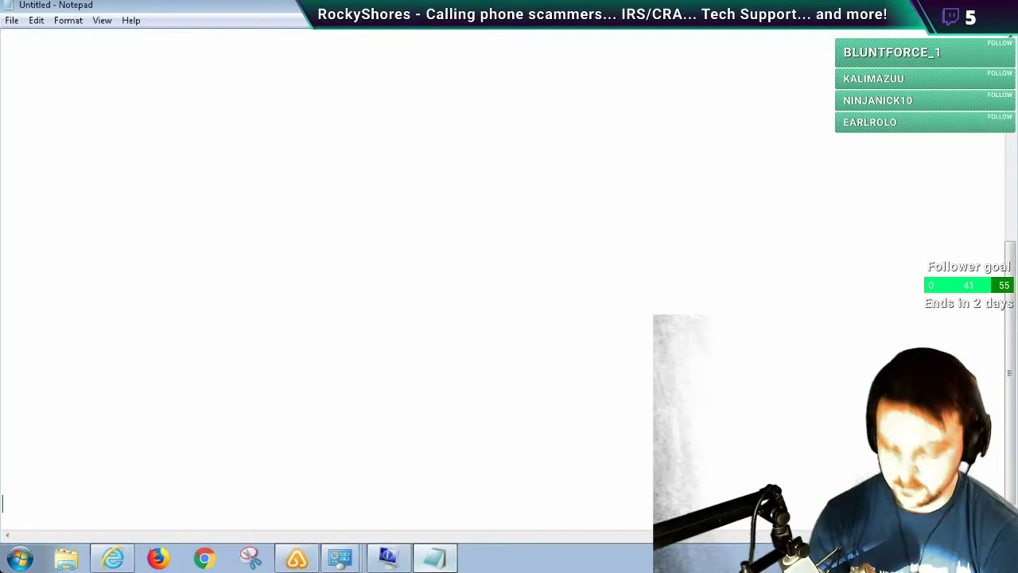
scroll(318, 279, "up", 10)
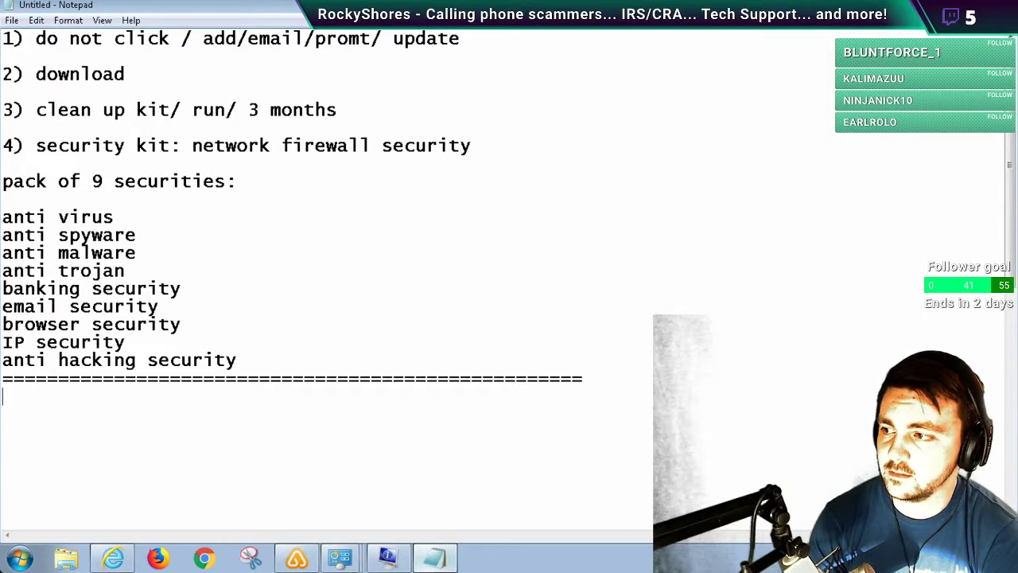
- Write the heading "Report :" below the separator, followed by the line "infections: 7 days....818"
type("Report :")
key("Return")
type("im")
key("BackSpace")
type("nfec")
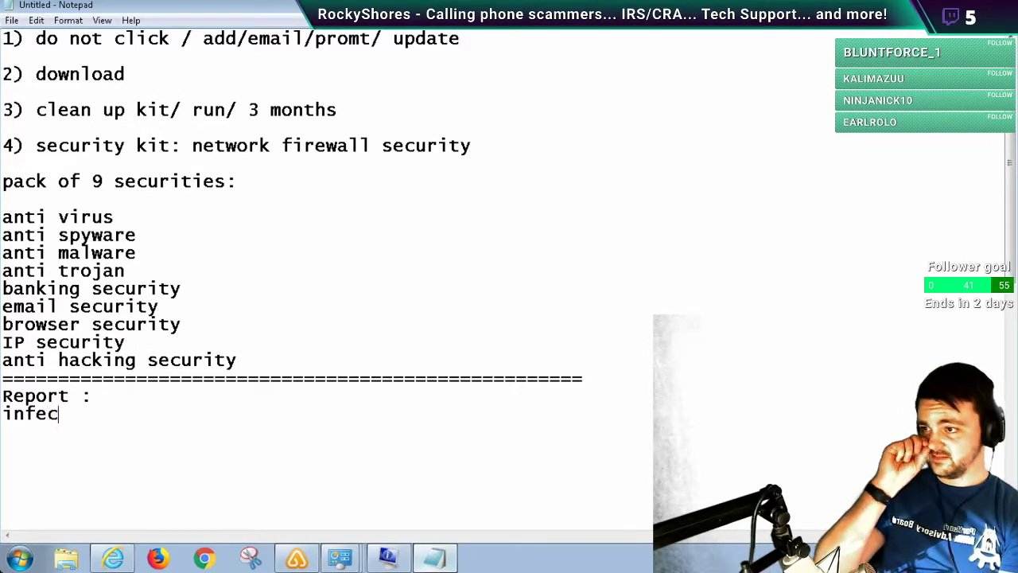
type("tions:  ")
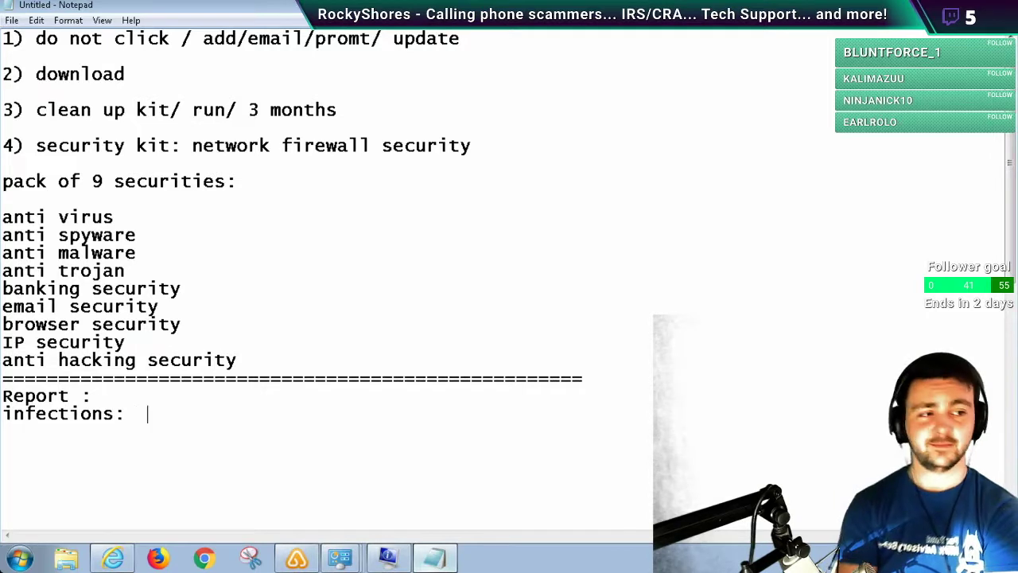
type("7 d")
type("ays")
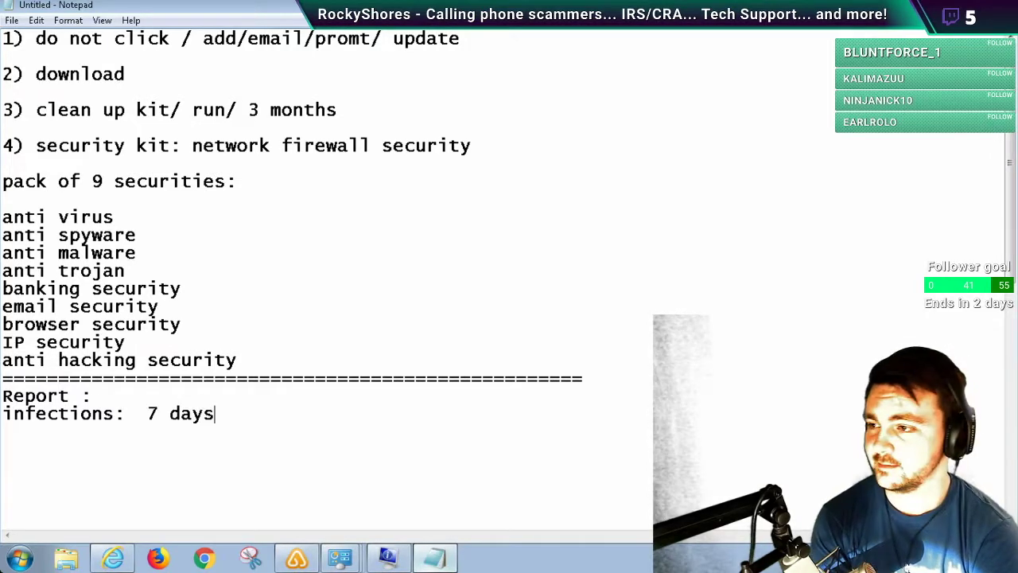
type("....8")
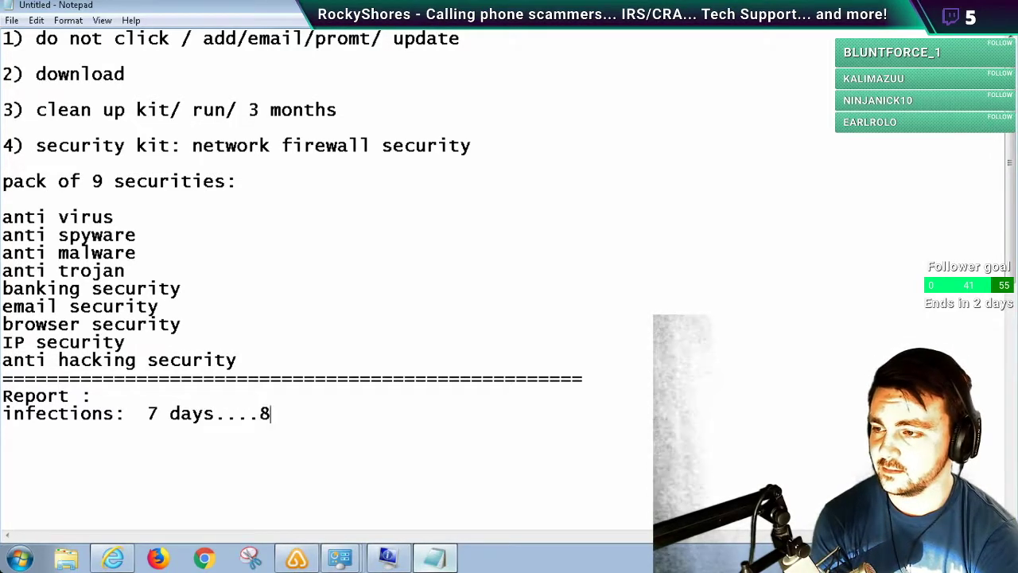
type("18")
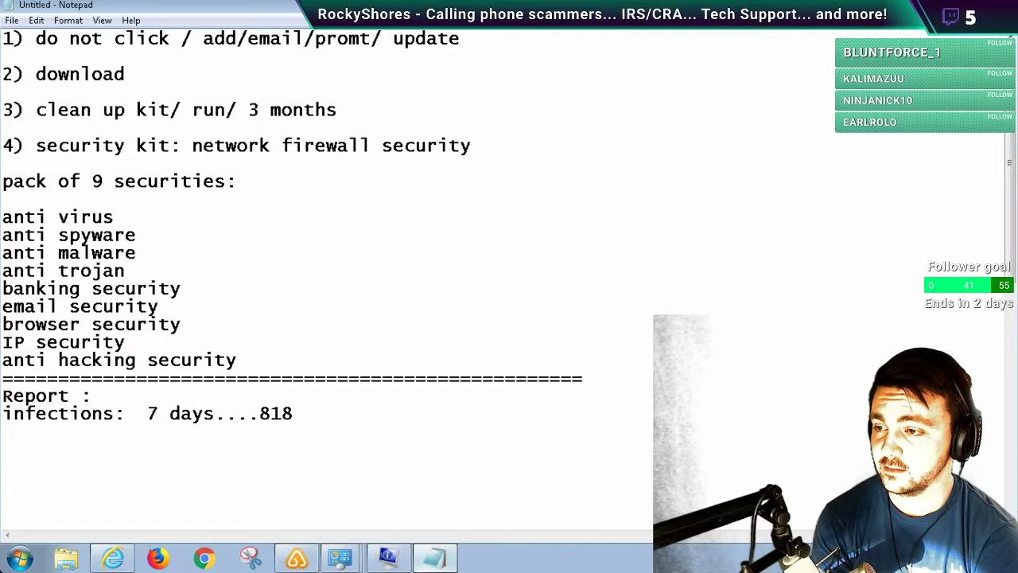
- Below the infections line, leave a blank line and add the report lines "software : 26%" and "drivers: 46%"
key("Return")
type("software : 26%")
key("Return")
type("dri")
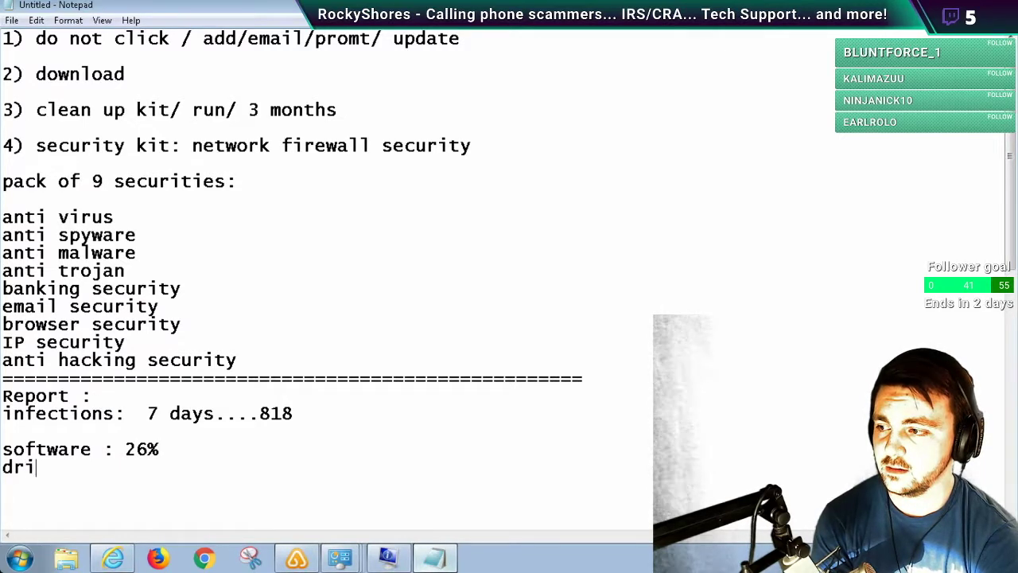
type("vers: 46%")
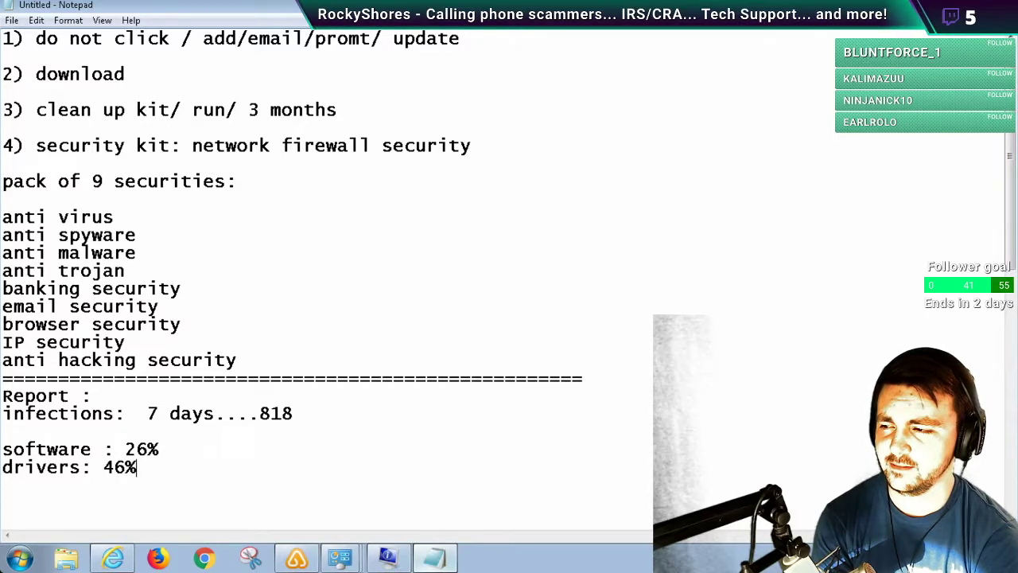
- Leave two blank lines below the drivers line and add "browser/ hacking files" and "IP address/ open", separated by a blank line
key("Return")
key("Return")
key("Return")
key("Return")
key("Return")
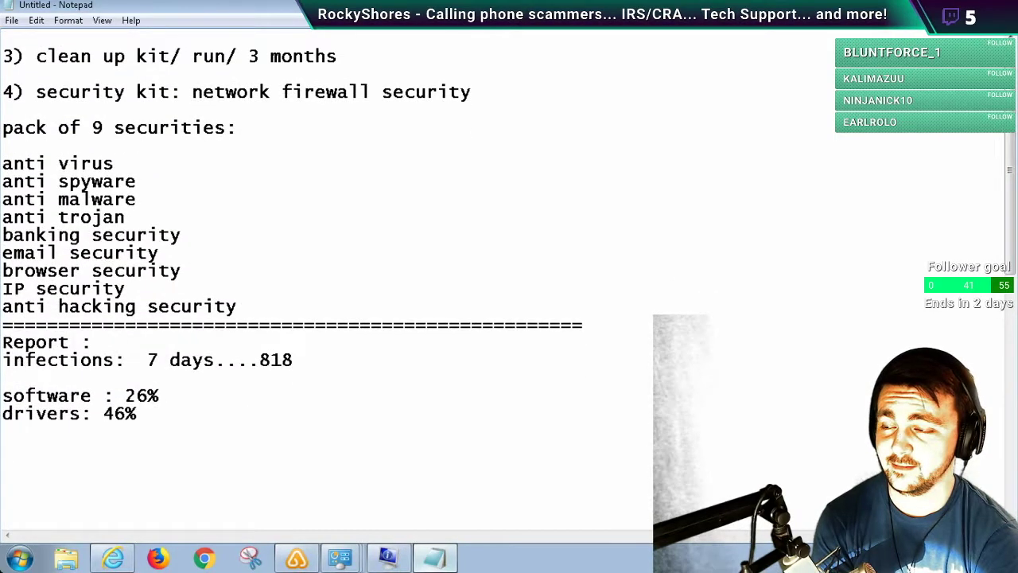
key("BackSpace")
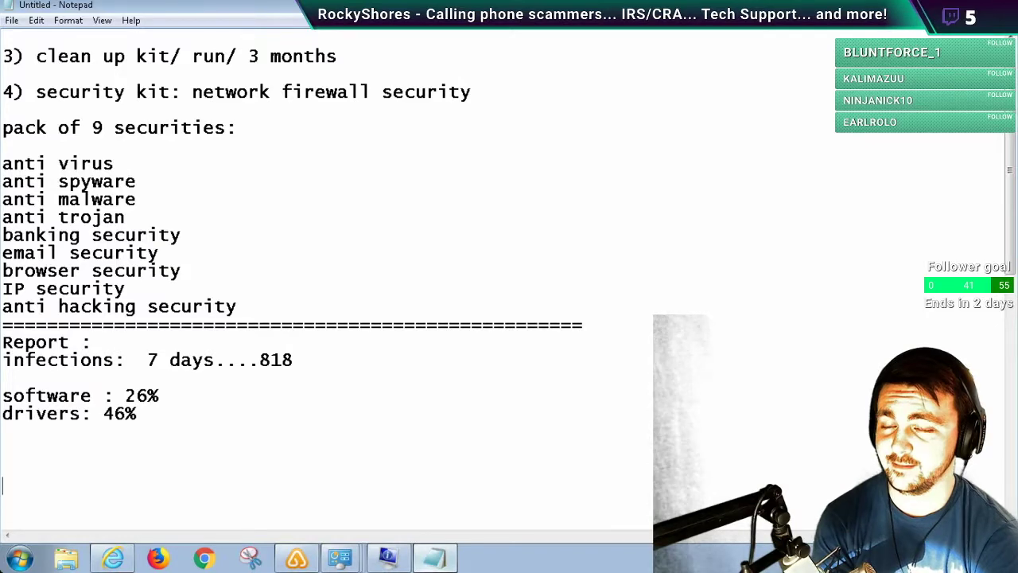
type("browser")
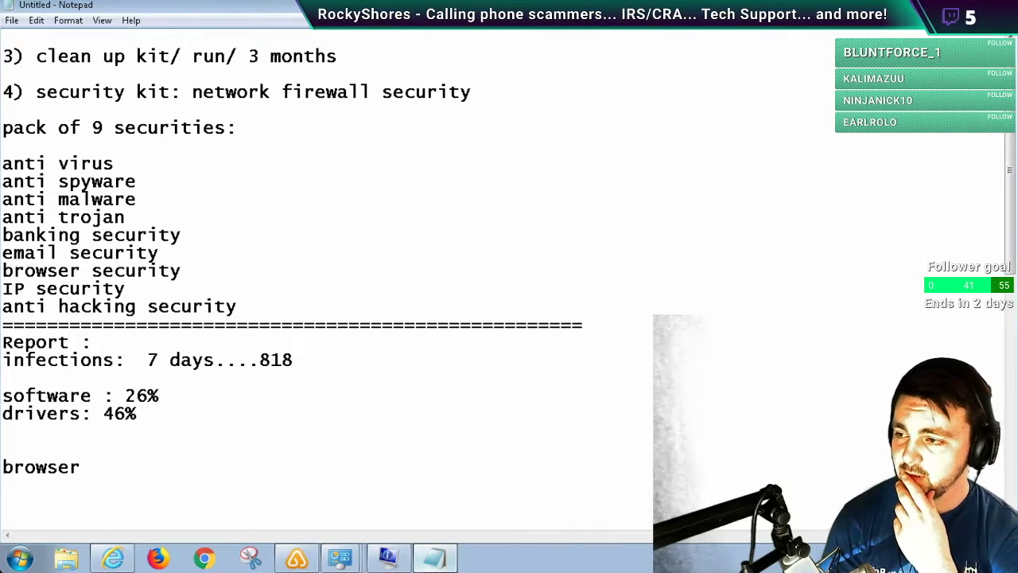
type("/ hacki")
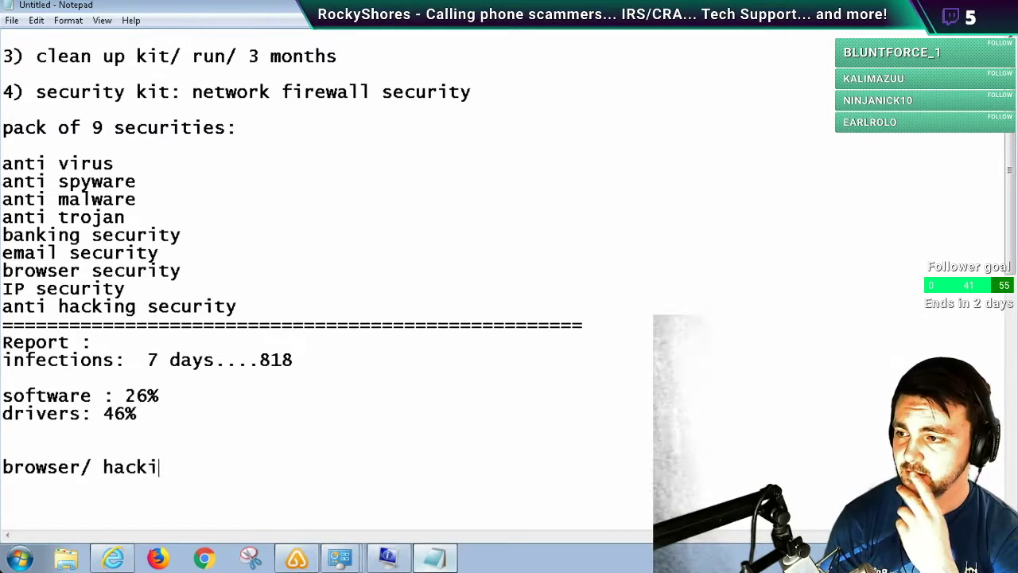
type("ng files")
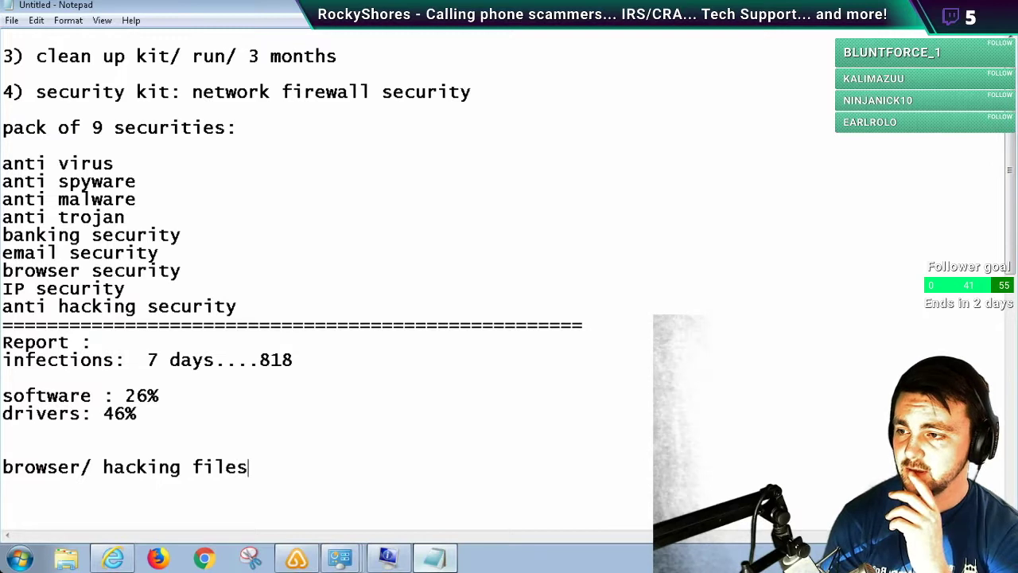
key("Return")
type("IP address/ open")
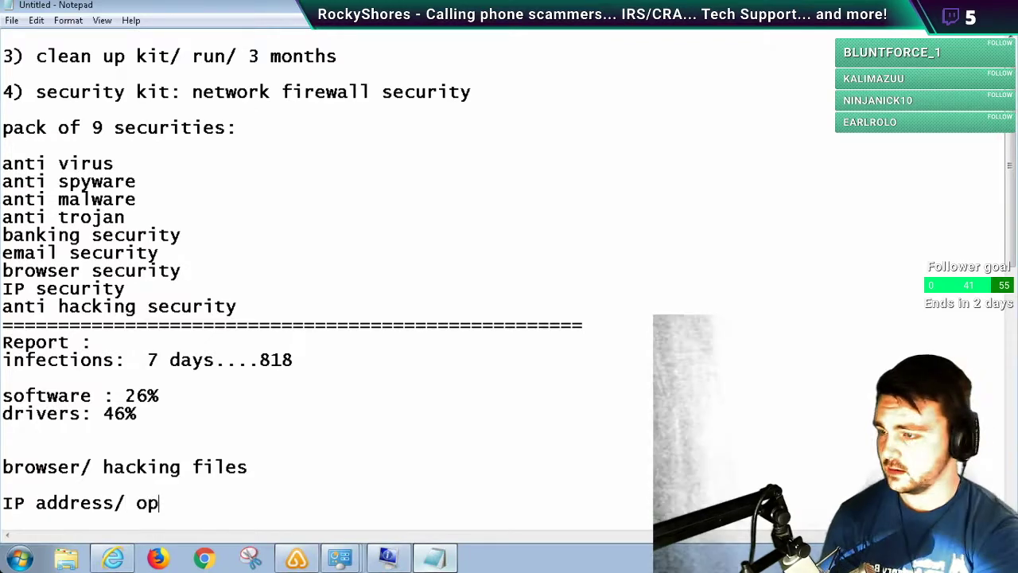
- Add a separator line of about 39 equals signs below "IP address/ open", followed by several blank lines
key("Return")
type("===============")
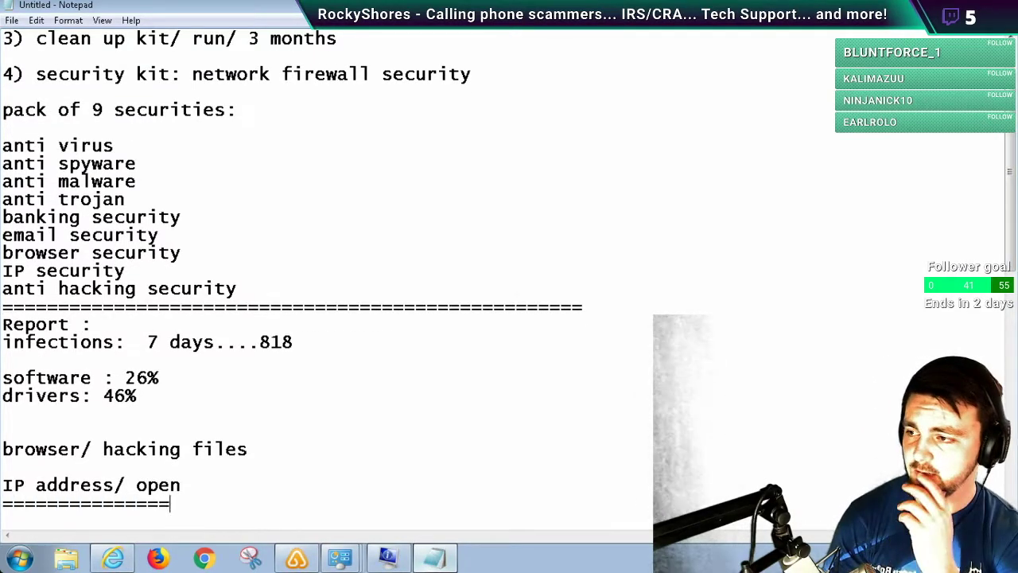
type("========================")
key("Return")
key("Return")
key("Return")
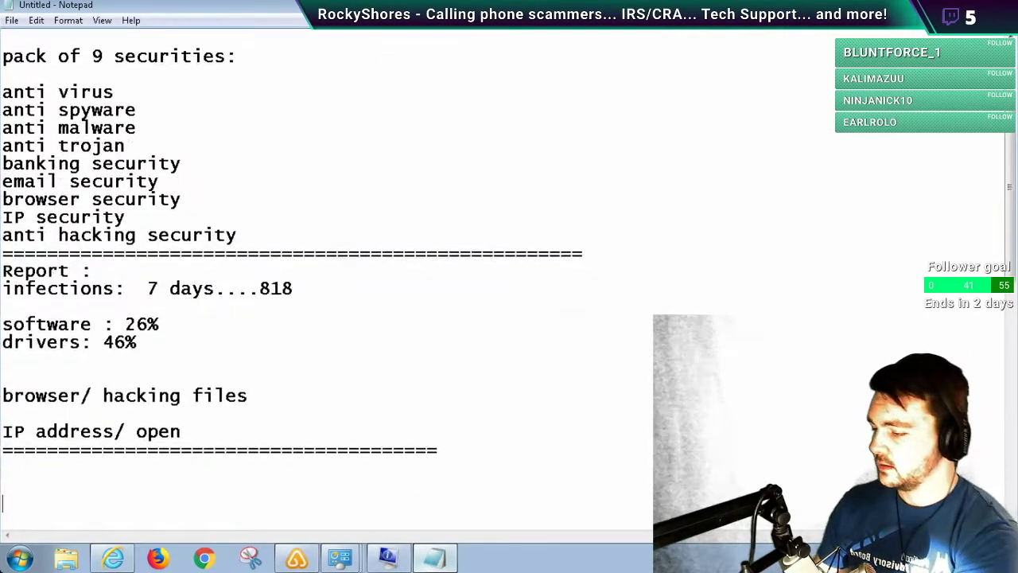
key("Return")
key("Return")
key("Return")
key("Return")
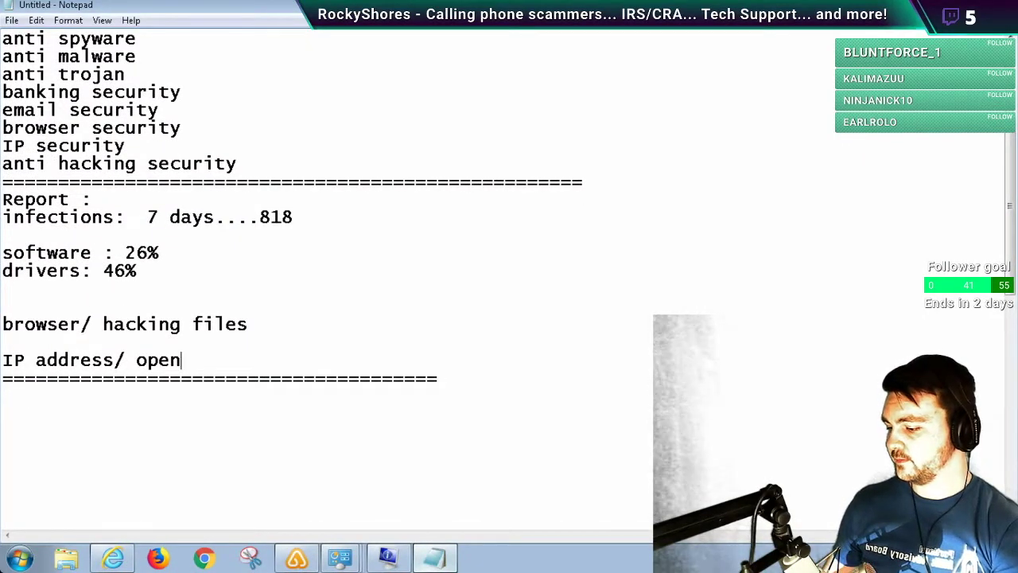
- Insert the line "address of network" between "IP address/ open" and the separator line
key("Return")
type("a")
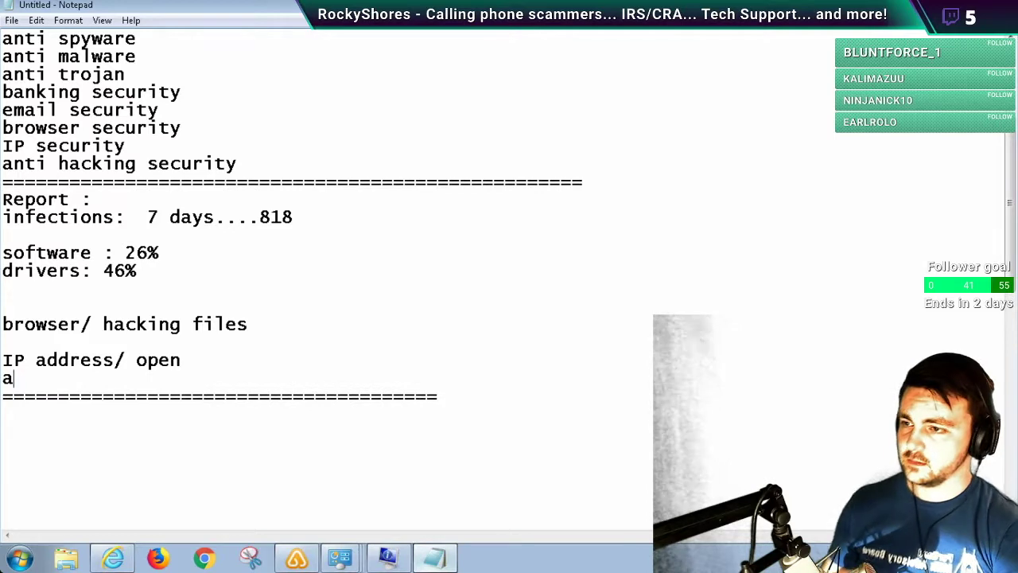
type("ddress of network")
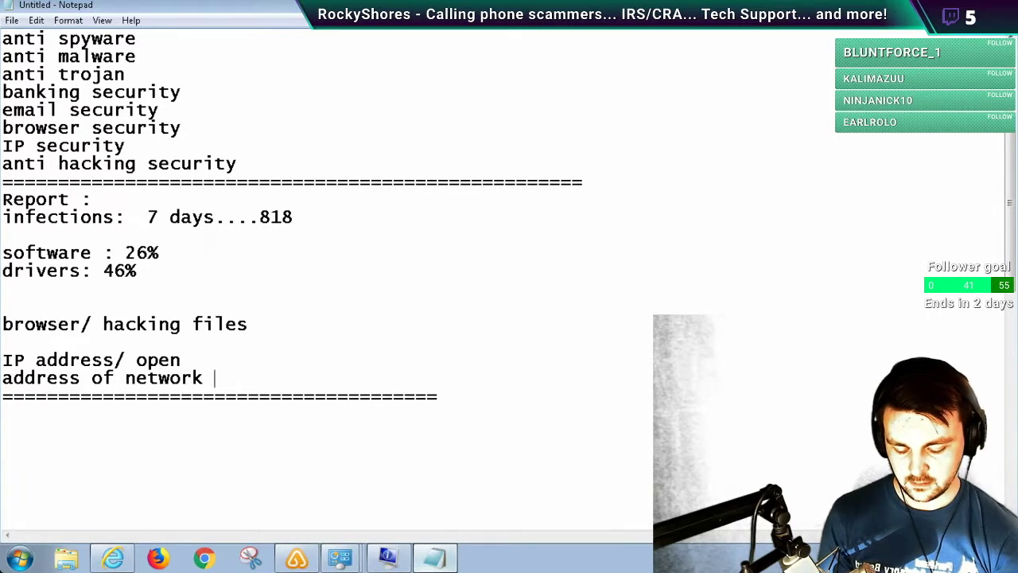
- Write "Microsoft cer tech, level-5 (network/ip)" on a new line directly below the second separator
left_click(438, 395)
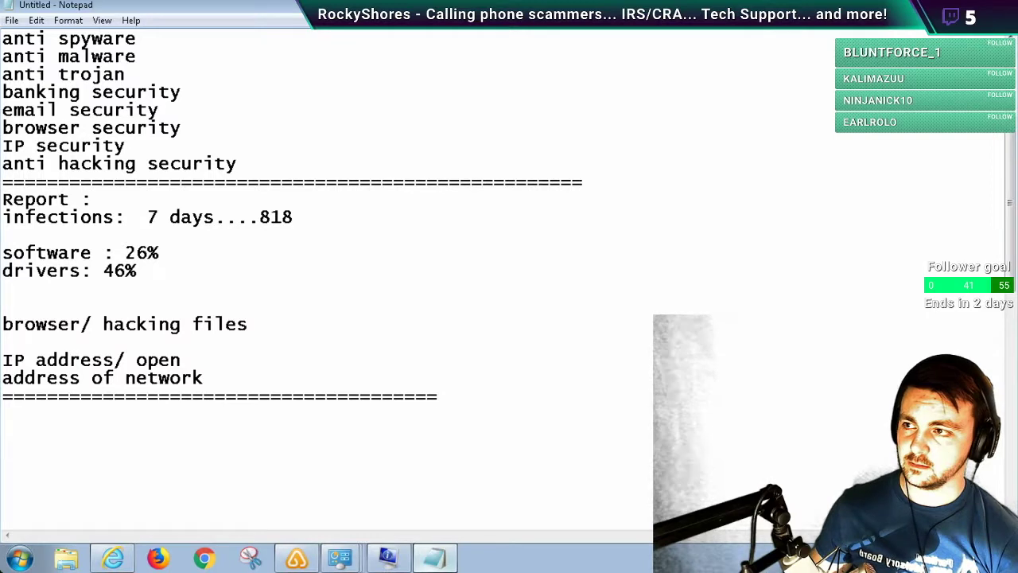
key("Return")
type("Mi")
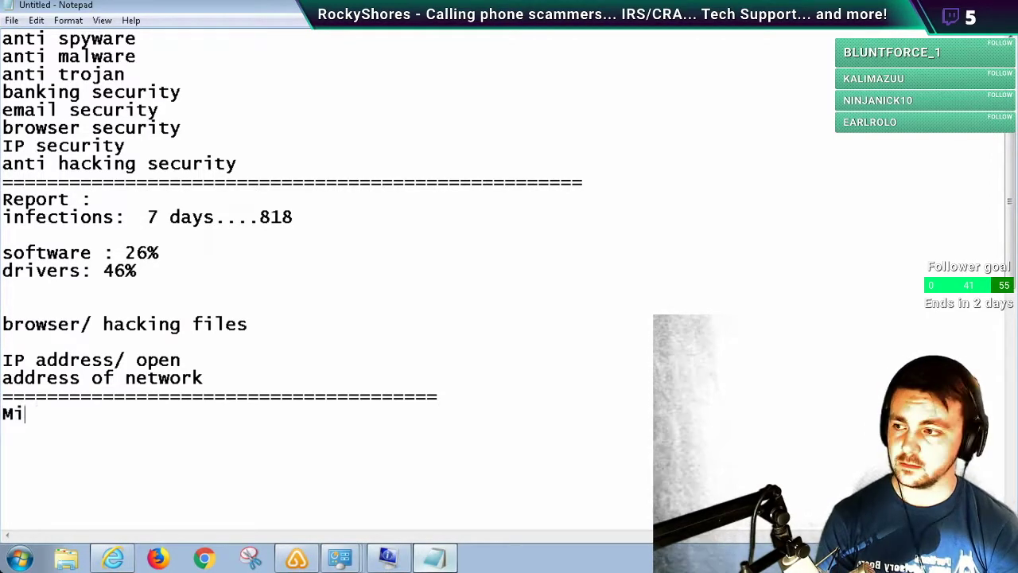
type("crosoft ")
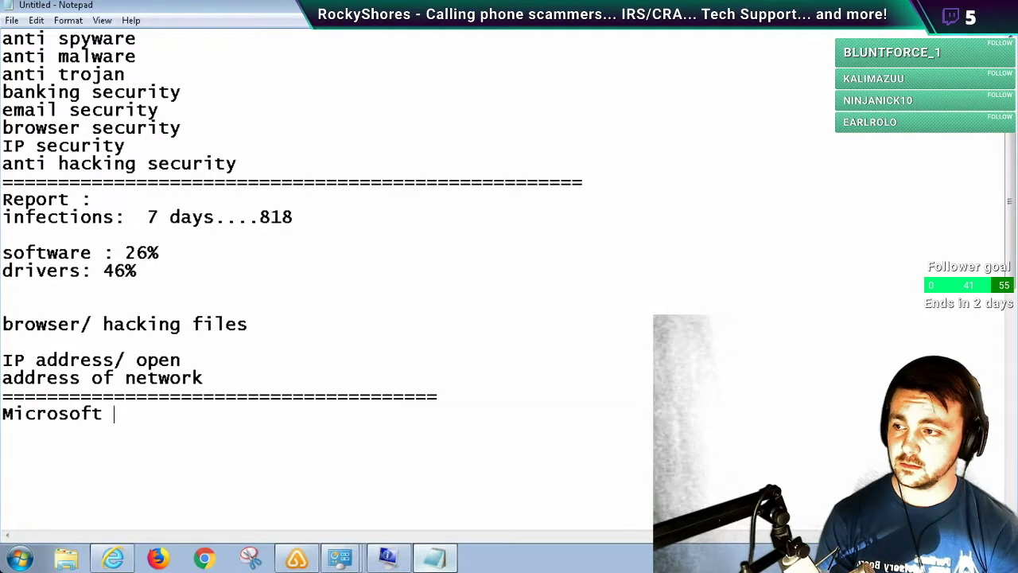
type("cer tech, level-5")
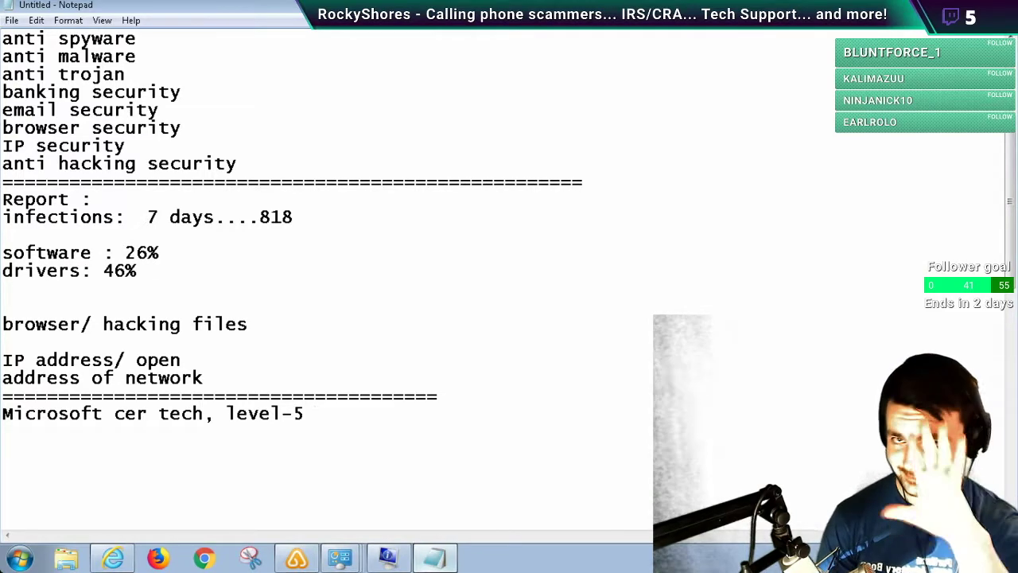
type("(net")
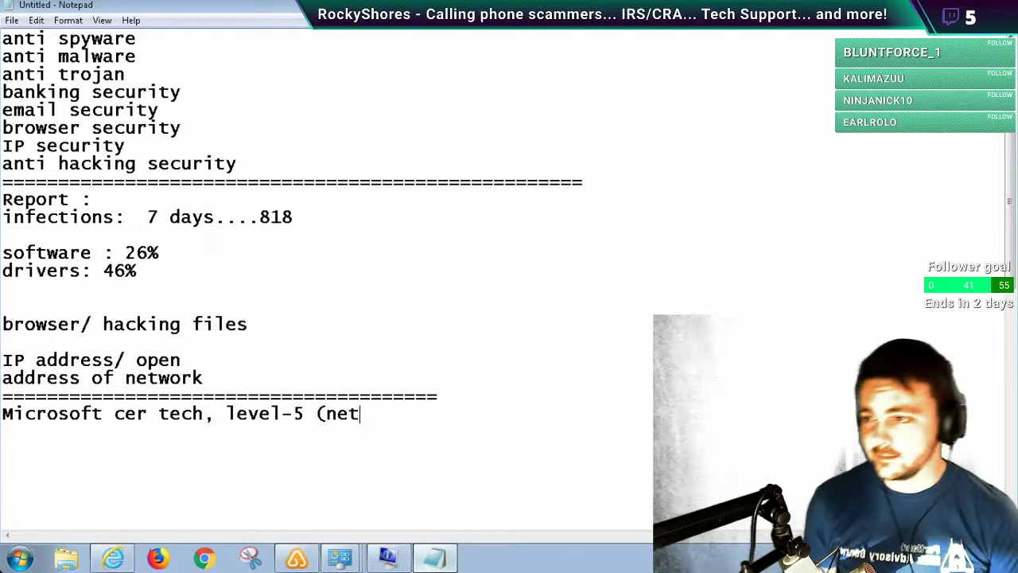
type("work/ip")
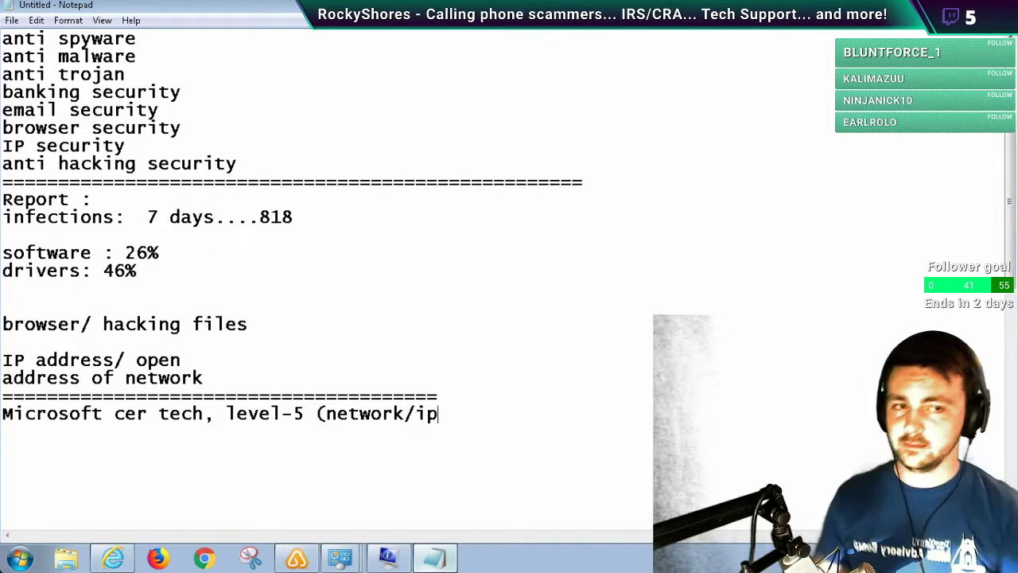
type(")")
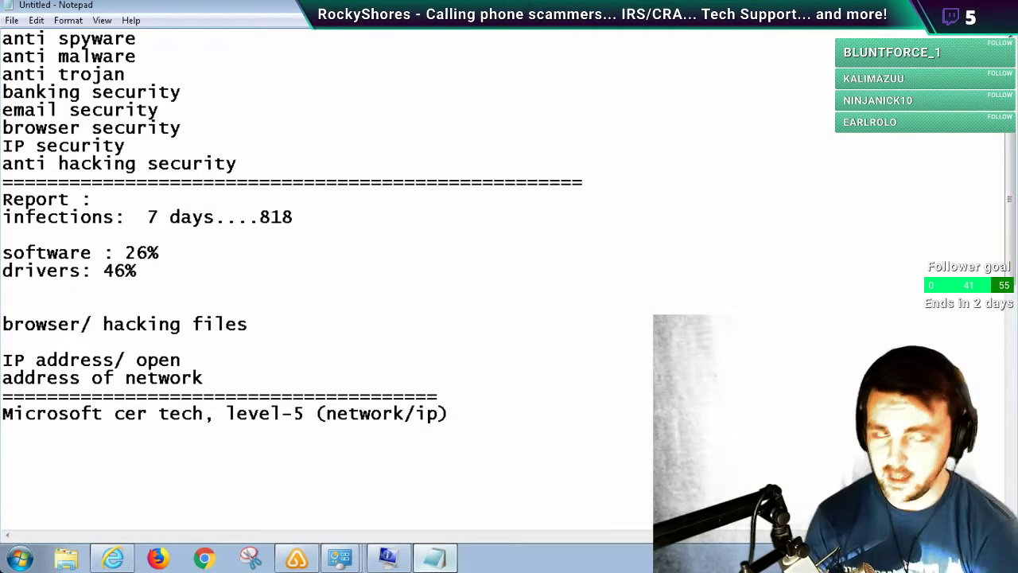
- Below the Microsoft technician line, leave a blank line and list "fix computer", "remove info", "fix network" and "remove ext" on separate lines
key("Return")
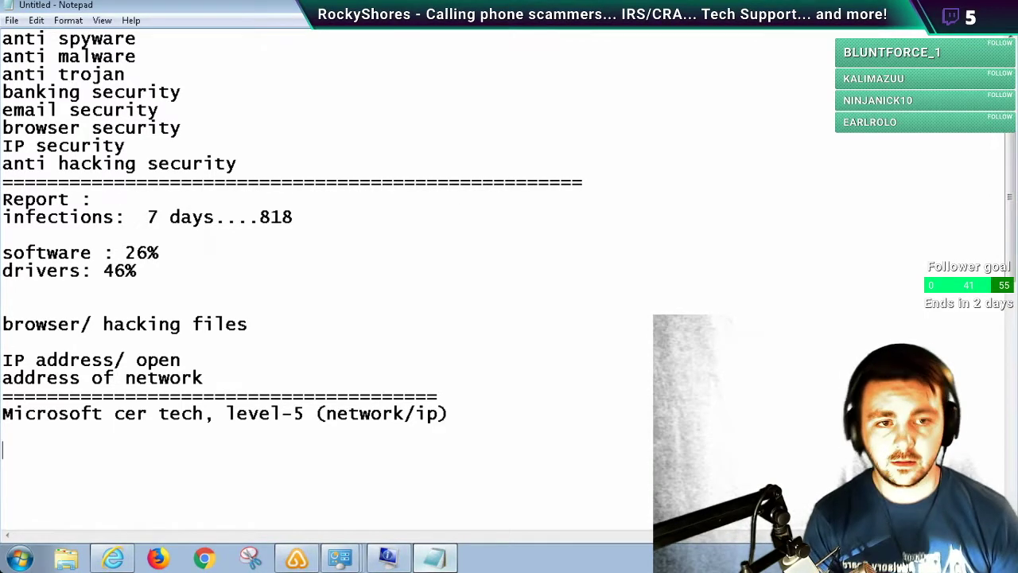
type("fix computer")
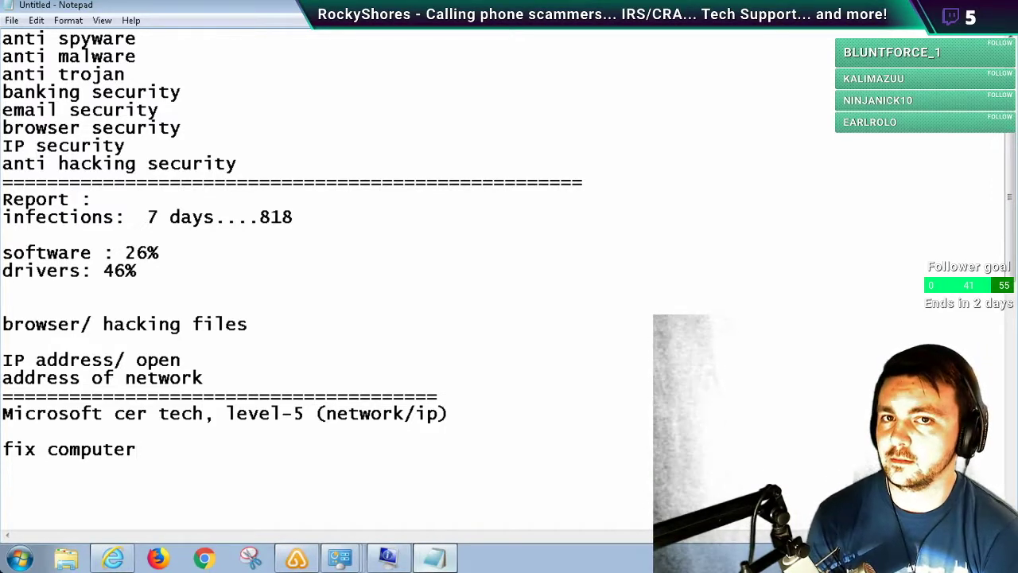
type("re")
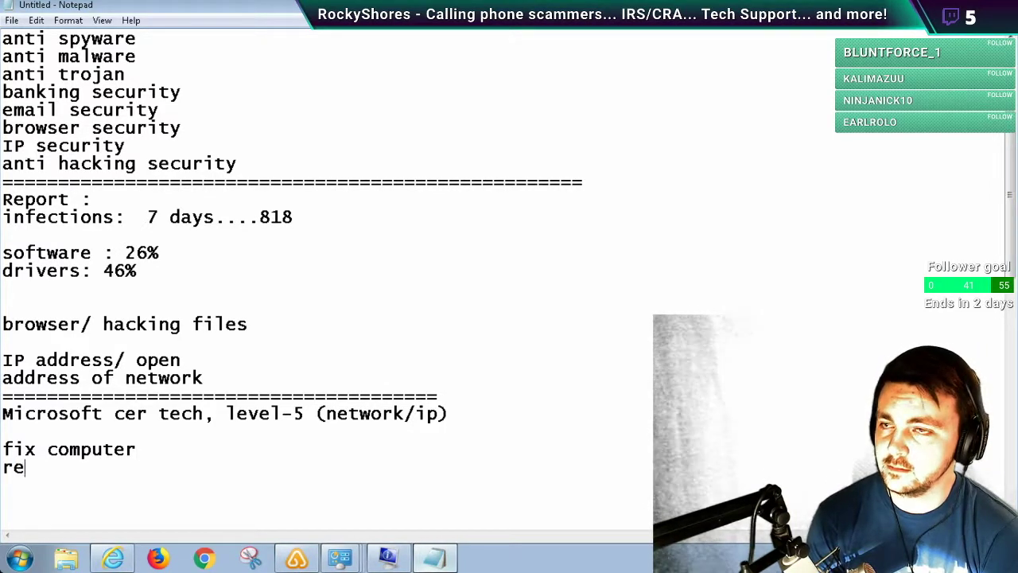
type("move info")
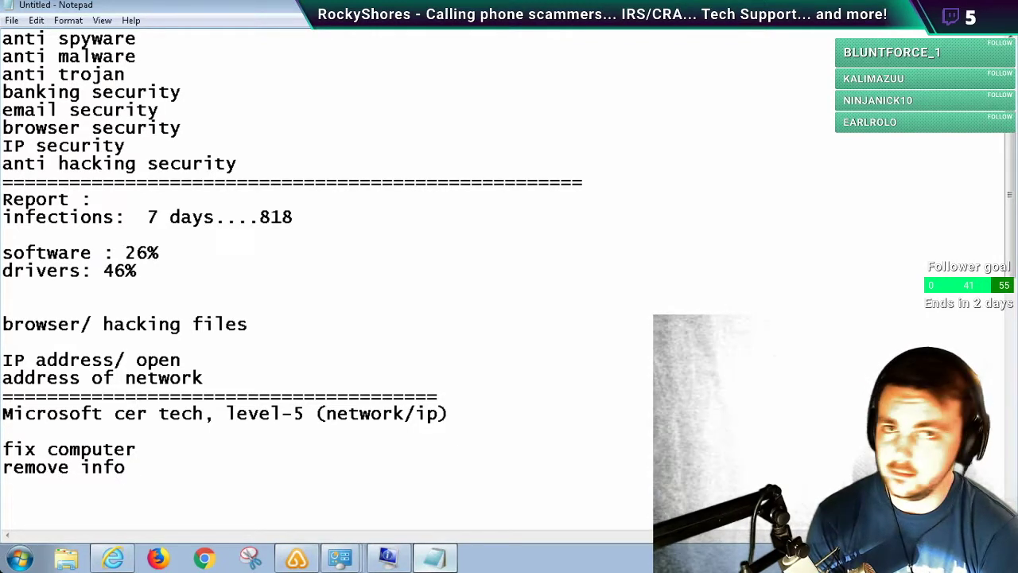
key("Return")
type("fix network")
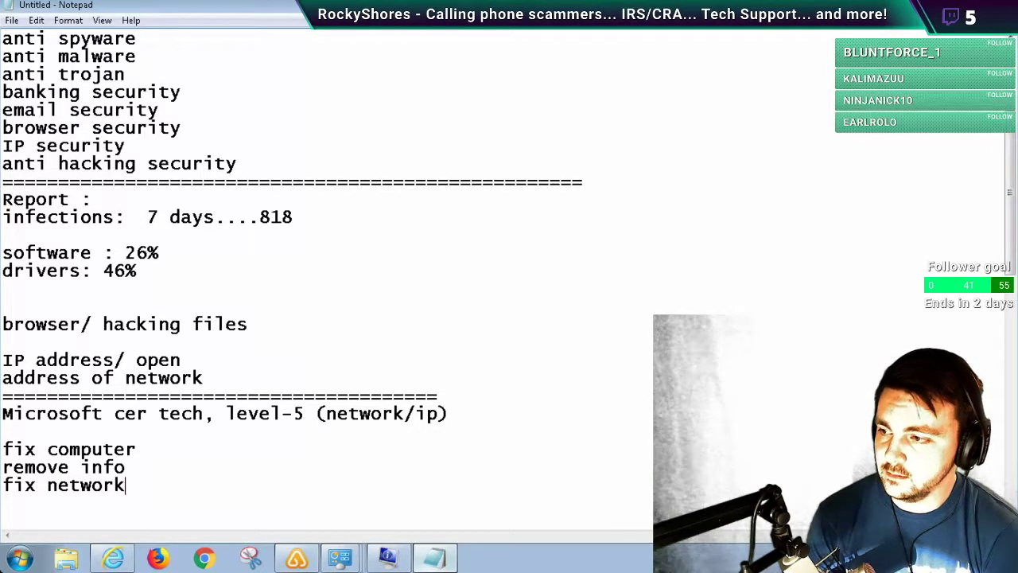
key("Return")
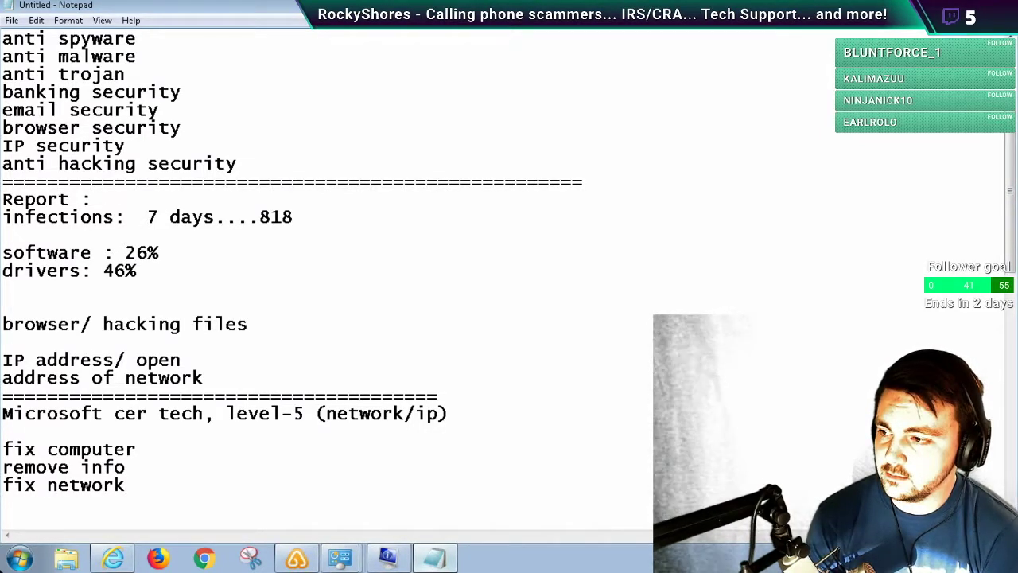
type("remove ext")
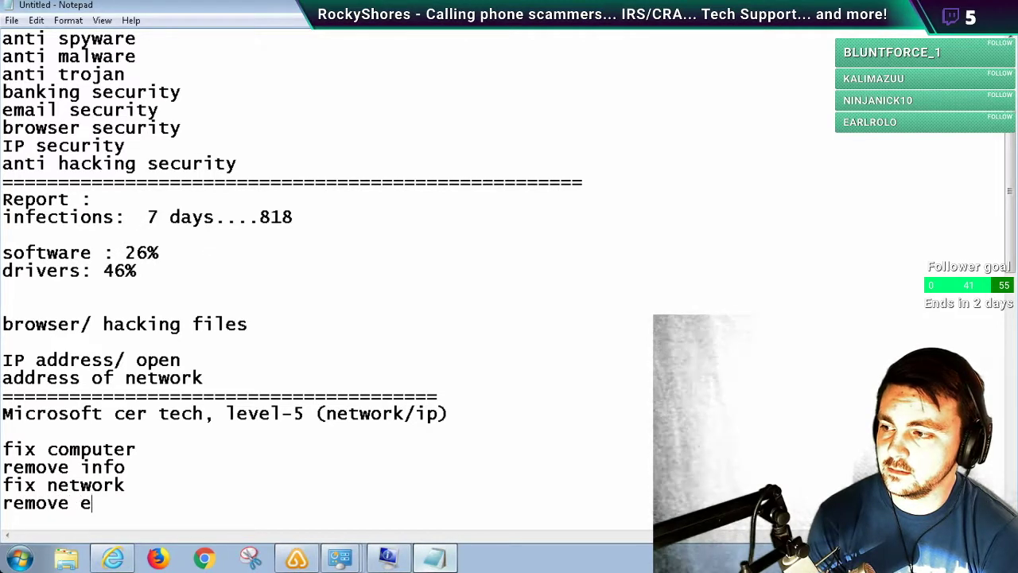
key("Return")
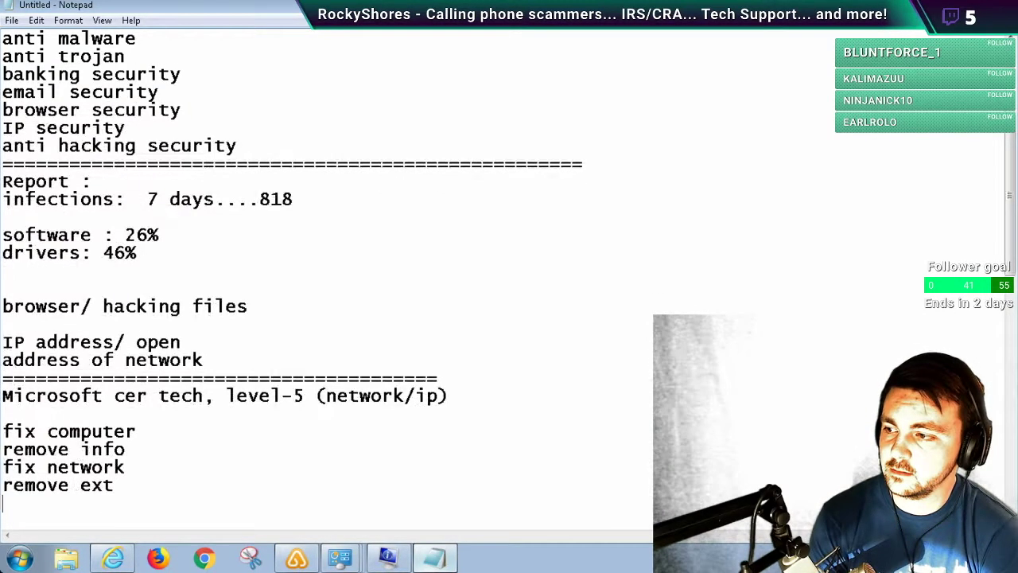
- Add the line "reconfig ip/ ****/ 192.46.7" to the task list below "remove ext"
type("reconfig ")
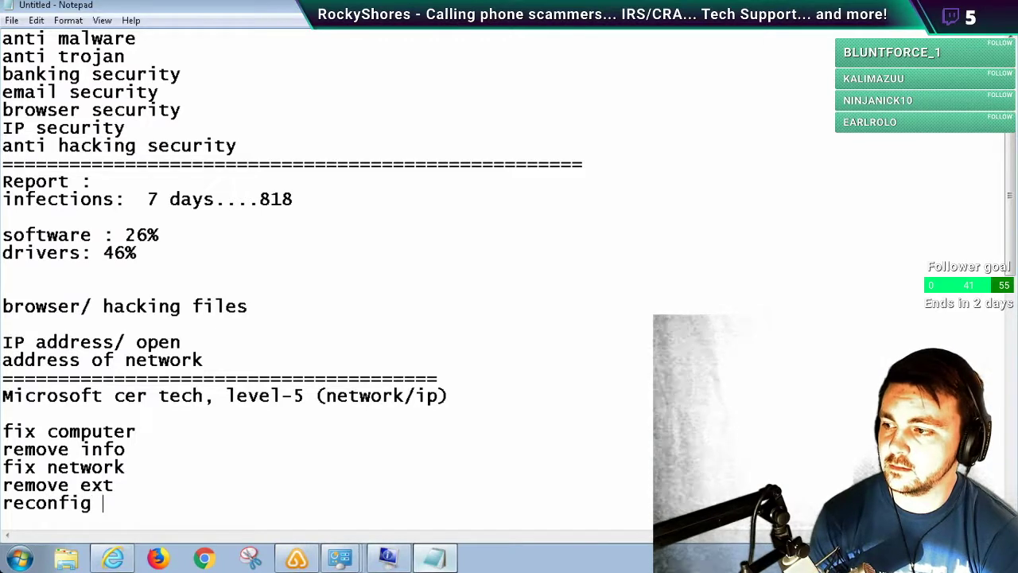
type("ip/ ****")
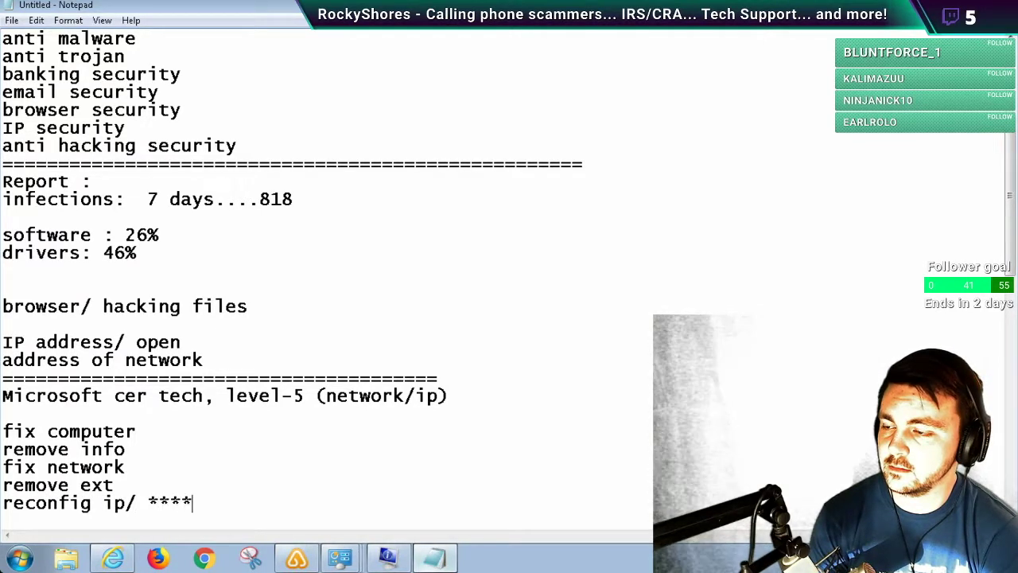
type("/ 19")
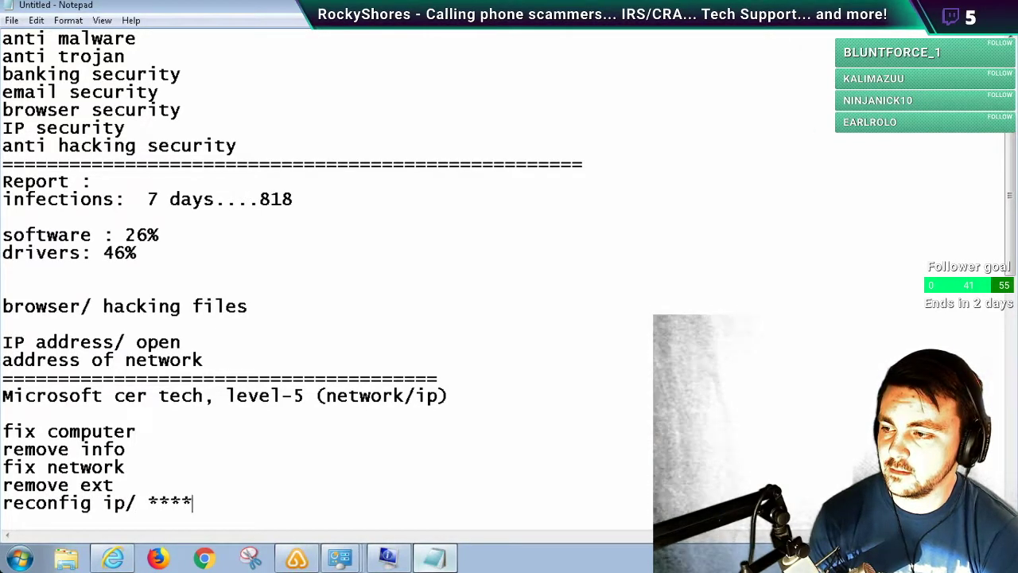
type("2")
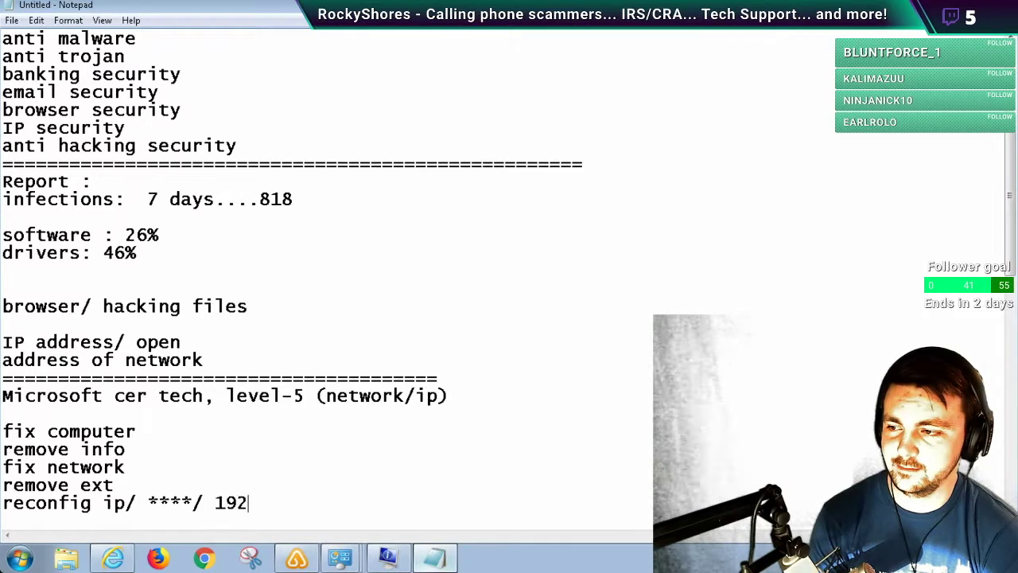
type(".46.7")
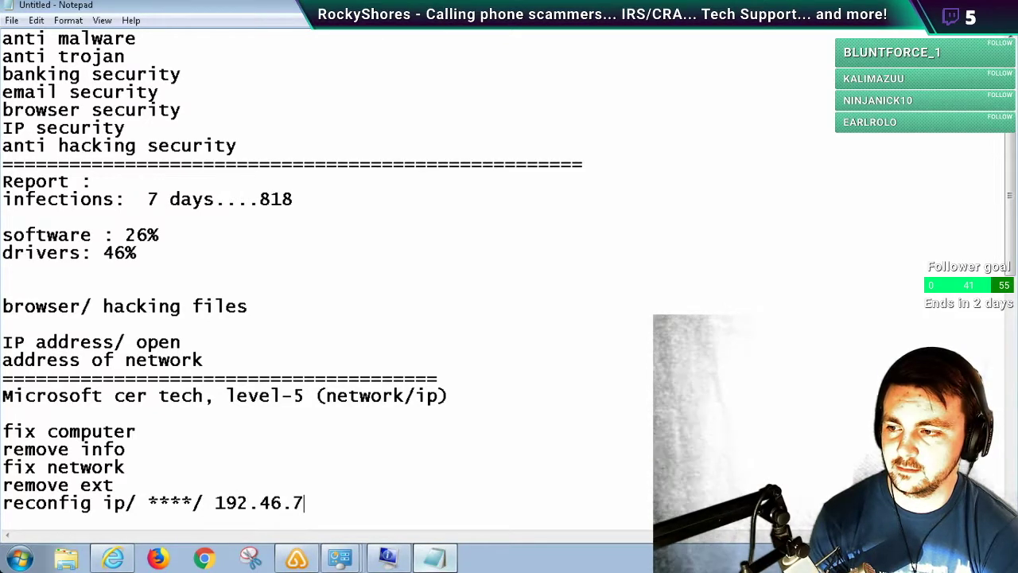
key("Return")
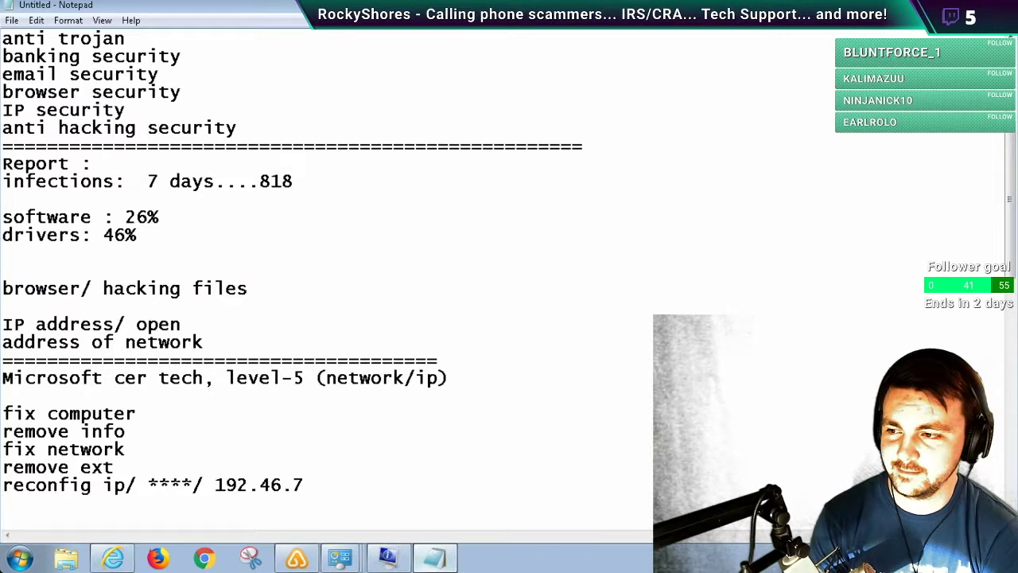
- Leave a blank line below the reconfig entry and write "anti hacking/ network firewall"
key("Return")
type("a")
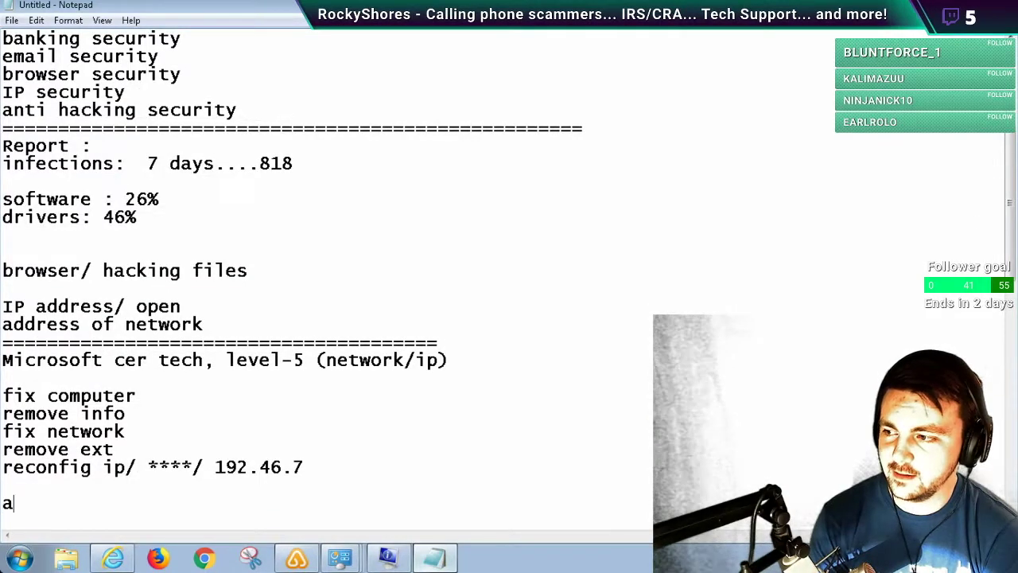
type("nti hac")
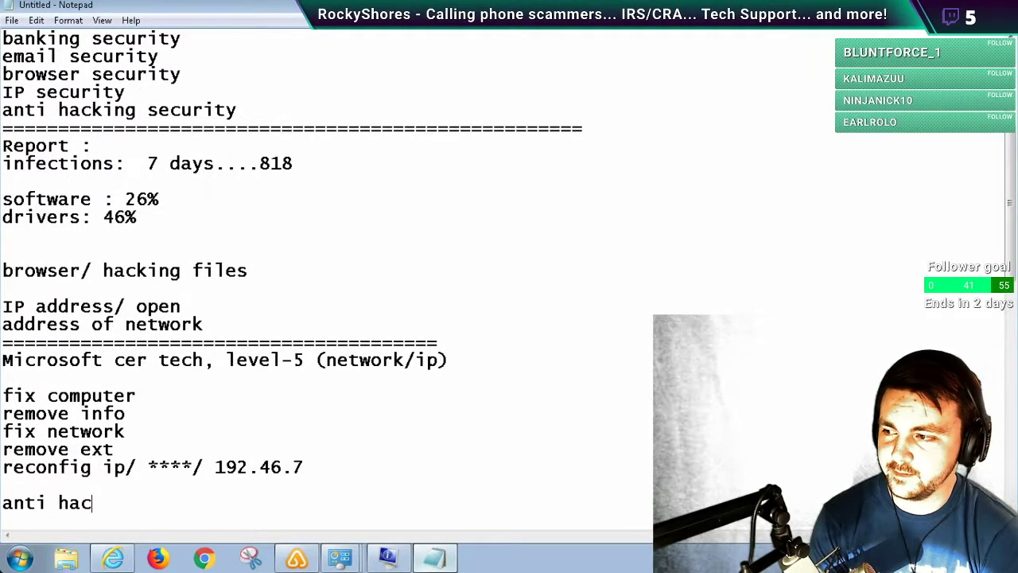
type("king/ net")
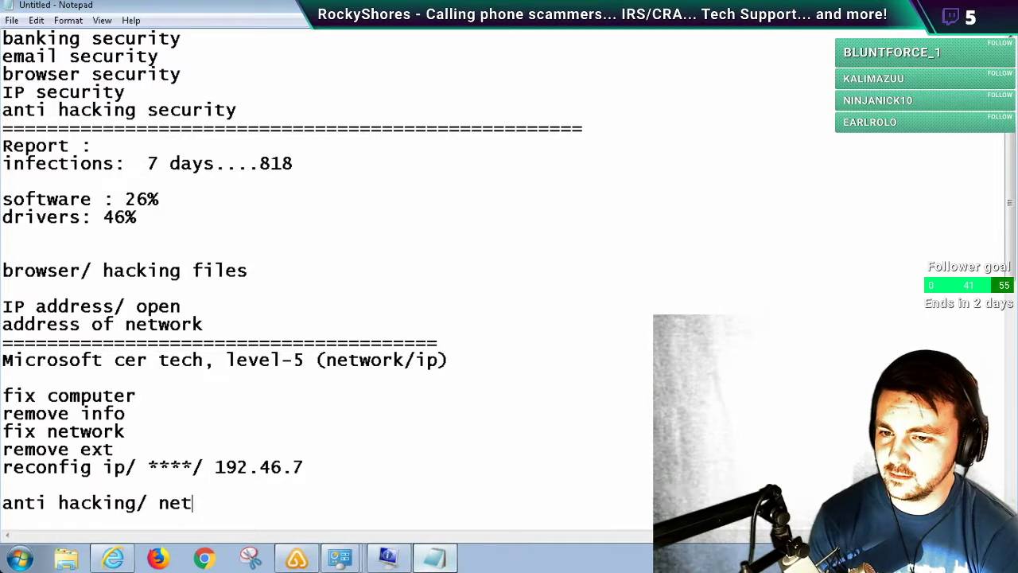
type("work firewall")
- Add a separator line of about 38 equals signs below "anti hacking/ network firewall", followed by several blank lines
key("Return")
type("======================================")
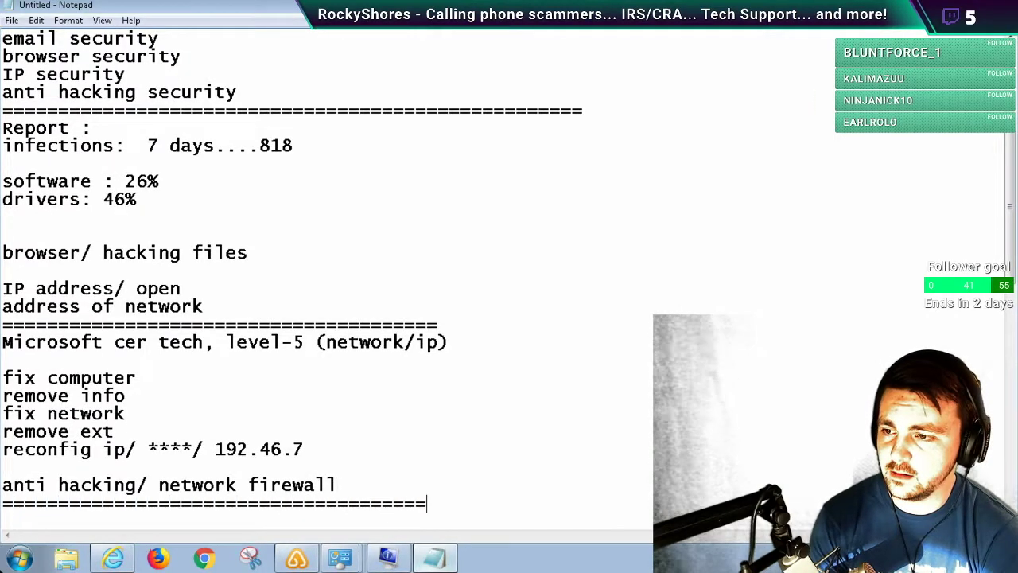
key("Return")
key("Return")
key("Return")
key("Return")
key("Return")
key("Return")
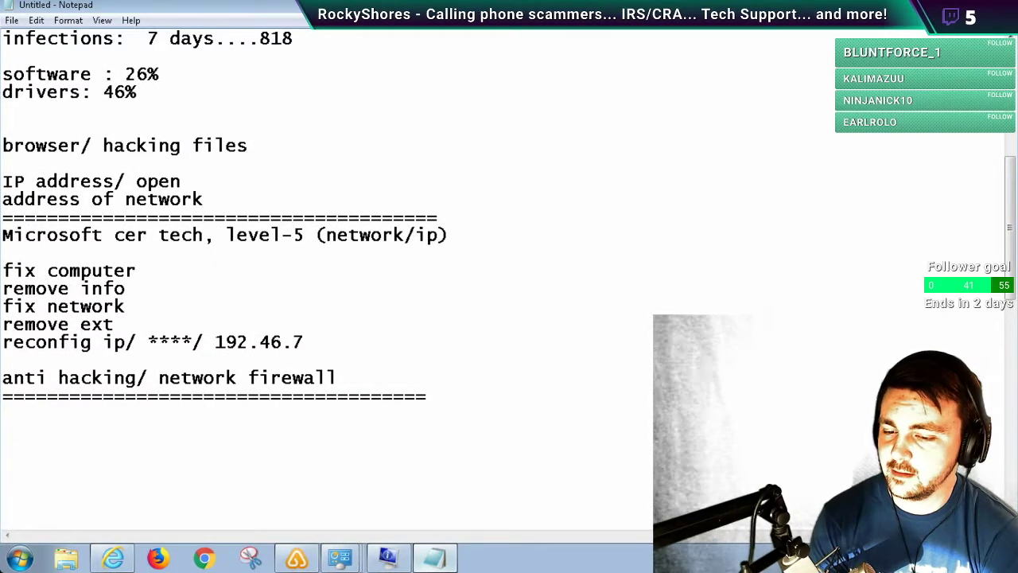
- Write "Appointment" directly below the new separator and "online:" two lines further down
type("Appointment")
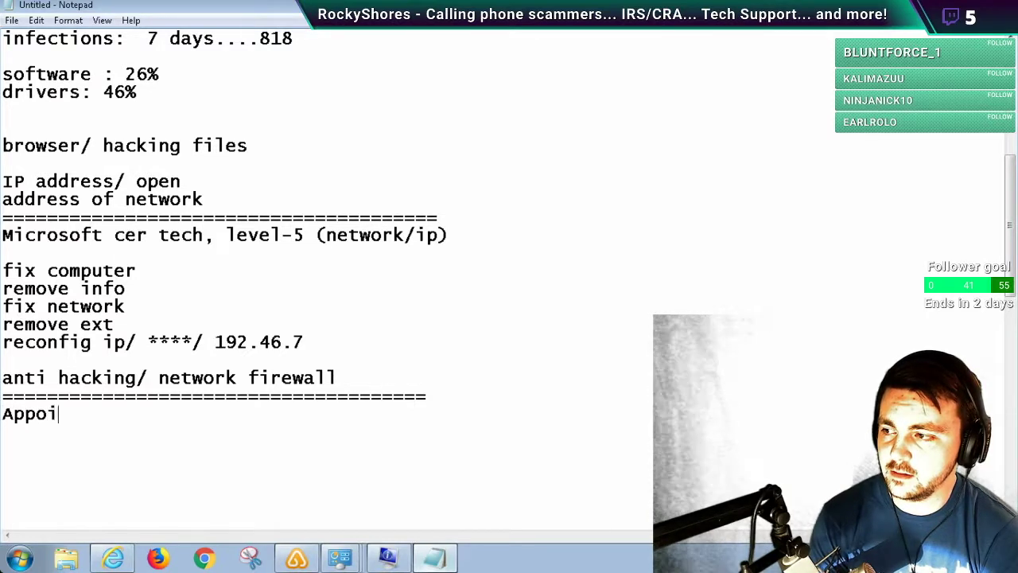
key("Return")
key("Return")
type("onl")
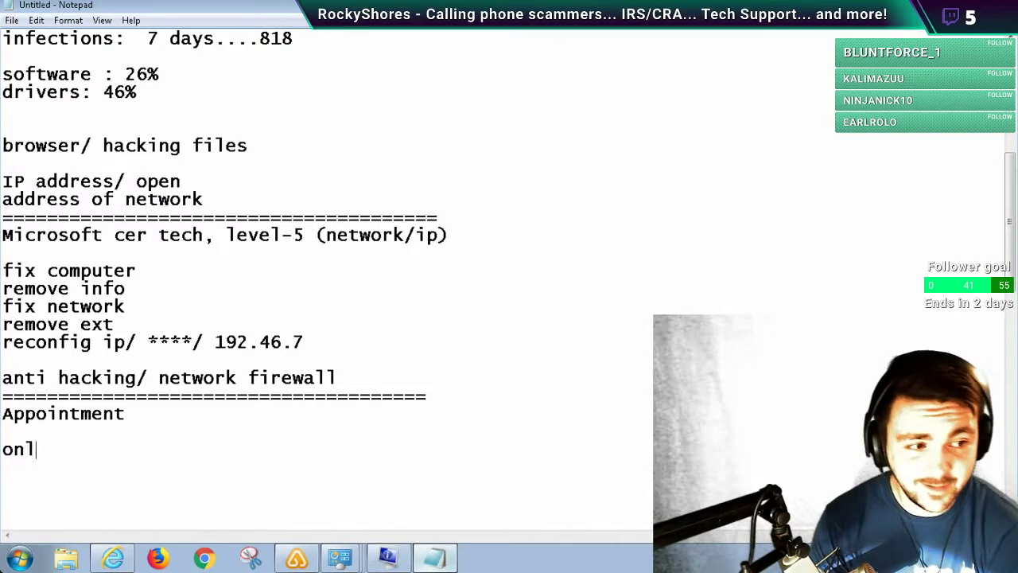
type("ine:")
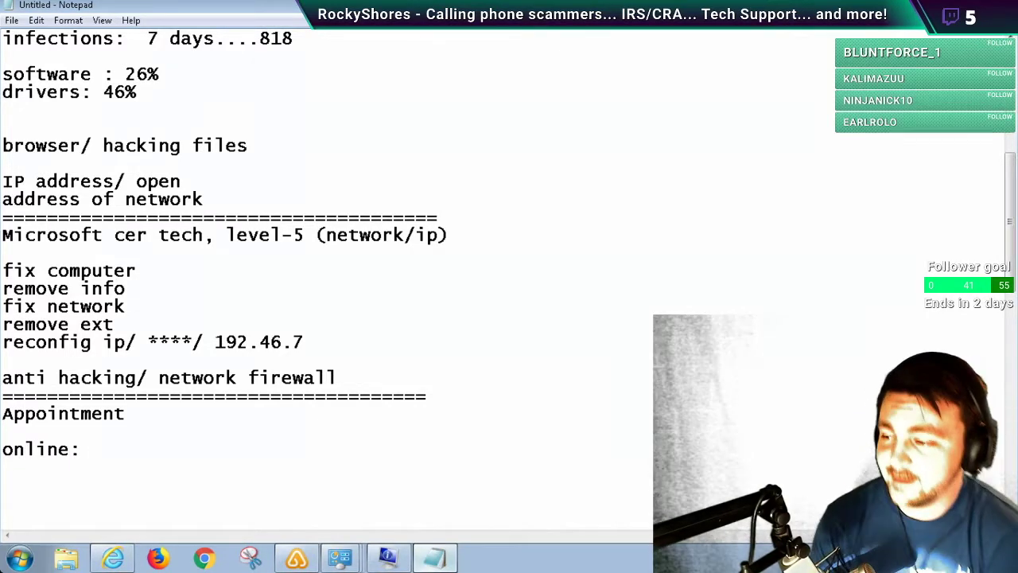
- Complete the two entries as "Appointment: 5-6 days" and "online: 60-90 mins"
left_click(125, 413)
type(": 5-6 ")
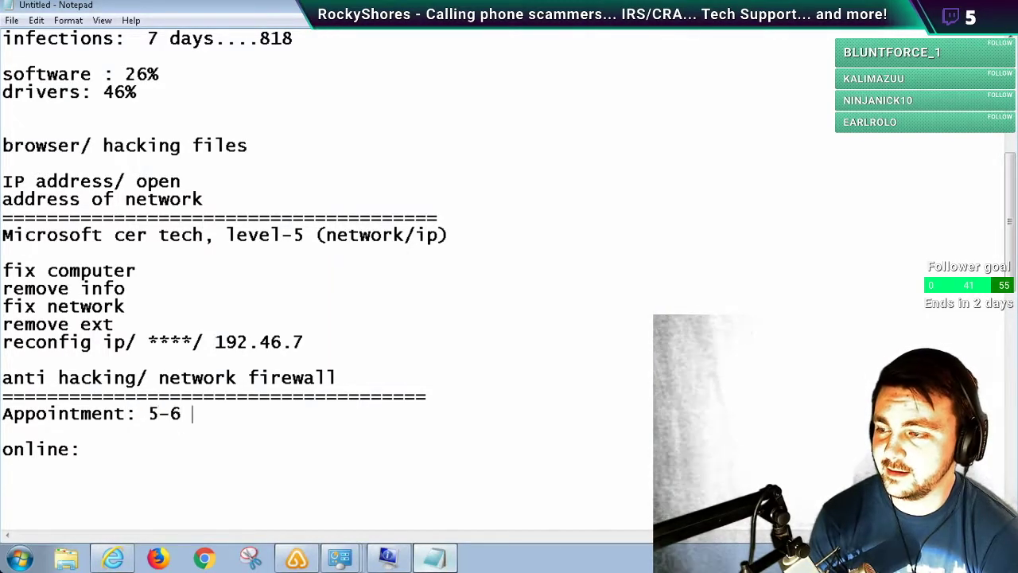
type("days")
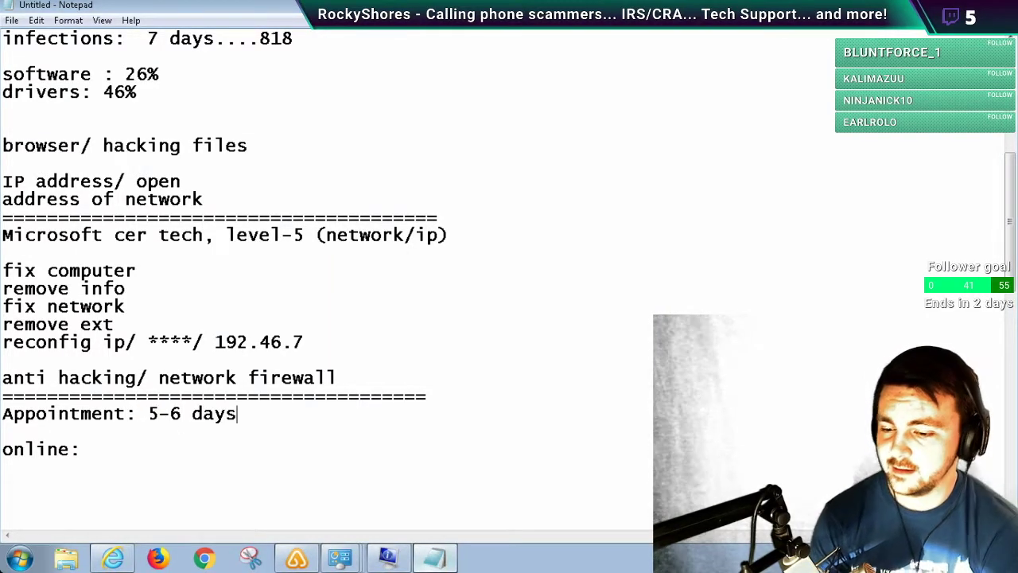
left_click(91, 450)
type("6")
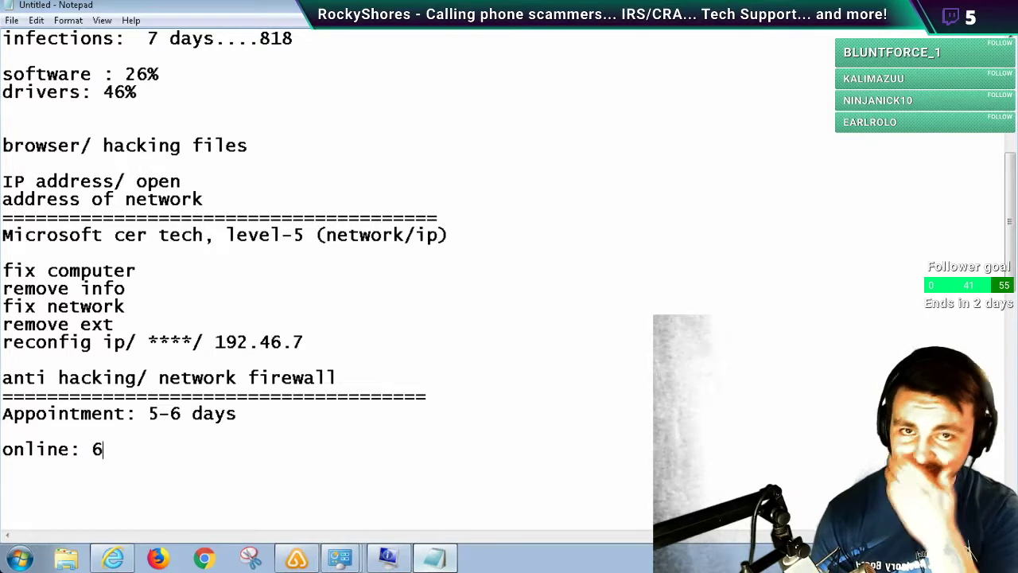
type("0-90 mins")
- Add a separator line of about 50 equals signs below the online entry, followed by several blank lines
key("Return")
type("==================================================")
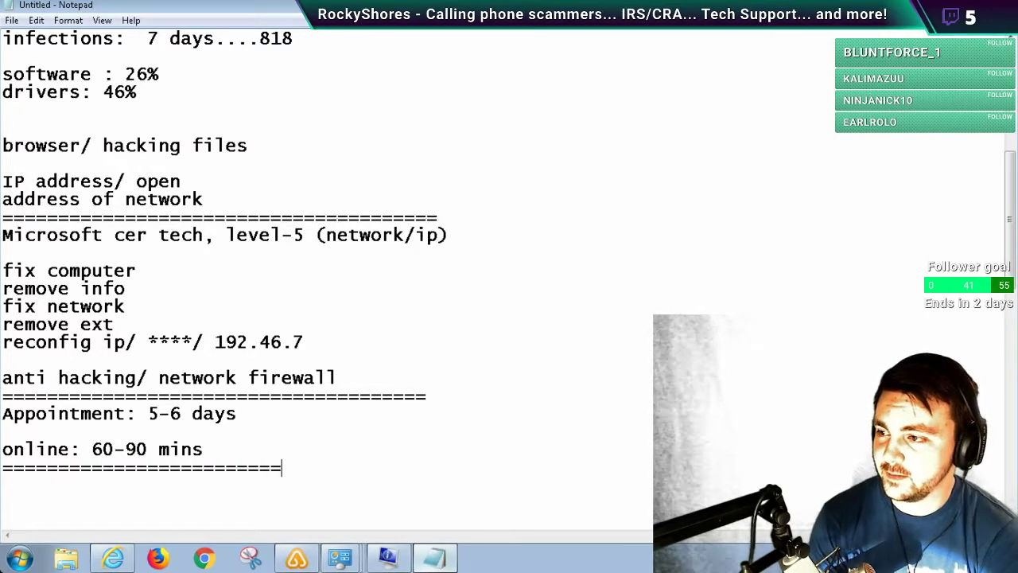
key("Return")
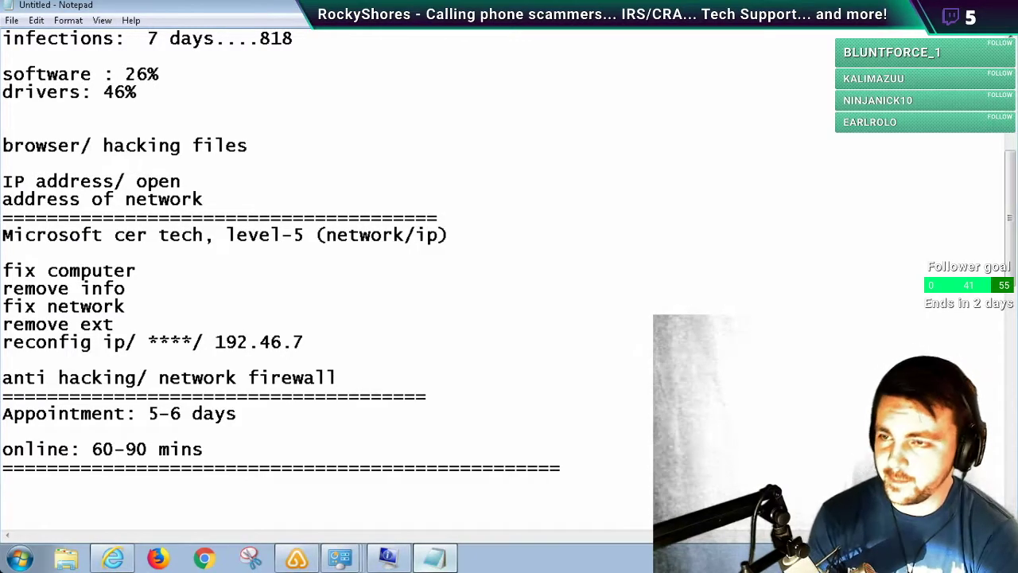
key("Return")
key("Return")
key("Return")
key("Return")
key("Return")
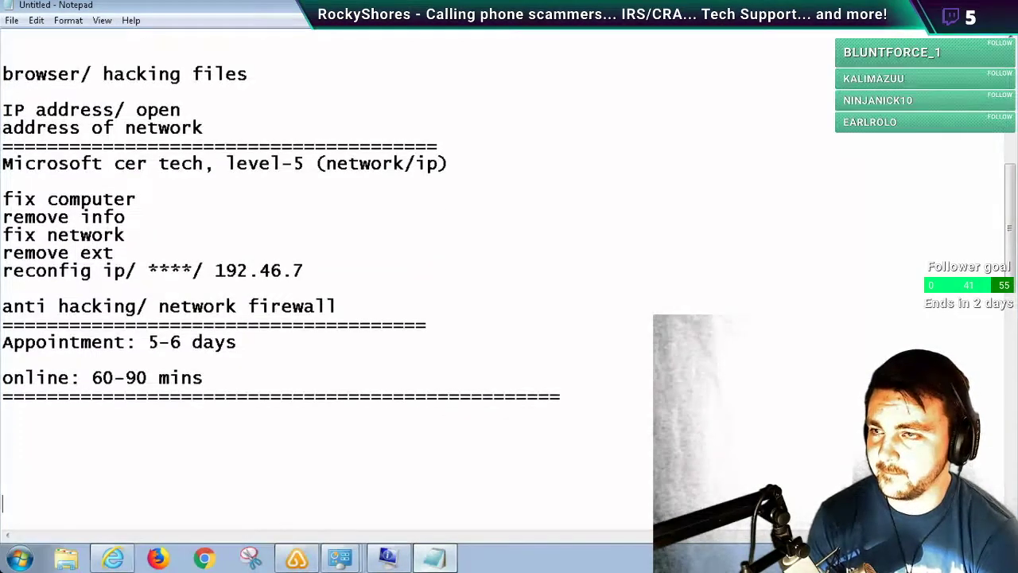
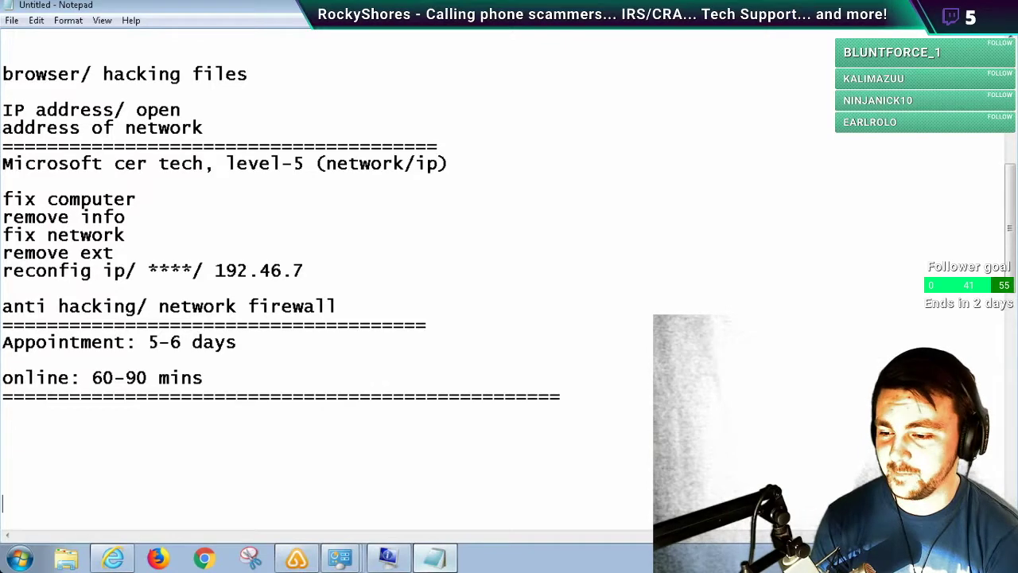
- Run msinfo32 to view the System Summary in System Information and highlight the BIOS Version/Date entry
key("super+r")
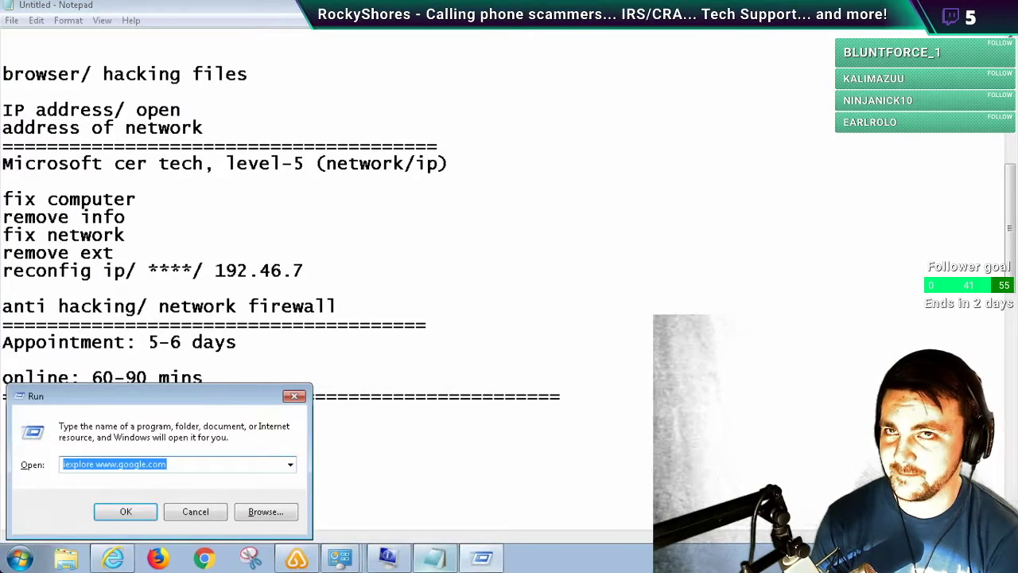
type("ms")
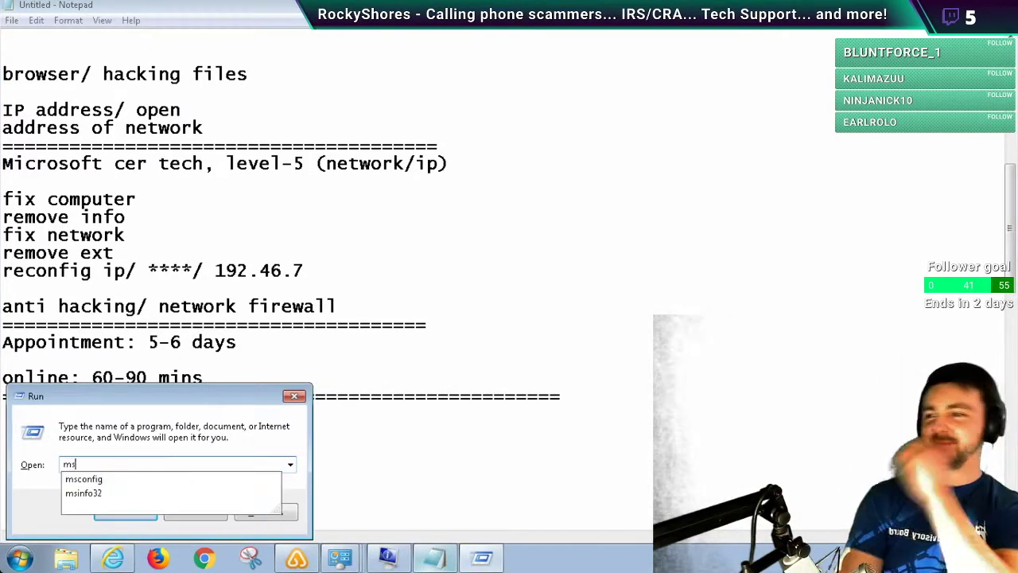
key("Down")
key("Down")
key("Return")
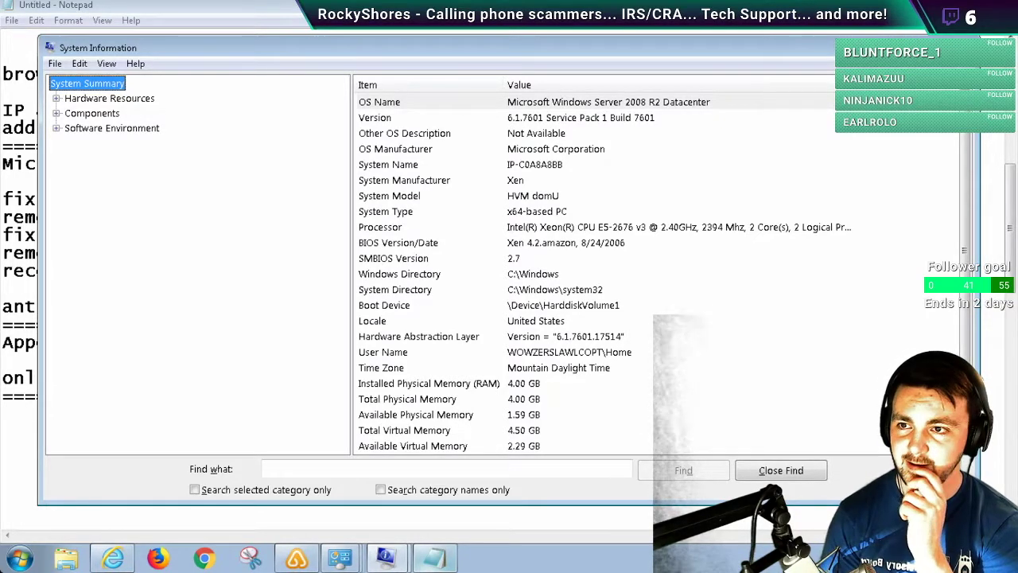
left_click(397, 243)
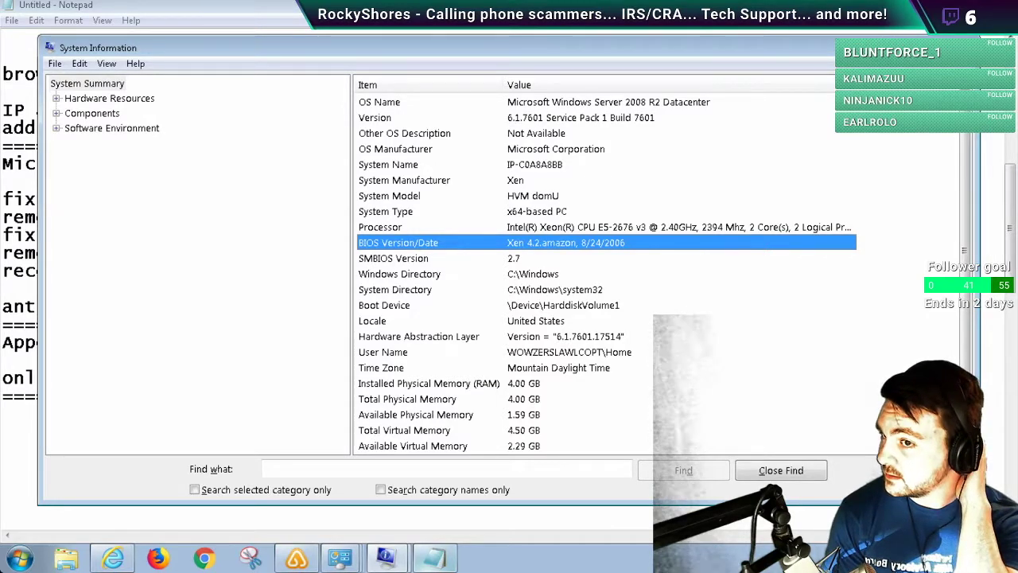
- View OLE Registration under Software Environment and highlight the Package entry
left_click(112, 128)
left_click(114, 277)
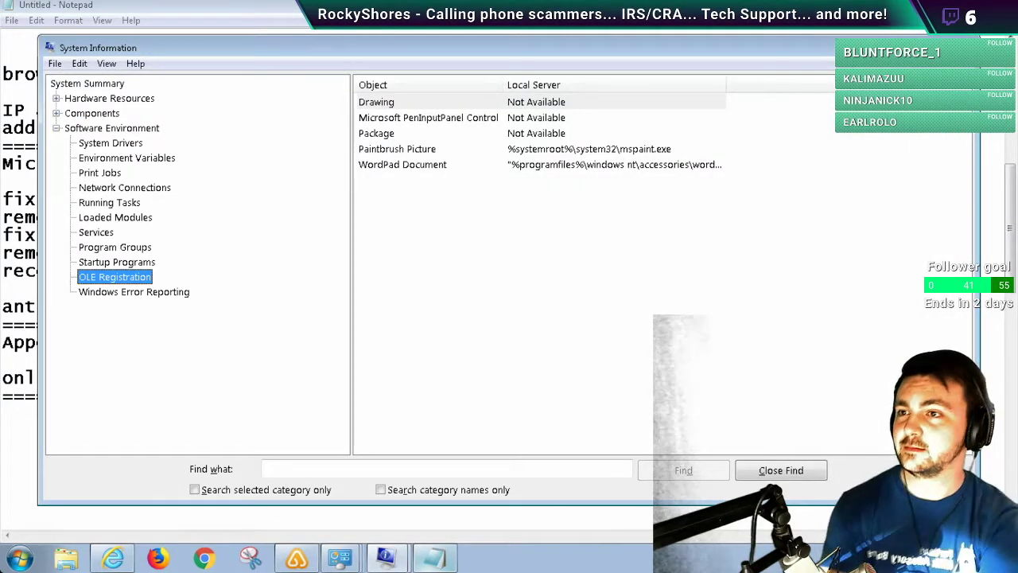
left_click(377, 133)
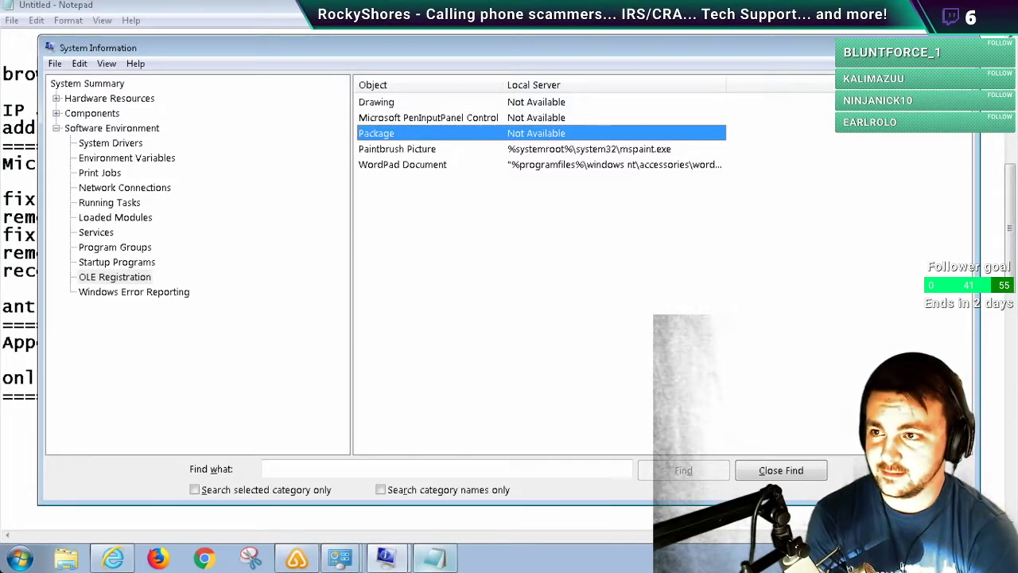
- Switch back to Notepad and append "...costly..onetime fix" to the line "Appointment: 5-6 days"
key("alt+Tab")
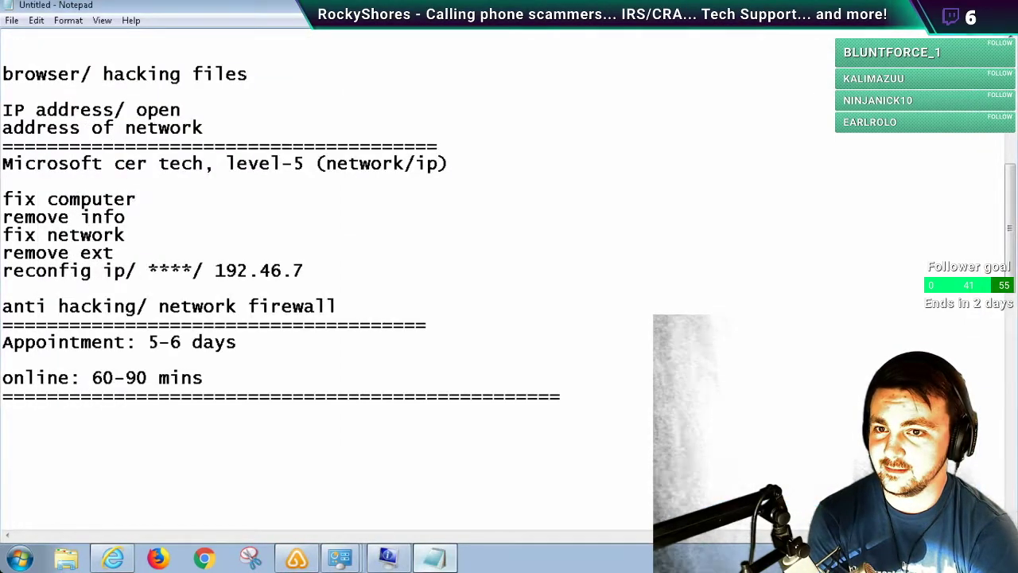
scroll(278, 278, "down", 2)
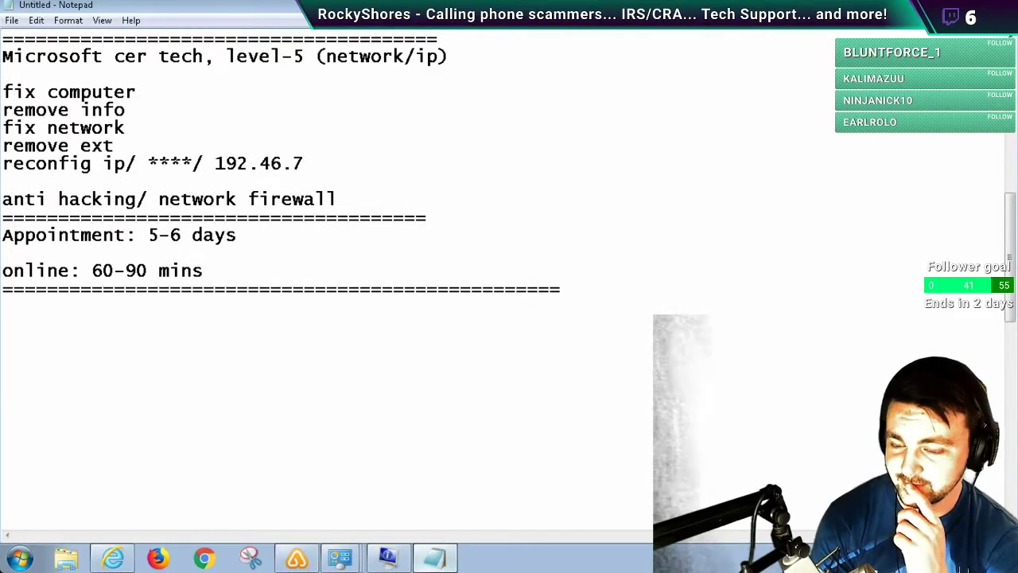
type("...")
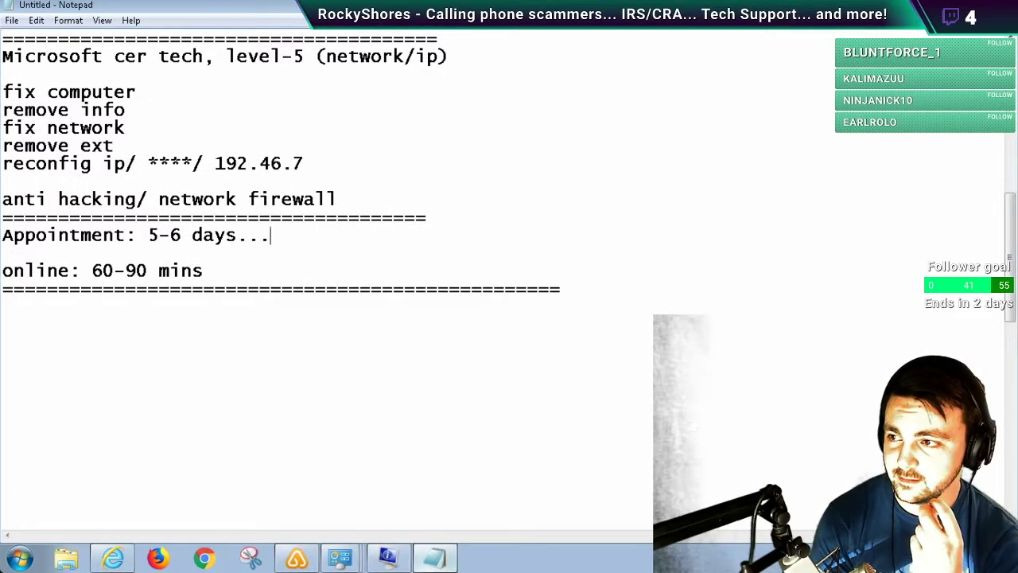
type("costly..onetime fix")
- Append "....cheaper" to the line "online: 60-90 mins"
left_click(202, 271)
type("....cj")
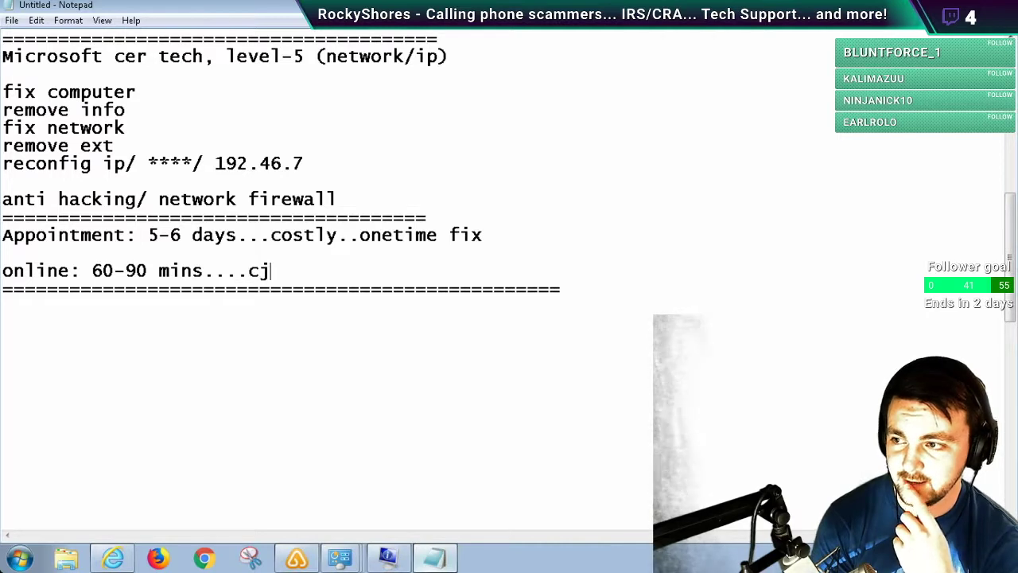
key("BackSpace")
type("heao")
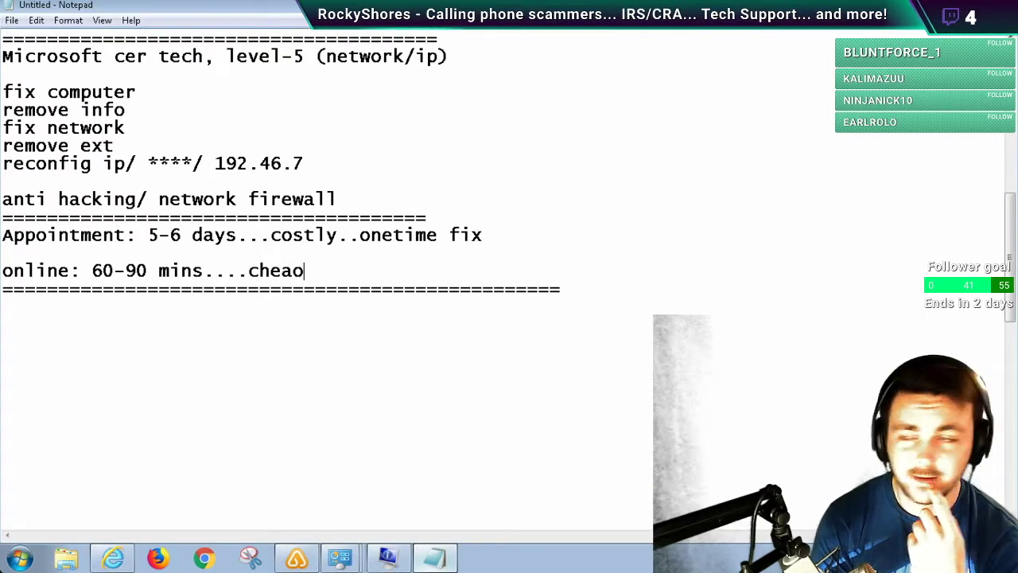
key("BackSpace")
type("per")
- Write "onetime fix" directly below the last separator line, followed by a blank line
left_click(561, 289)
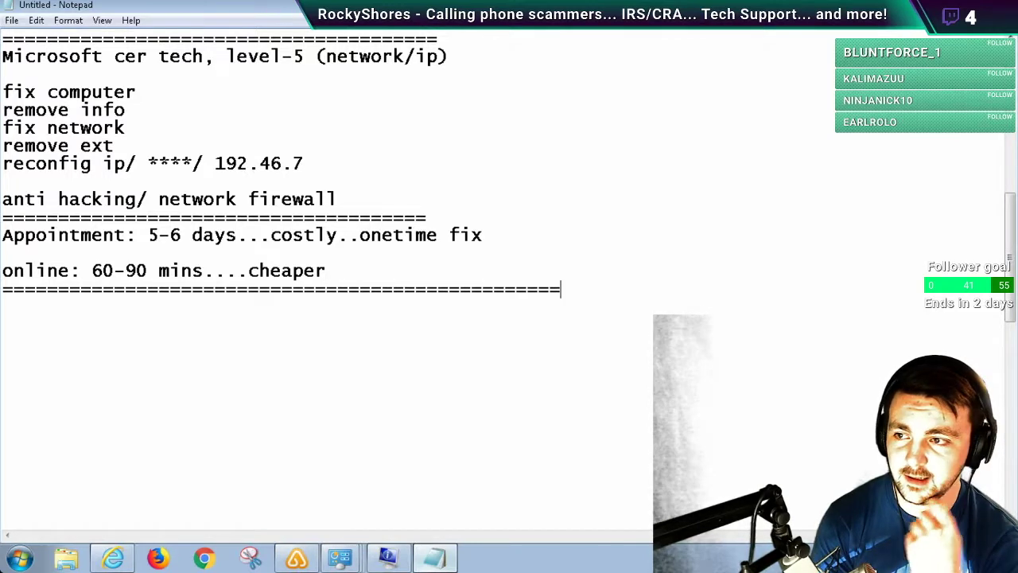
key("Return")
type("onetime fix")
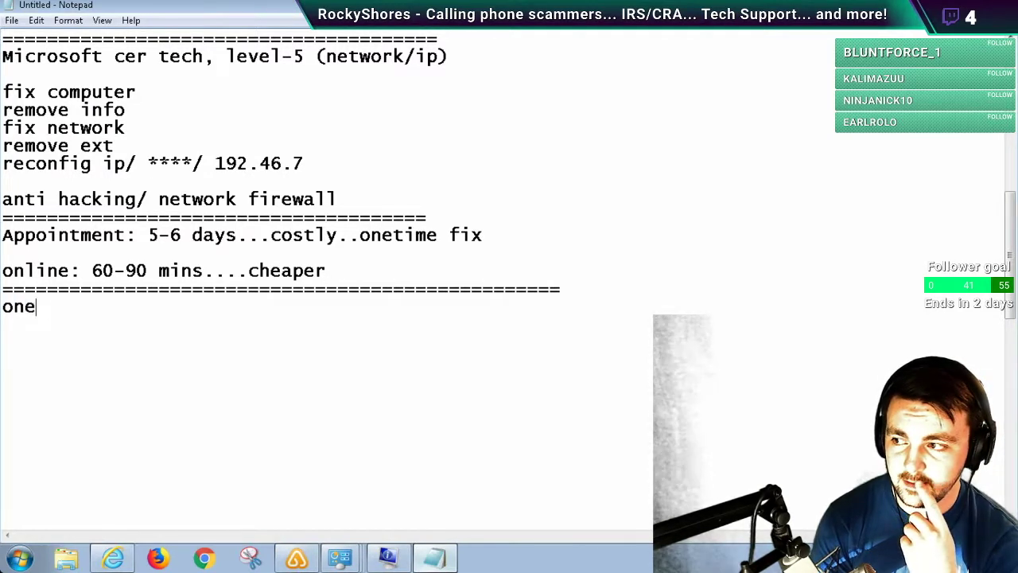
key("Return")
key("Return")
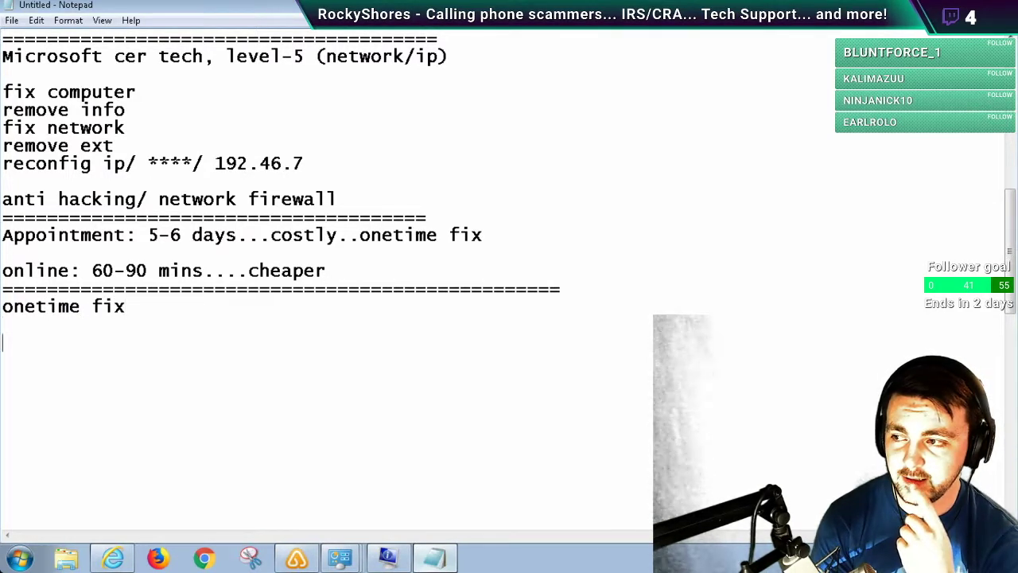
- Write "extend warranty / Microsoft professional" as a new line below "onetime fix"
type("exten")
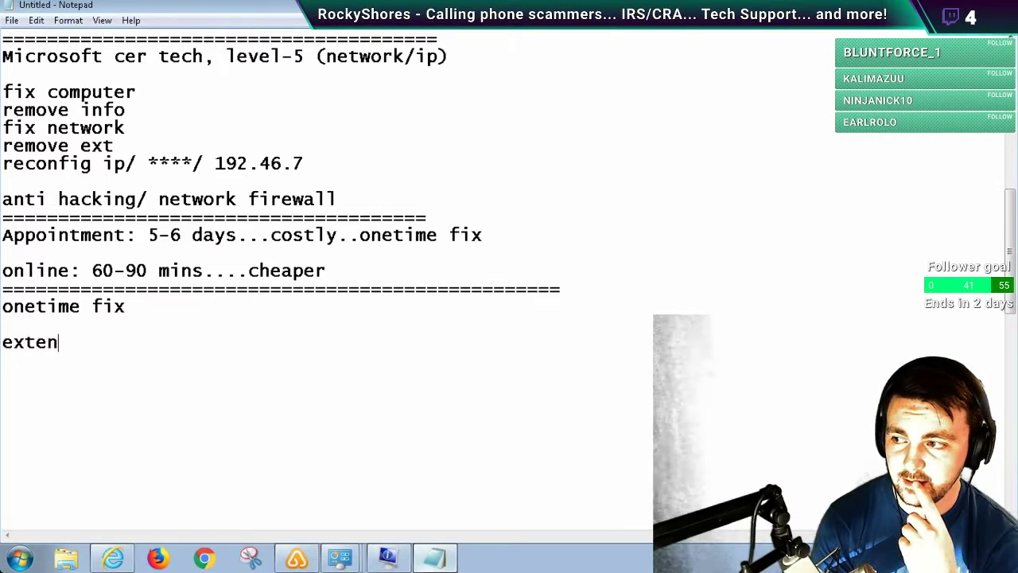
type("d warram")
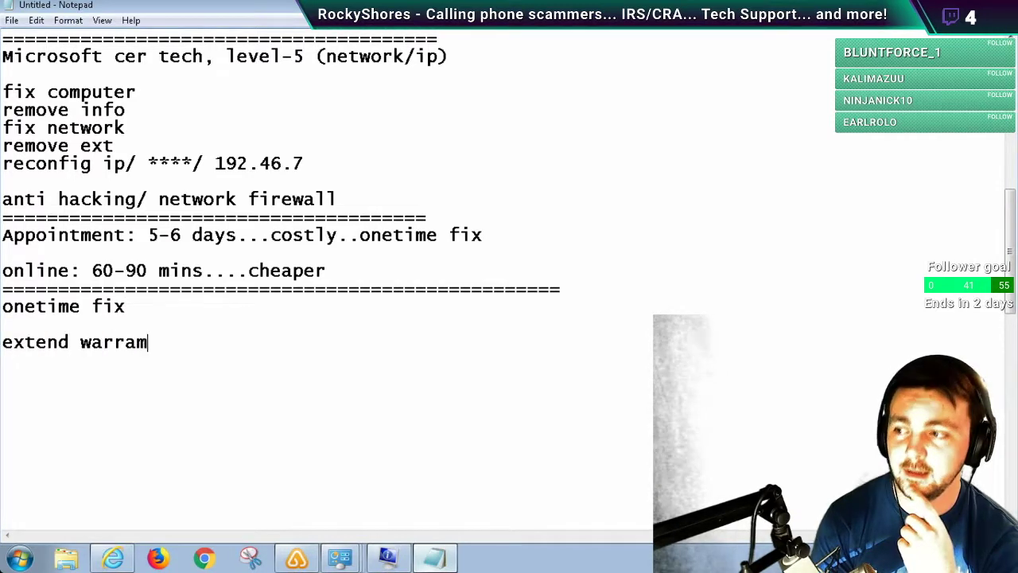
key("BackSpace")
type("nt")
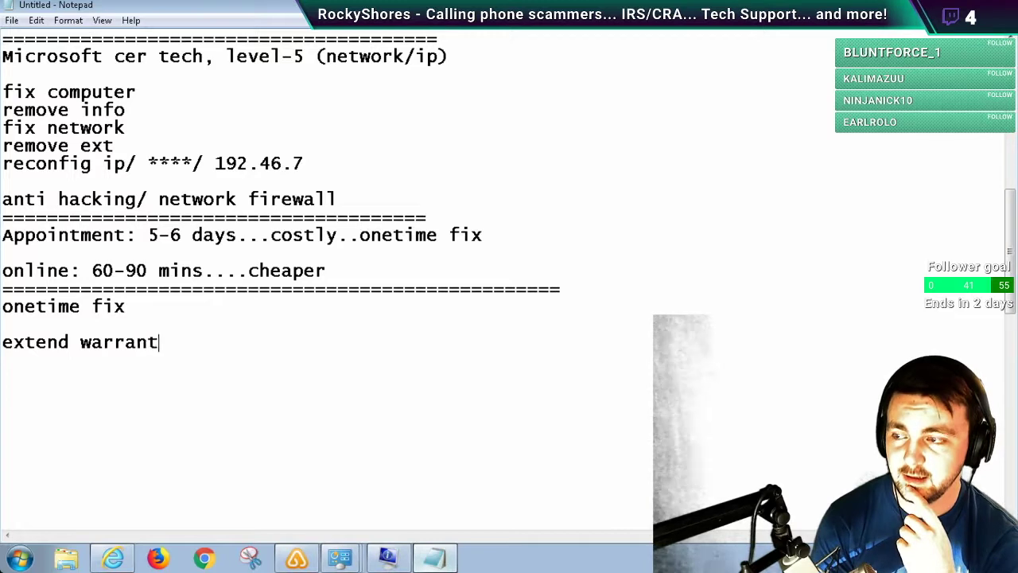
type("y / ")
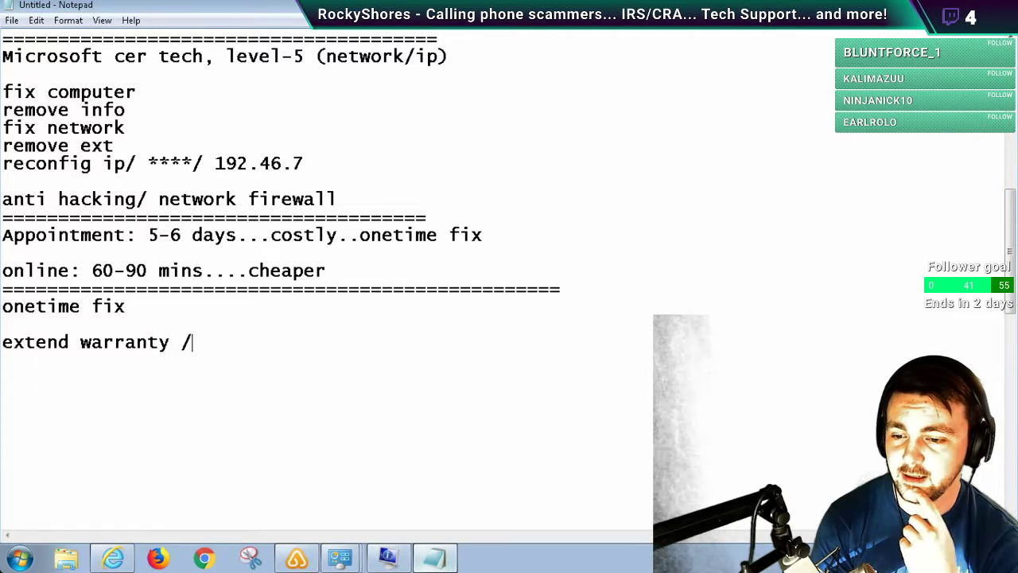
type("Micr")
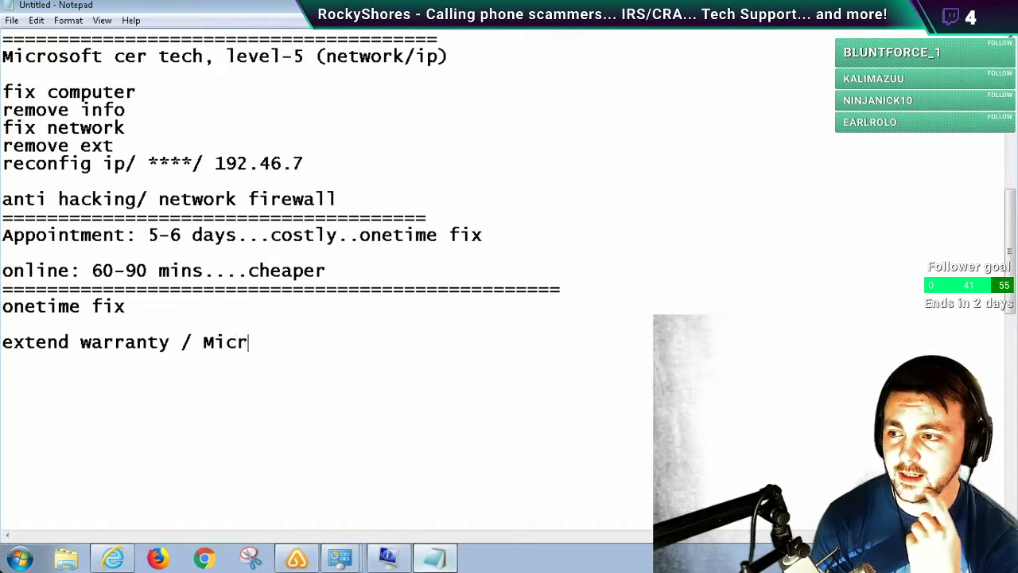
type("osoft prof")
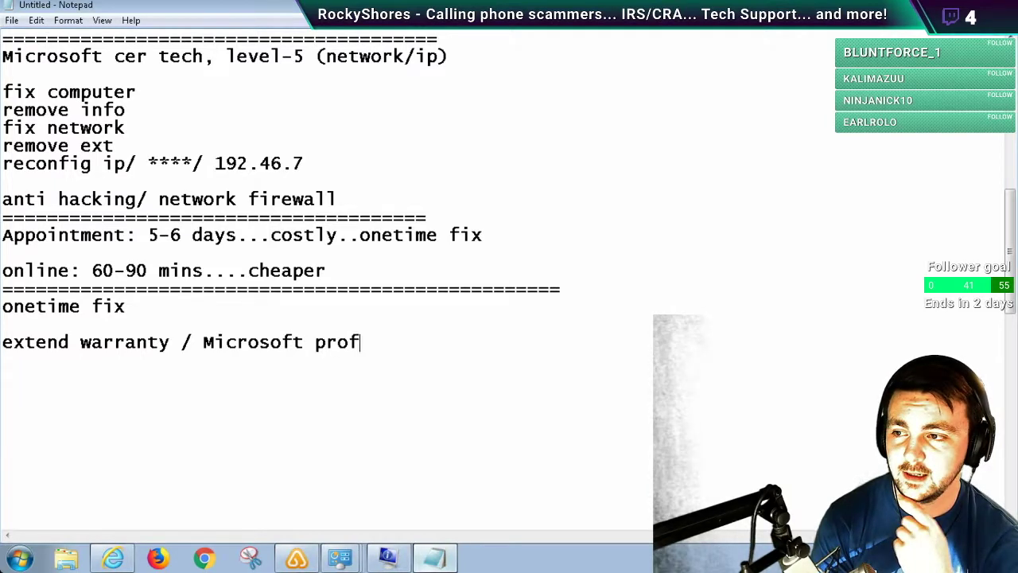
type("essional ")
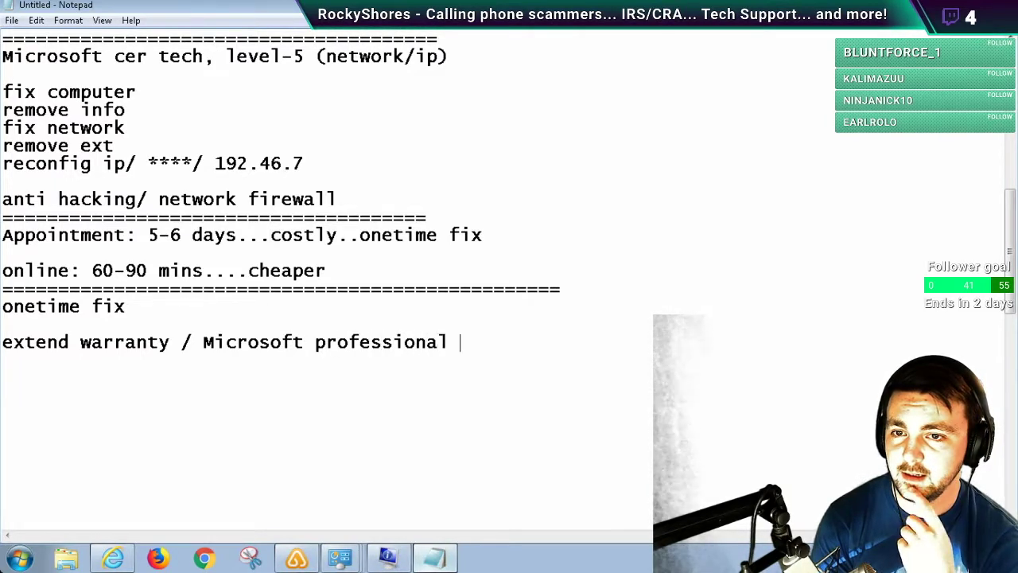
- Continue the extended warranty line with "plan : fix+ warranty + monthly services...."
type("plan : f")
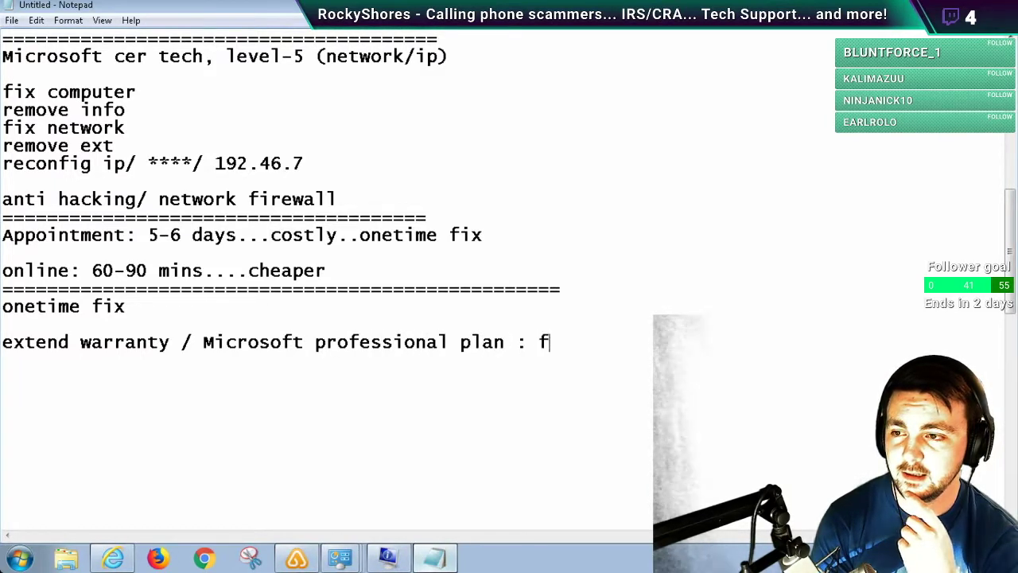
type("ix+ ")
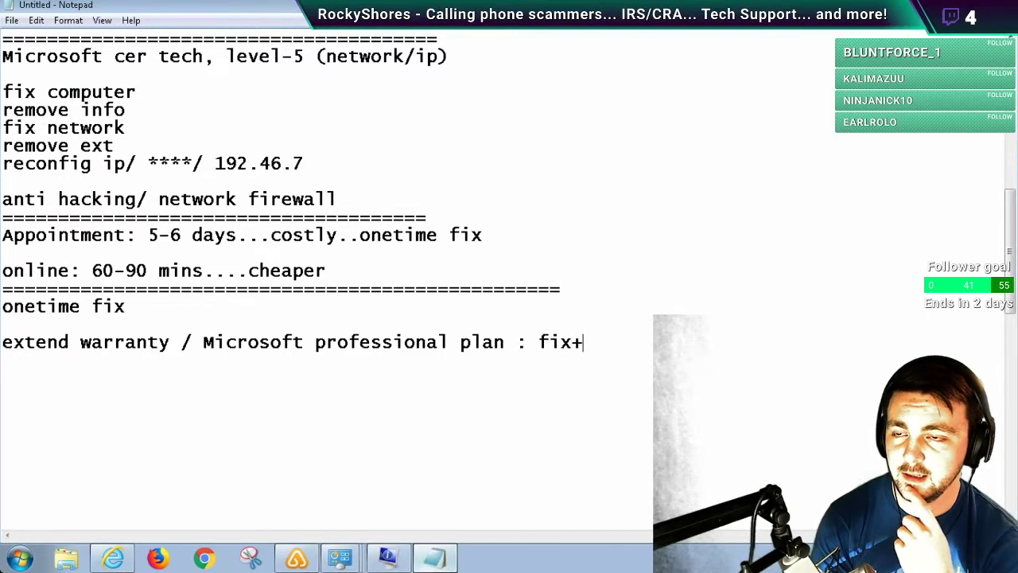
type("warrant")
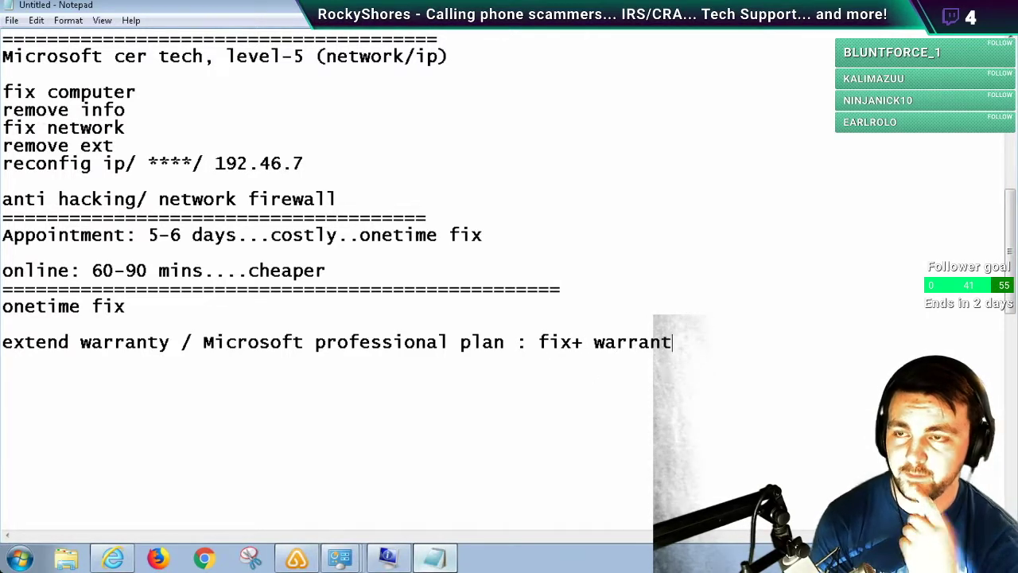
type("y + monthl")
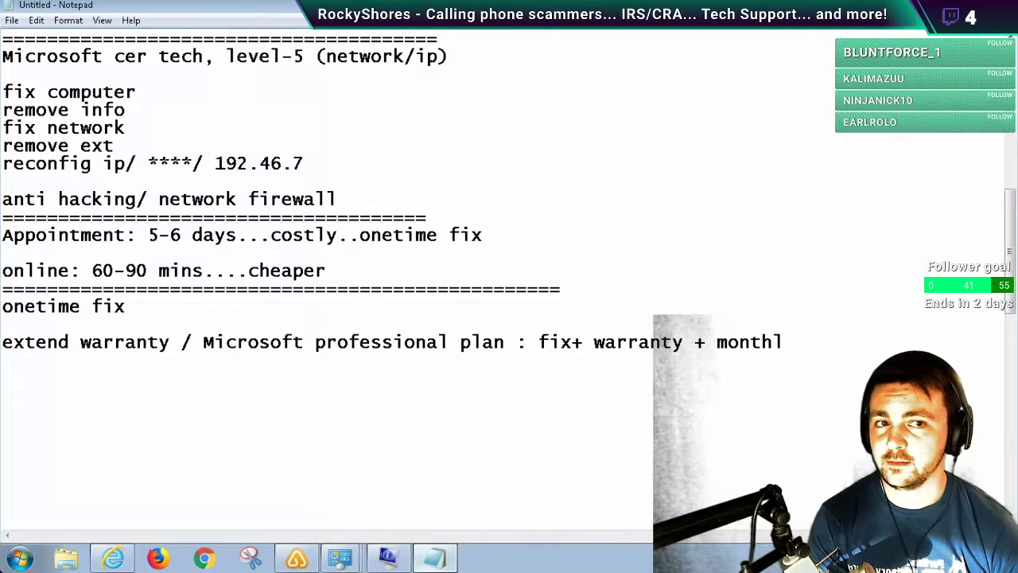
type("y services")
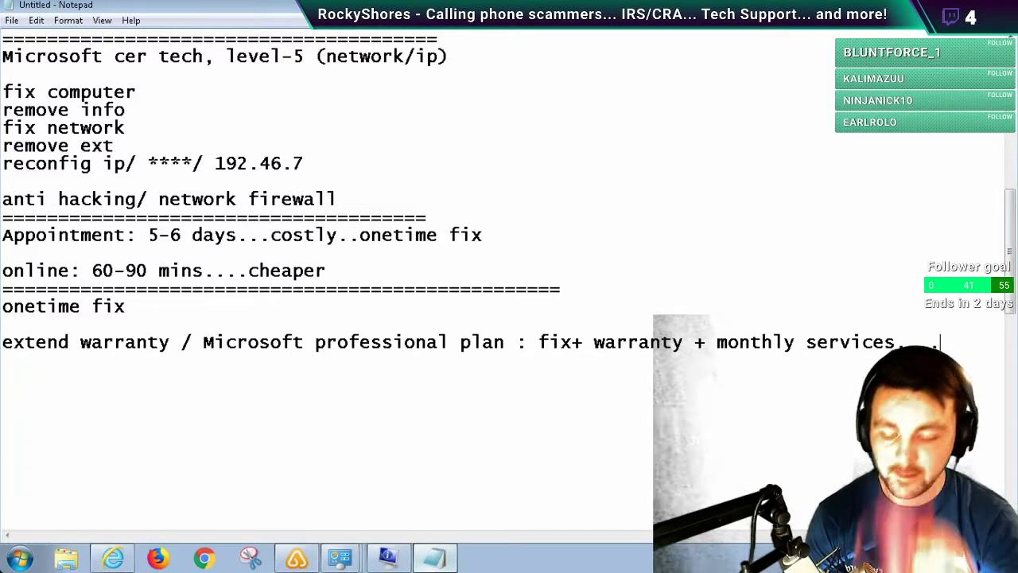
- Finish the professional plan line with "network firewall" and start a new line below it
type("netw")
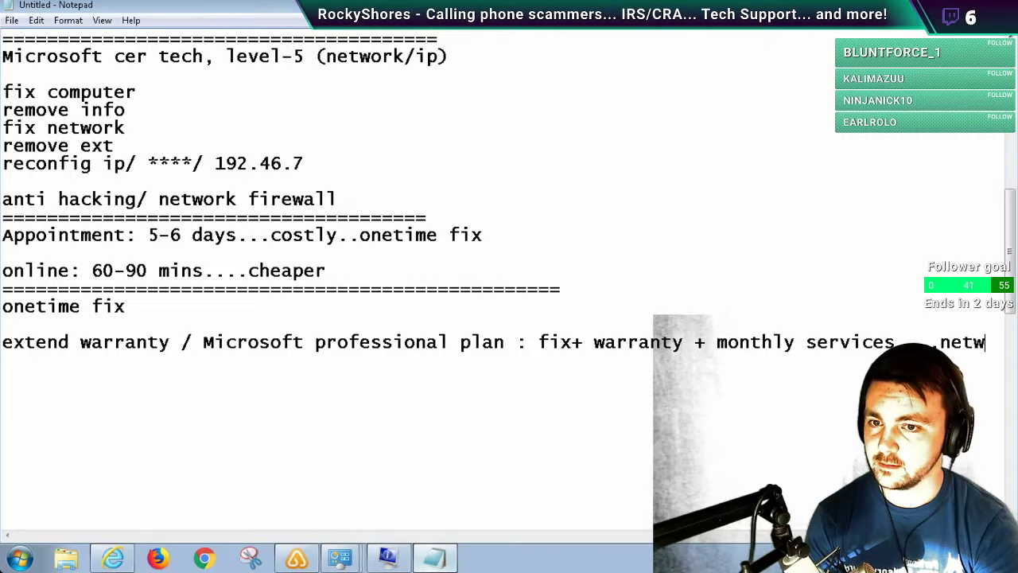
type("ork firewall")
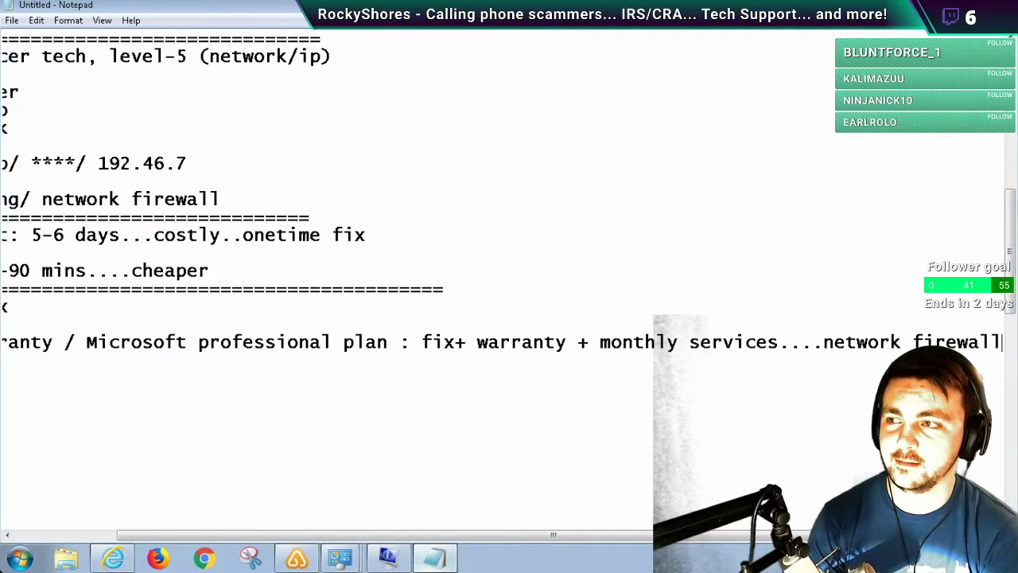
key("Return")
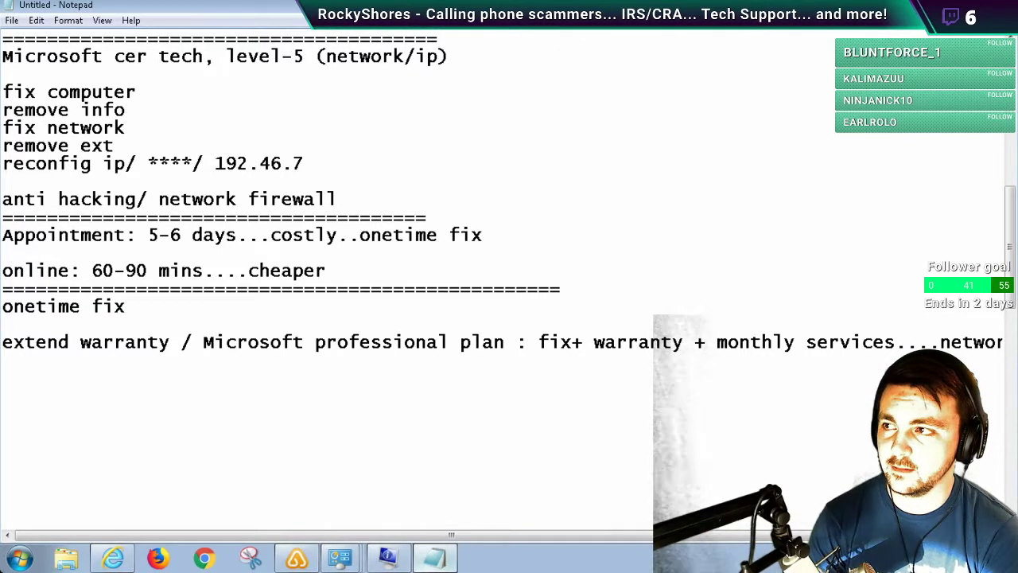